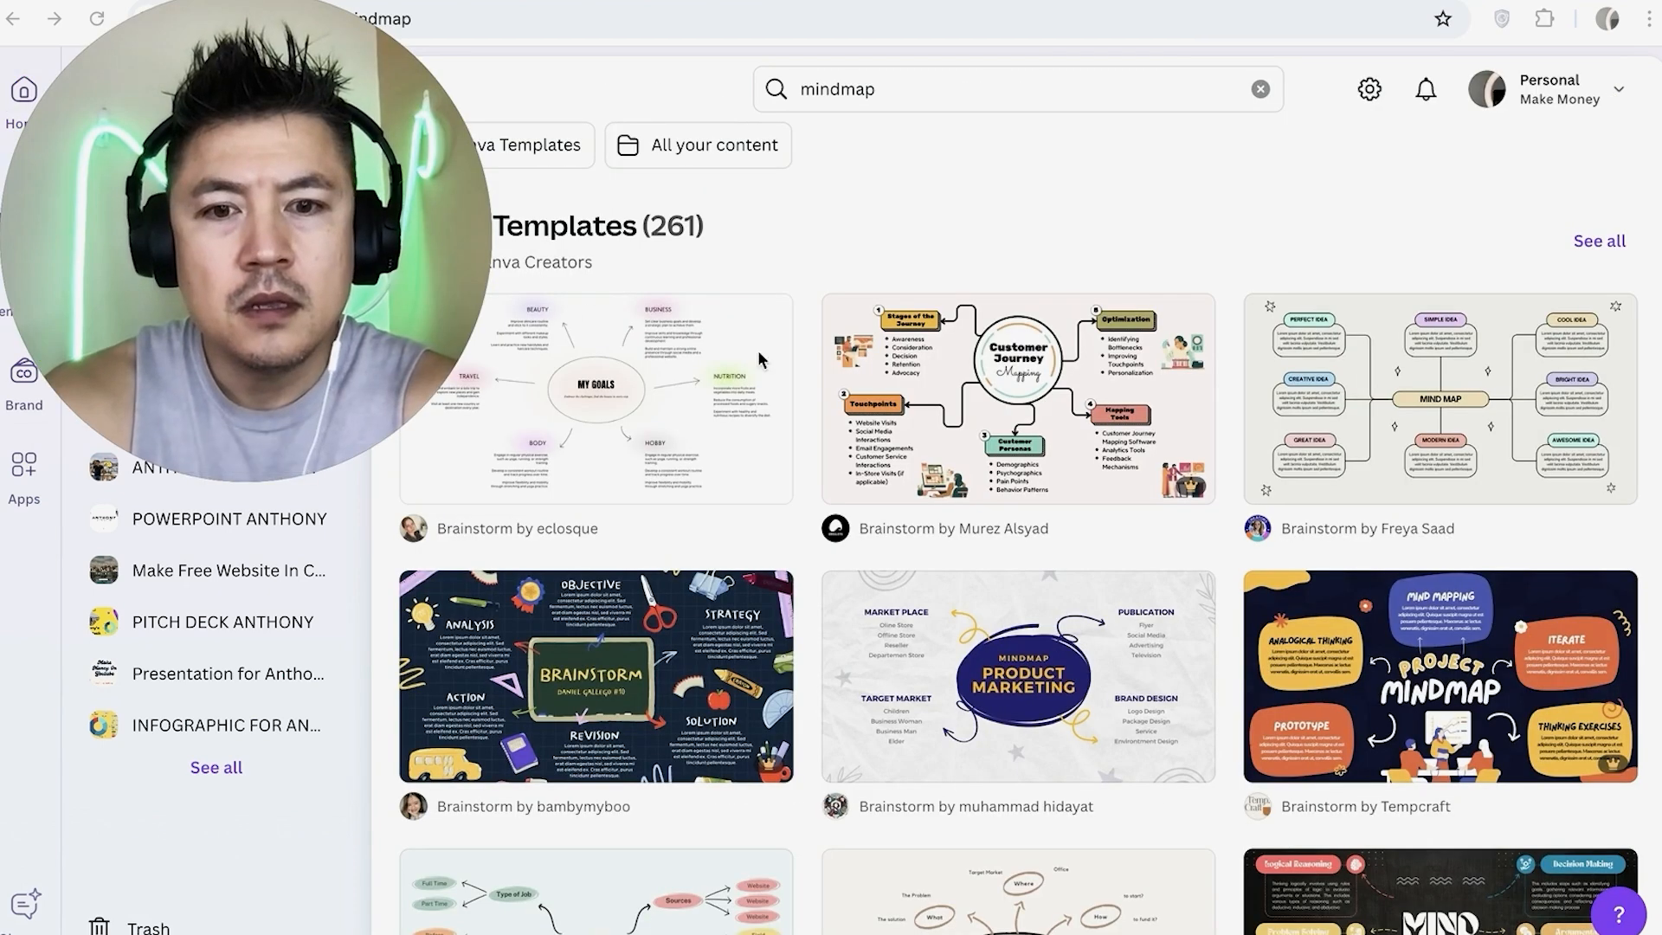
scroll(1009, 498, down, 2)
scroll(1008, 499, down, 2)
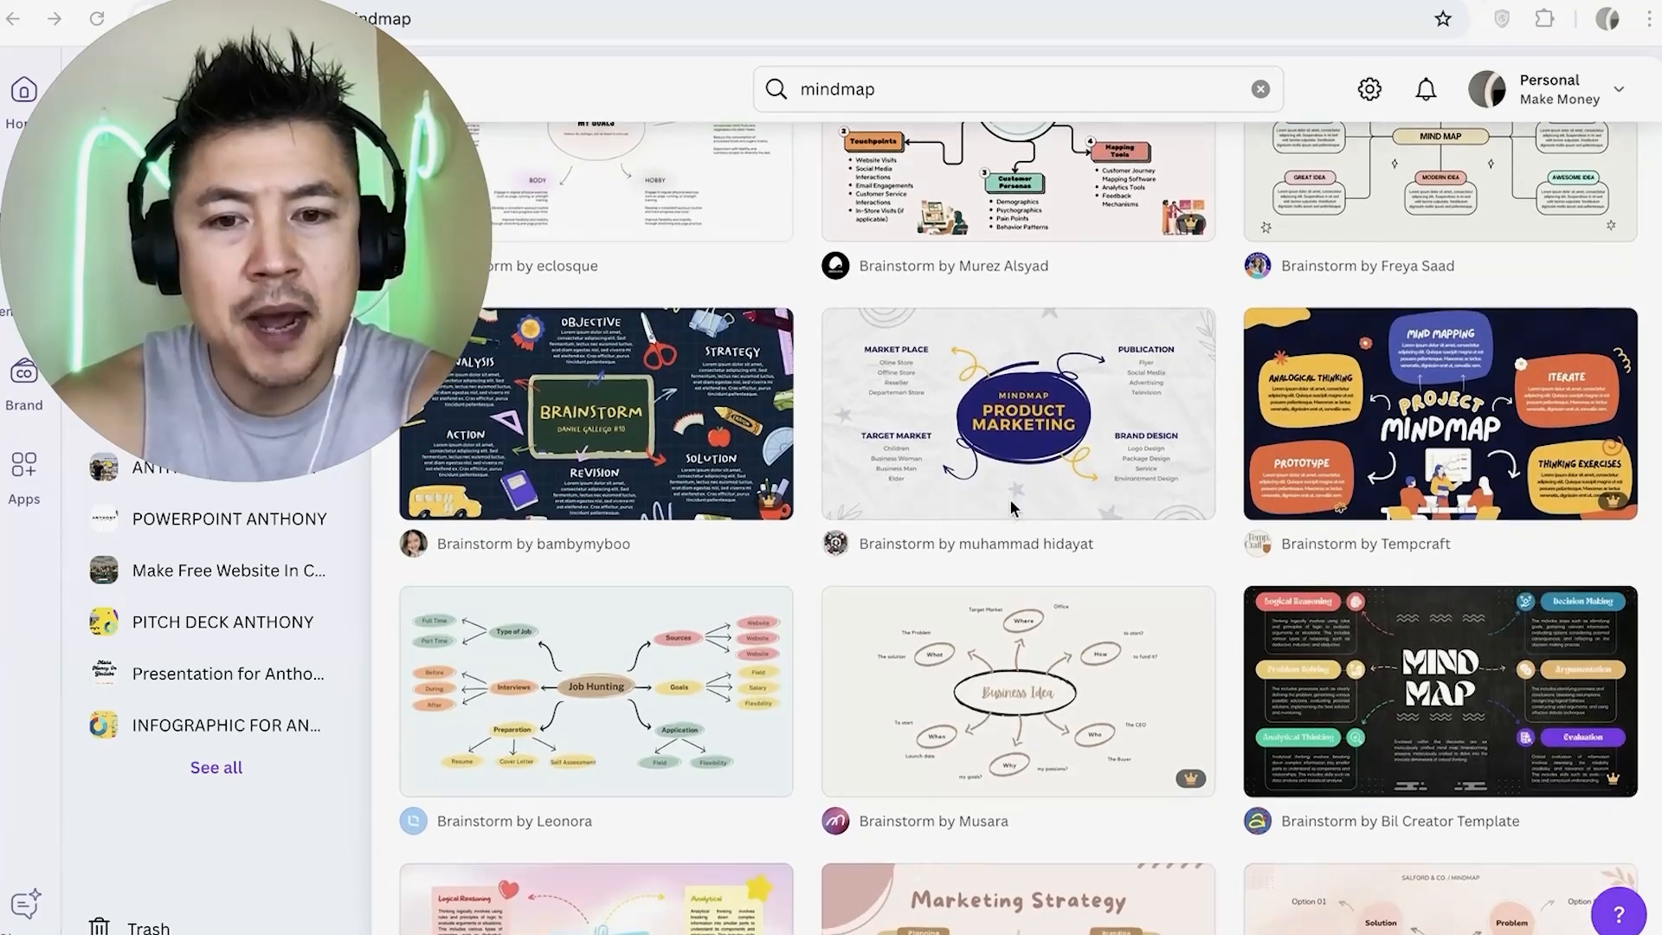
scroll(1009, 499, up, 2)
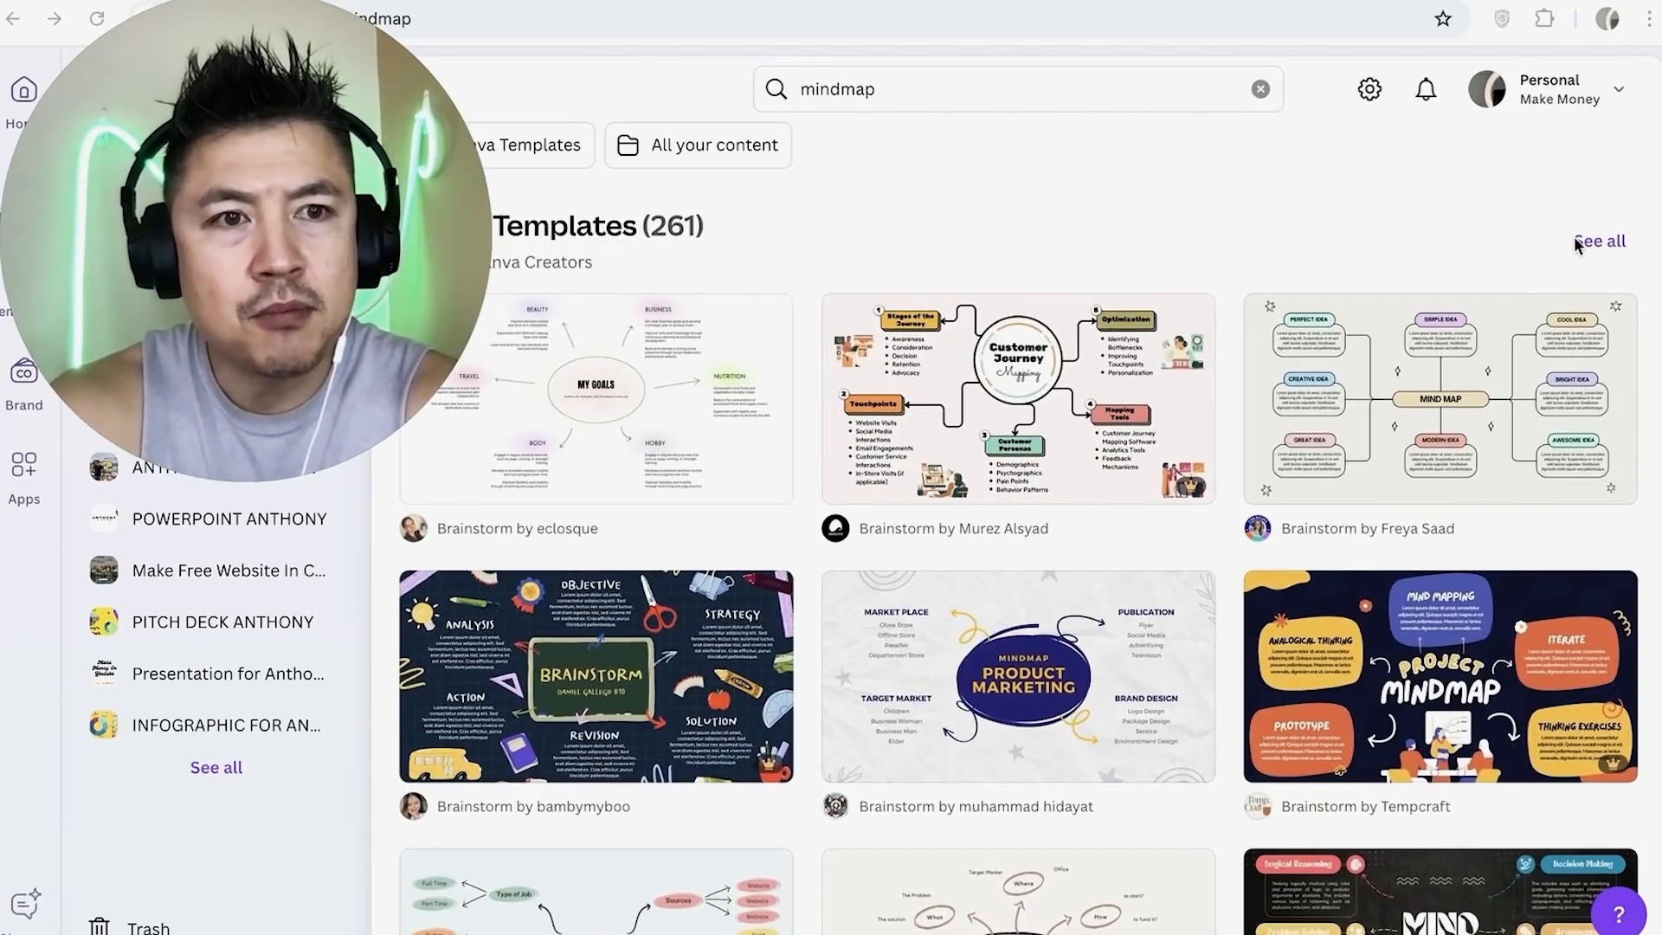
Show all mind map templates and filter the results to Free under Price
click(1596, 241)
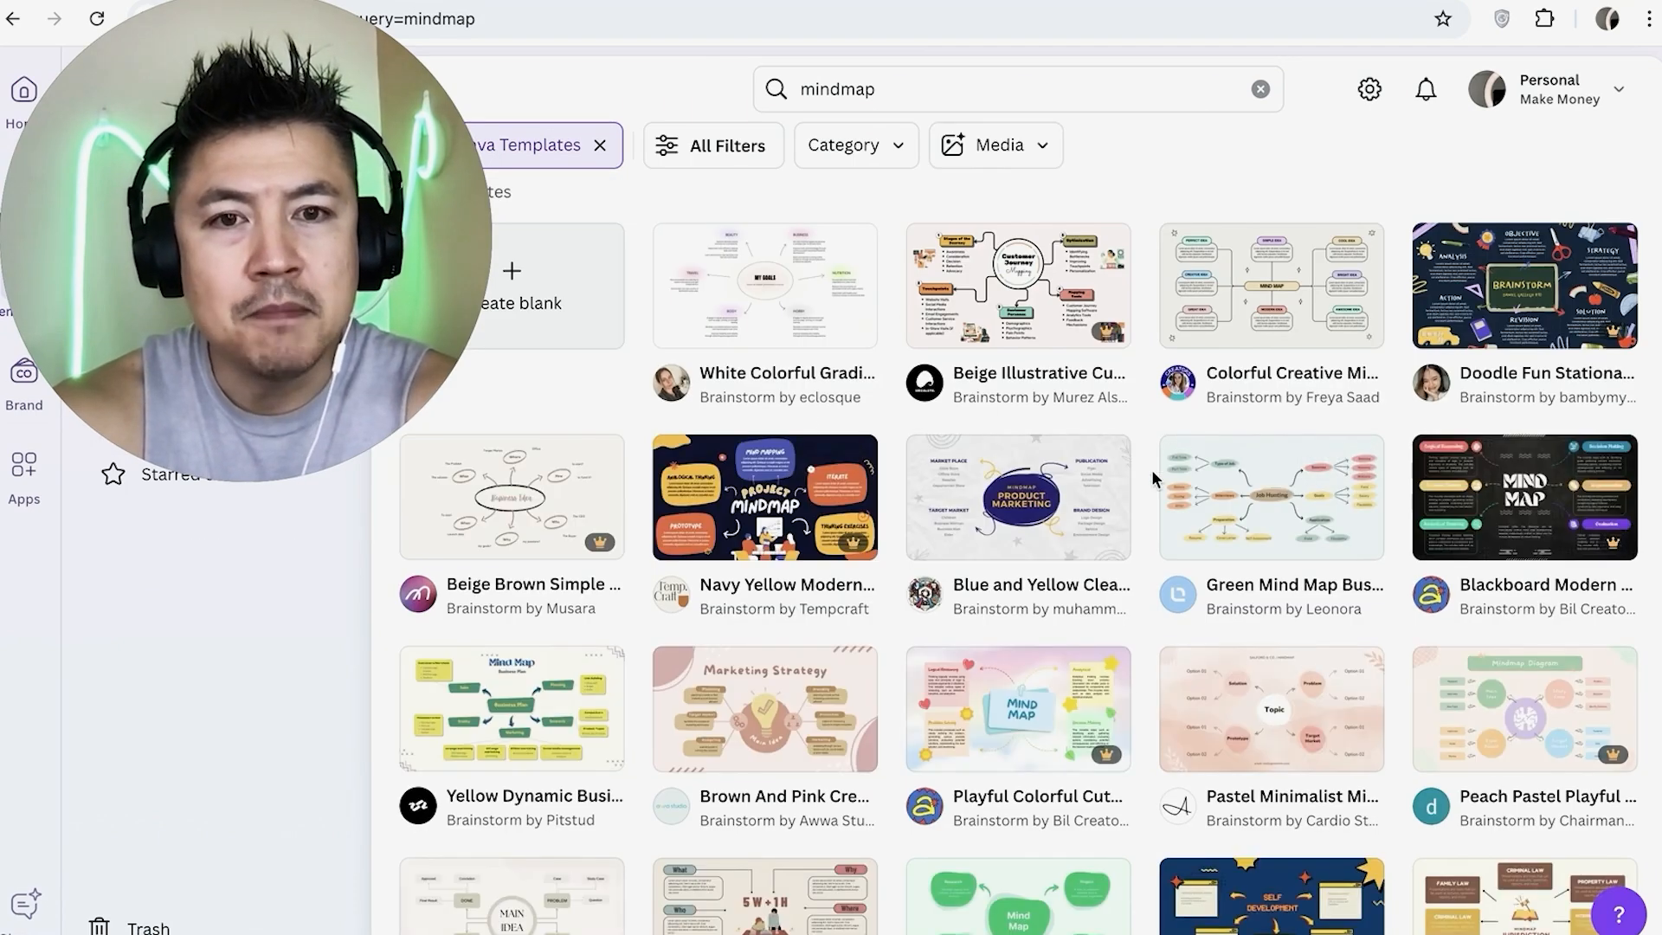
scroll(1153, 479, down, 1)
mouse_move(1095, 663)
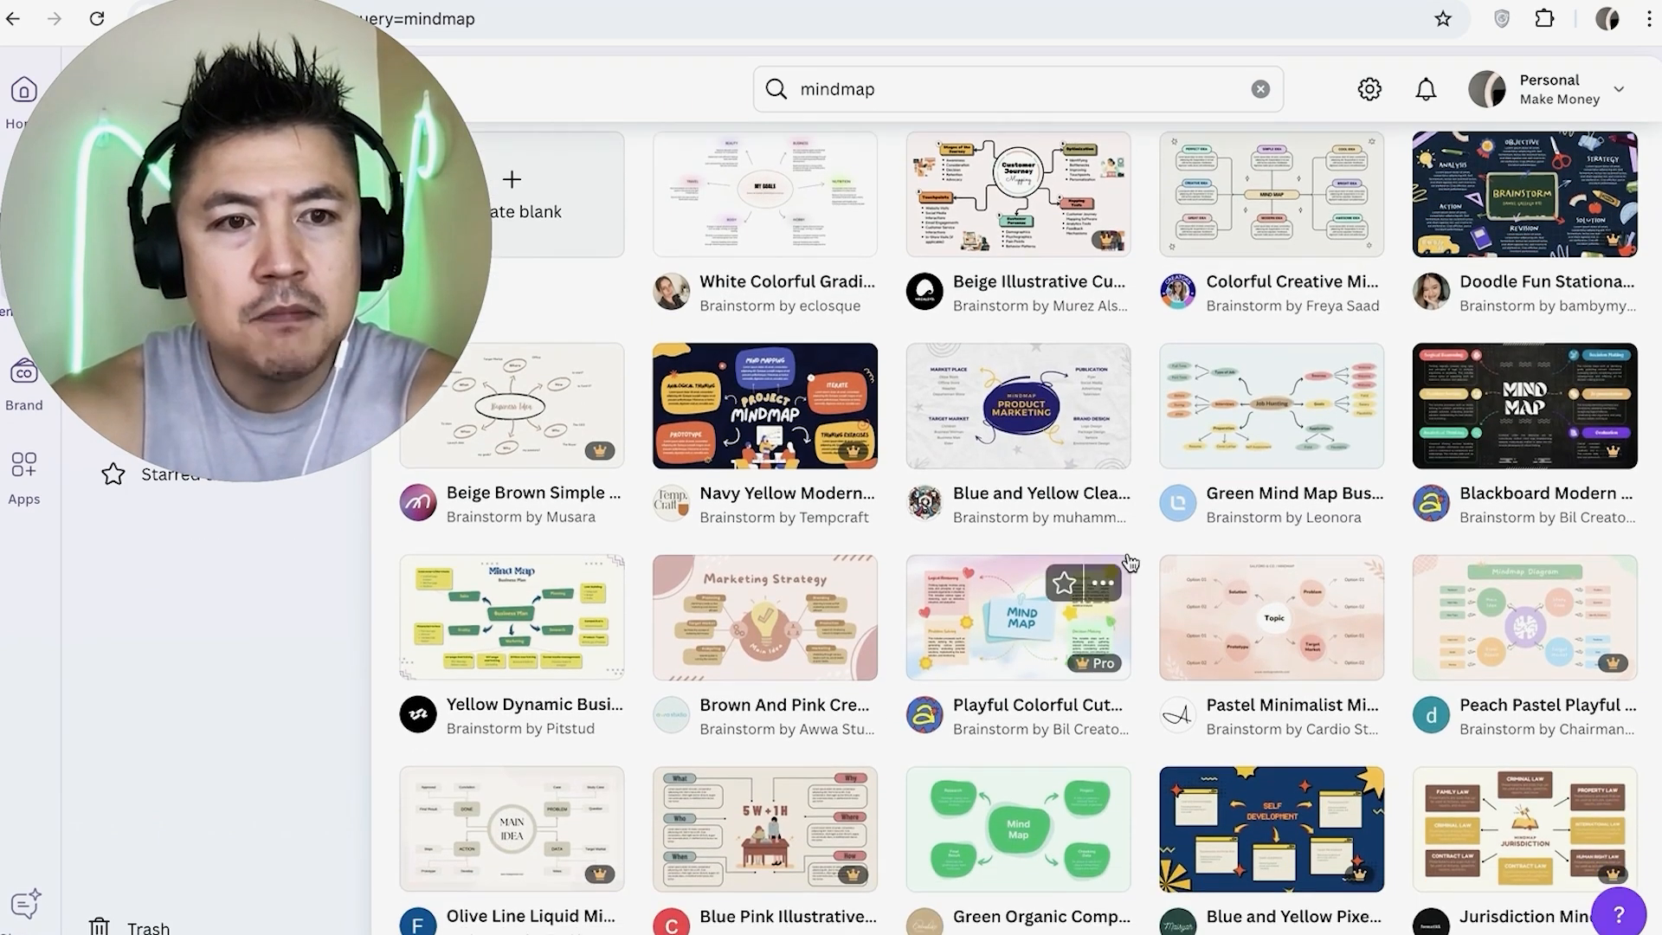
scroll(1130, 562, down, 1)
scroll(1163, 605, down, 1)
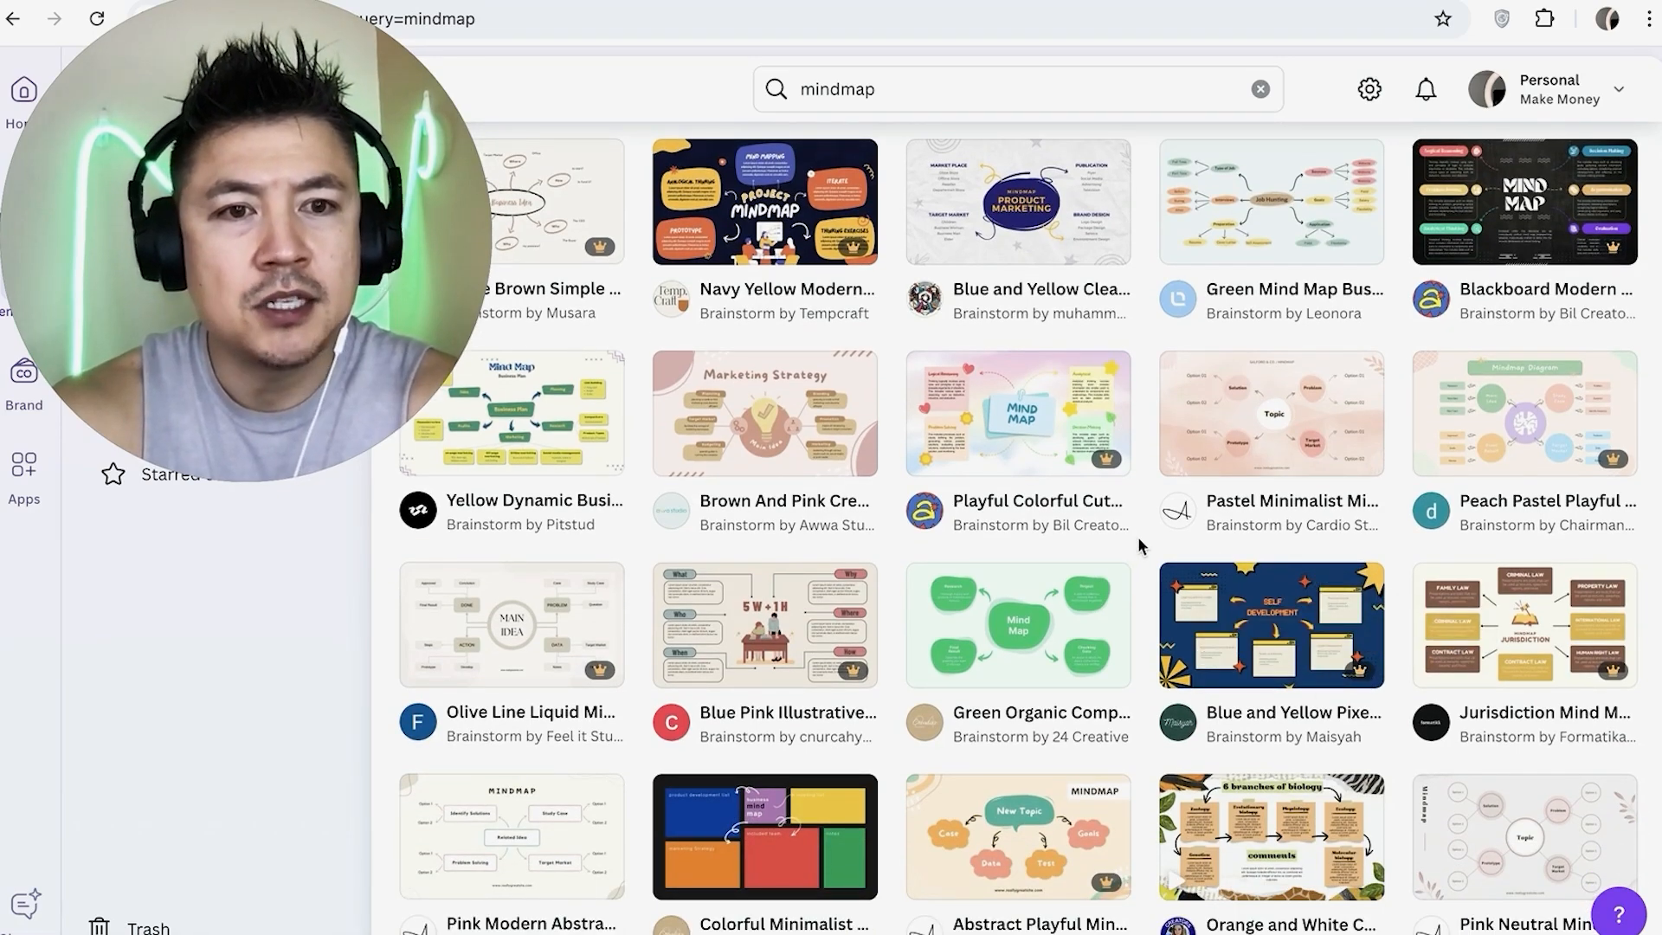
scroll(1138, 536, up, 2)
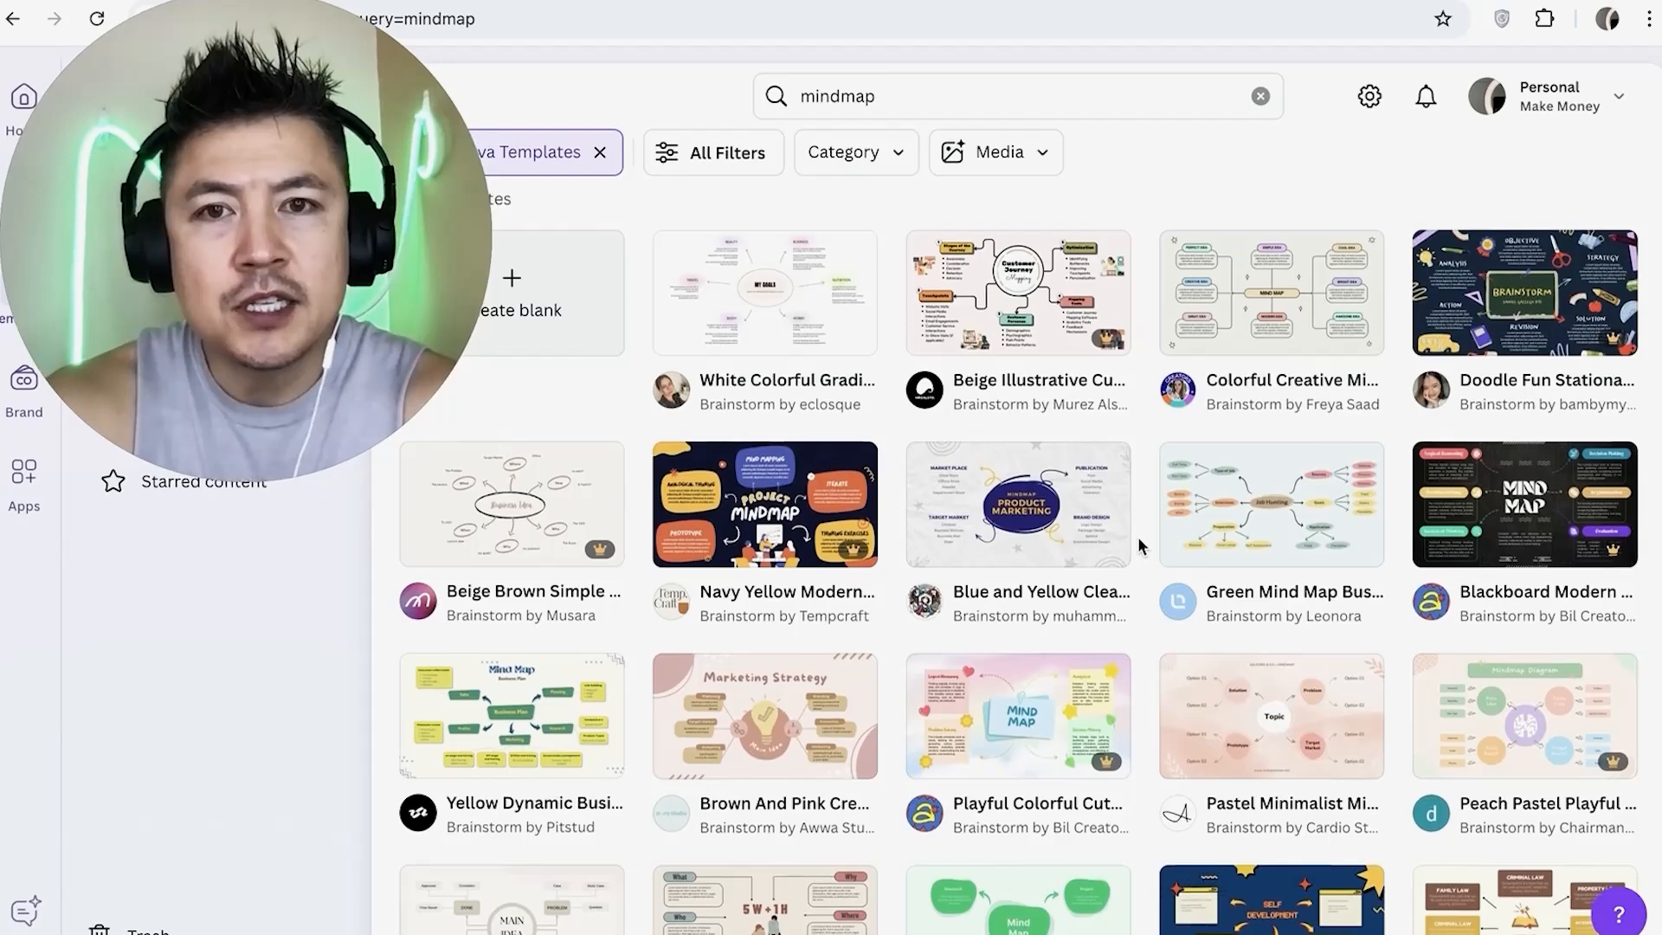
click(719, 150)
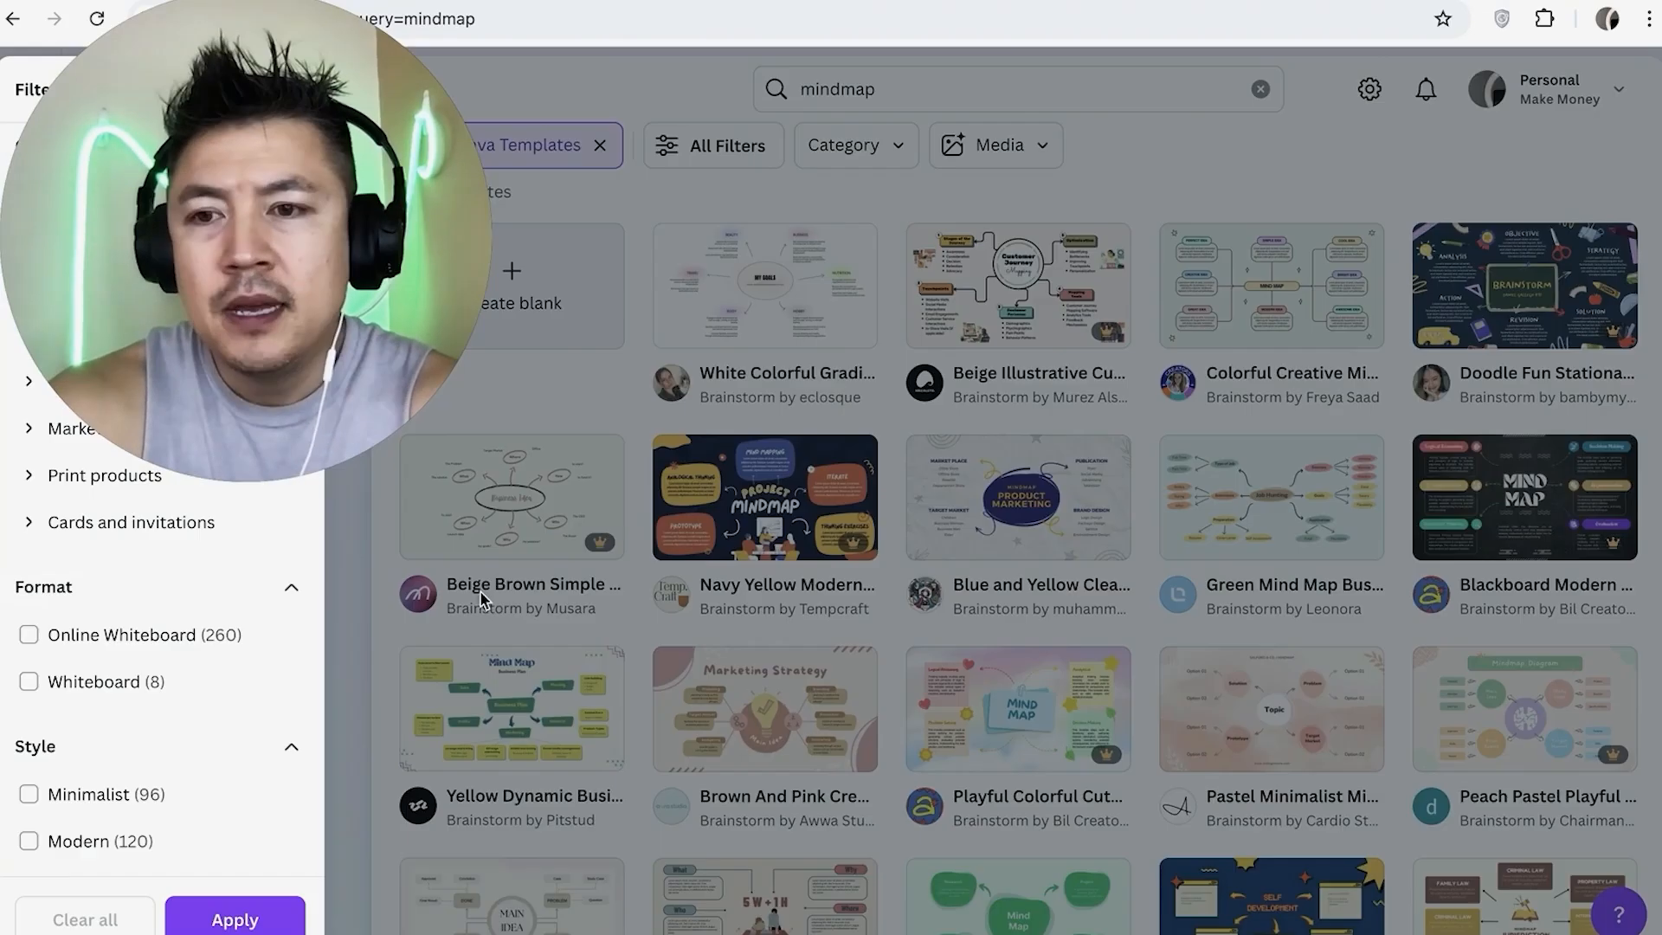
scroll(146, 655, down, 5)
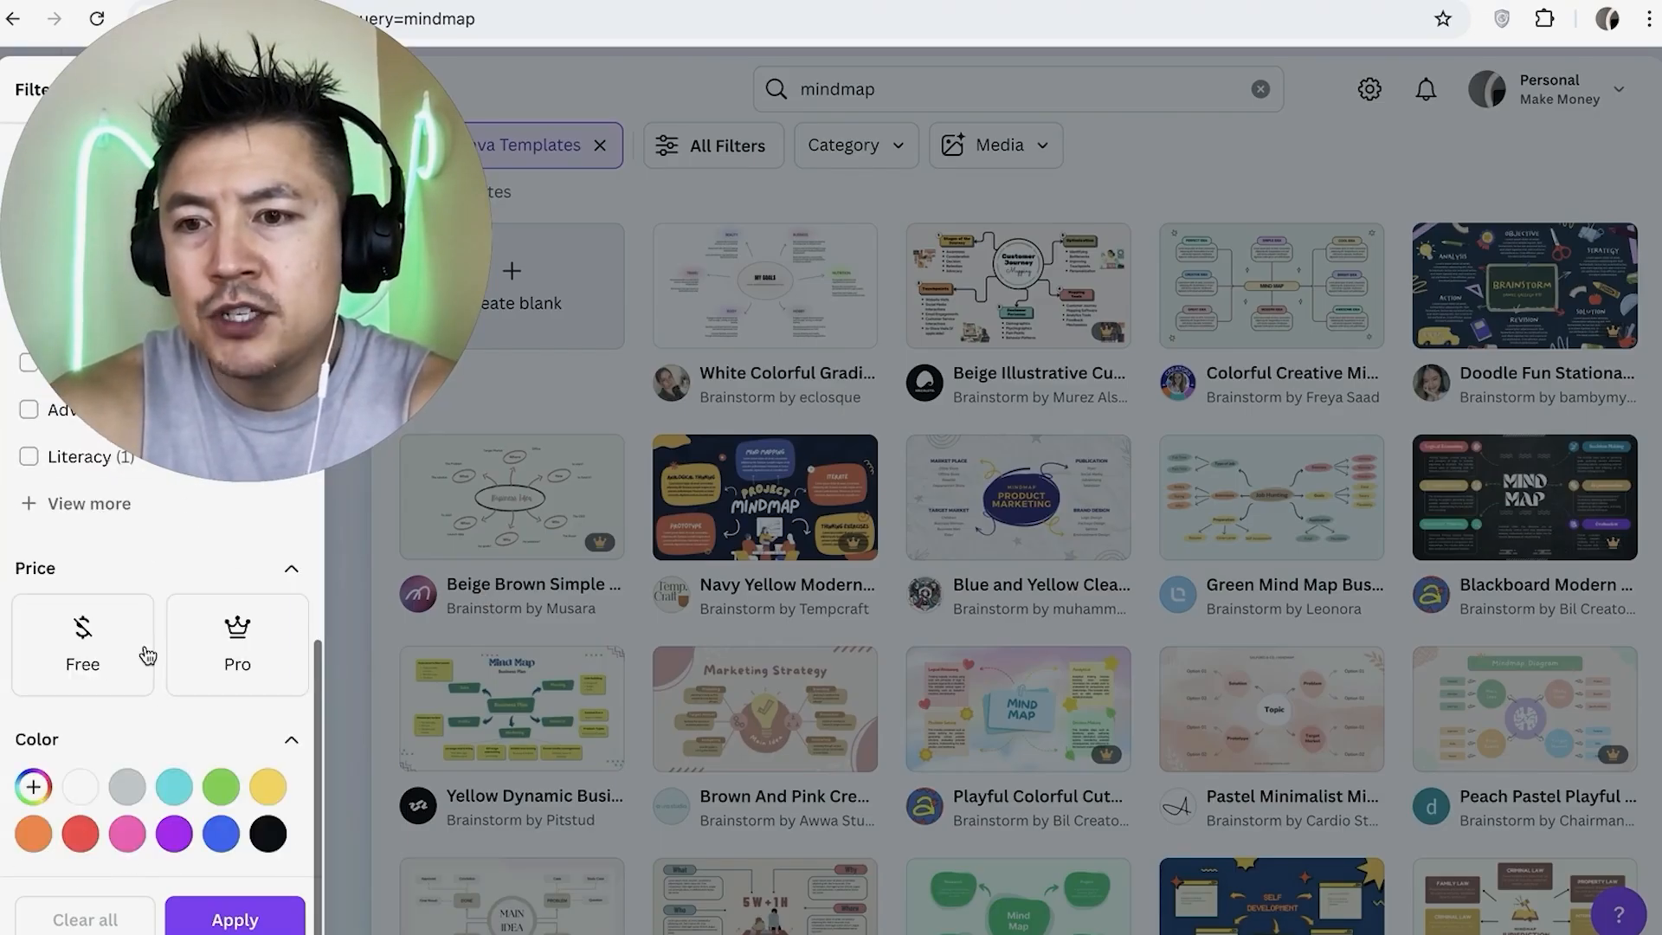
click(83, 640)
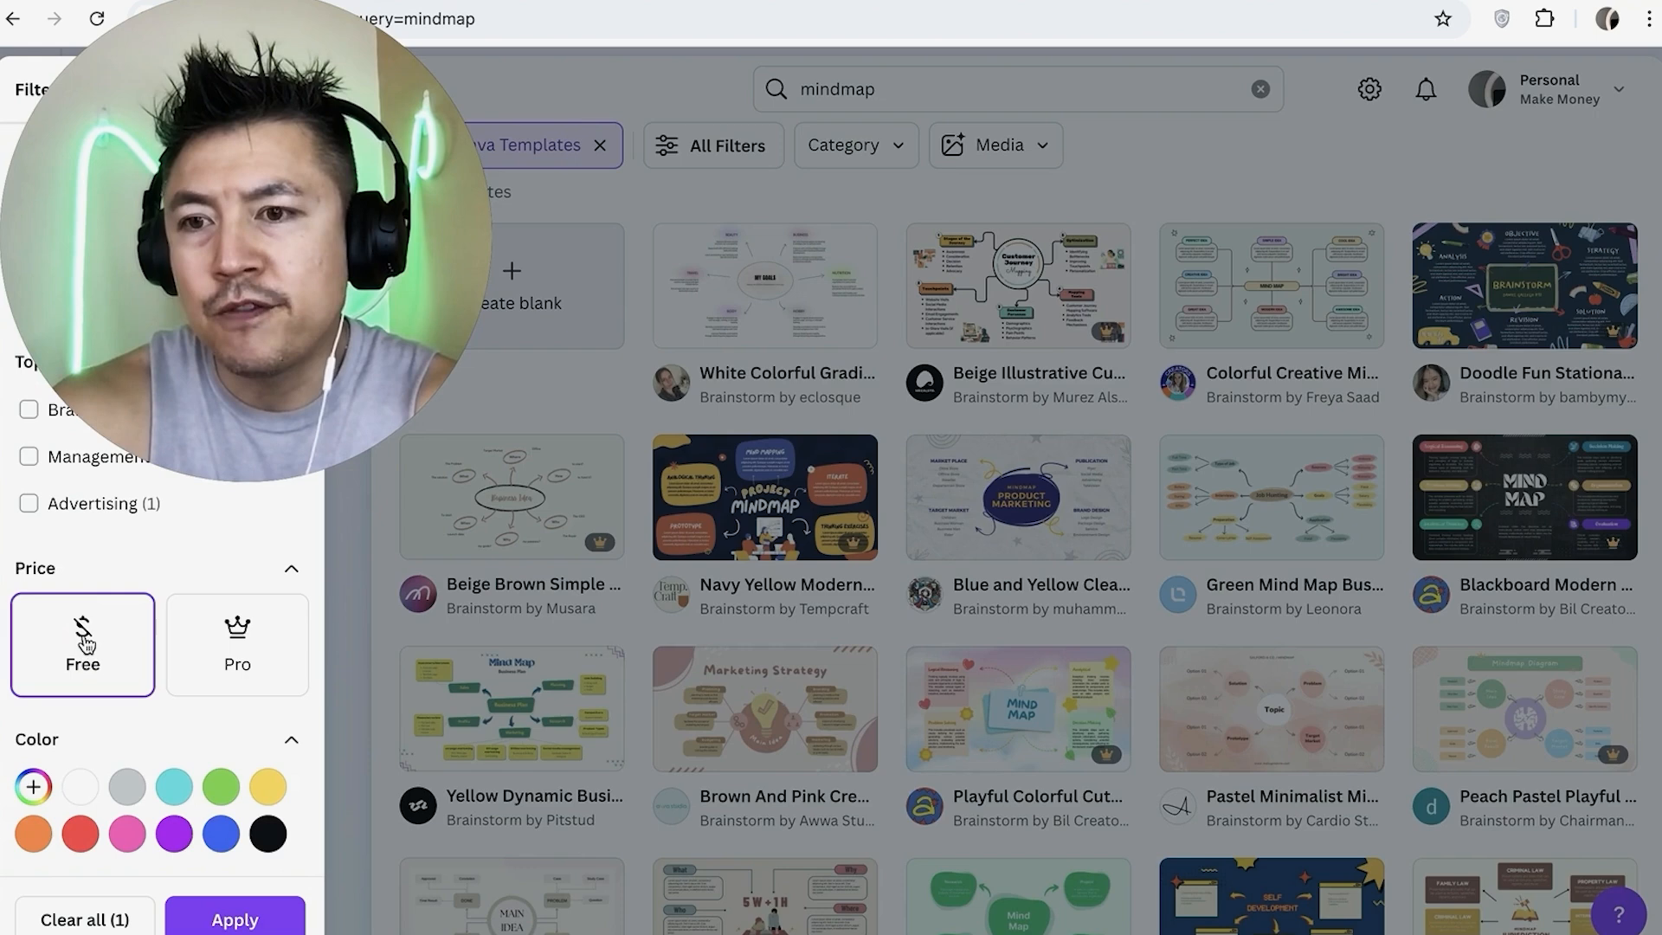
click(239, 916)
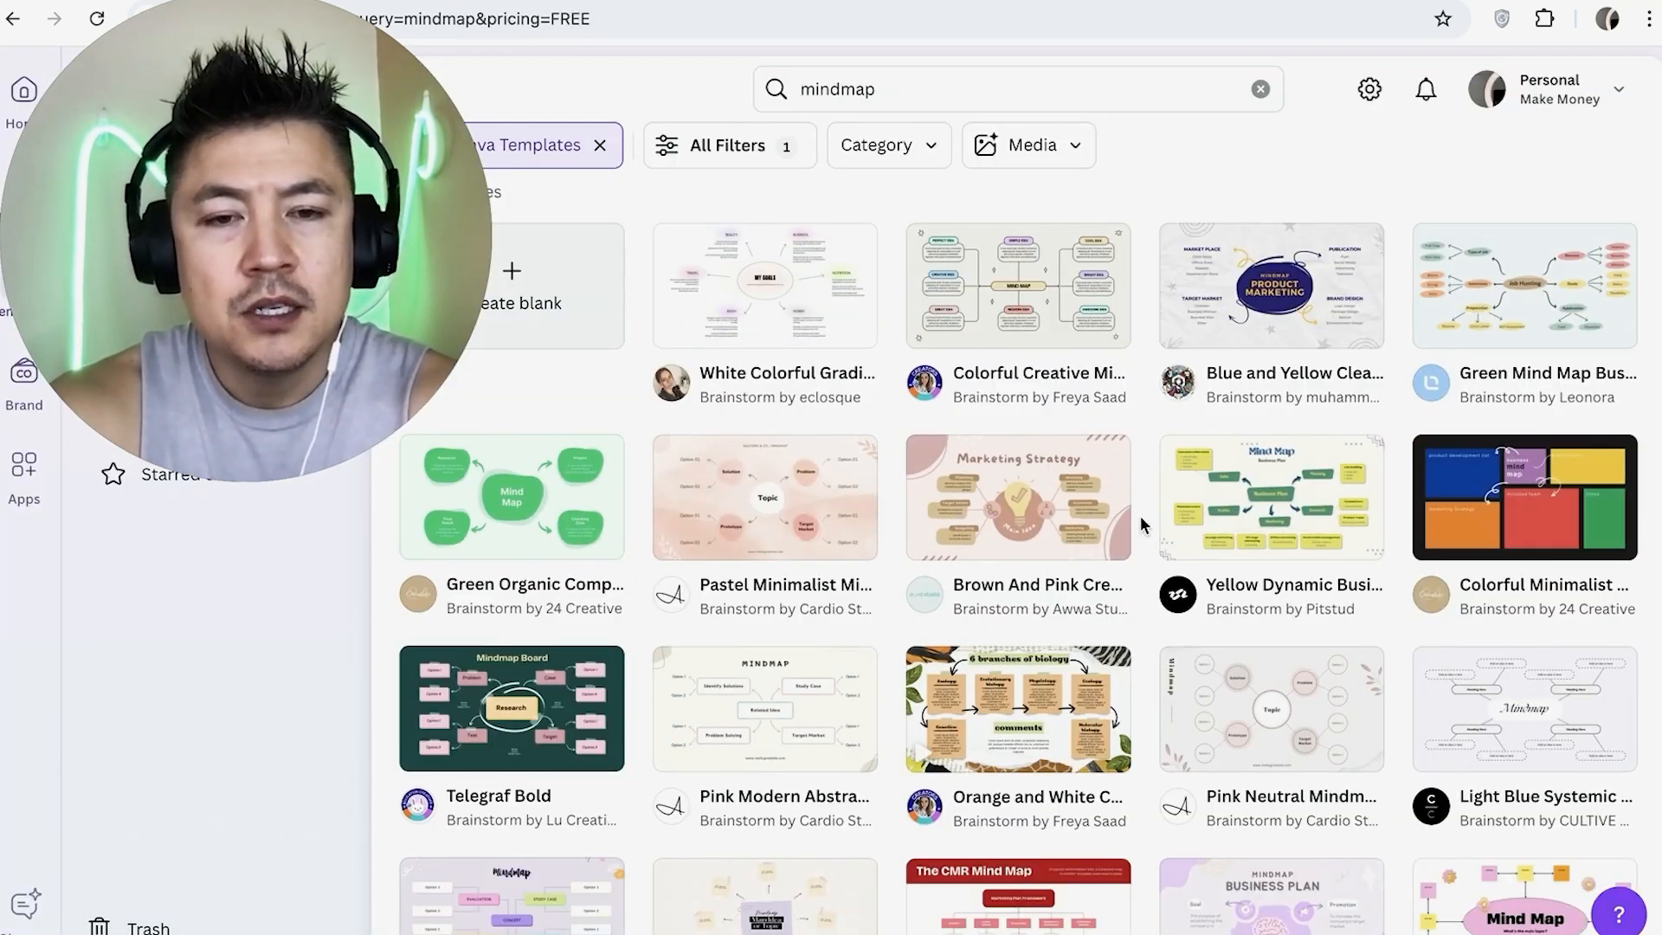
scroll(1141, 523, down, 1)
scroll(1141, 521, down, 1)
scroll(1141, 522, down, 1)
scroll(1142, 522, down, 1)
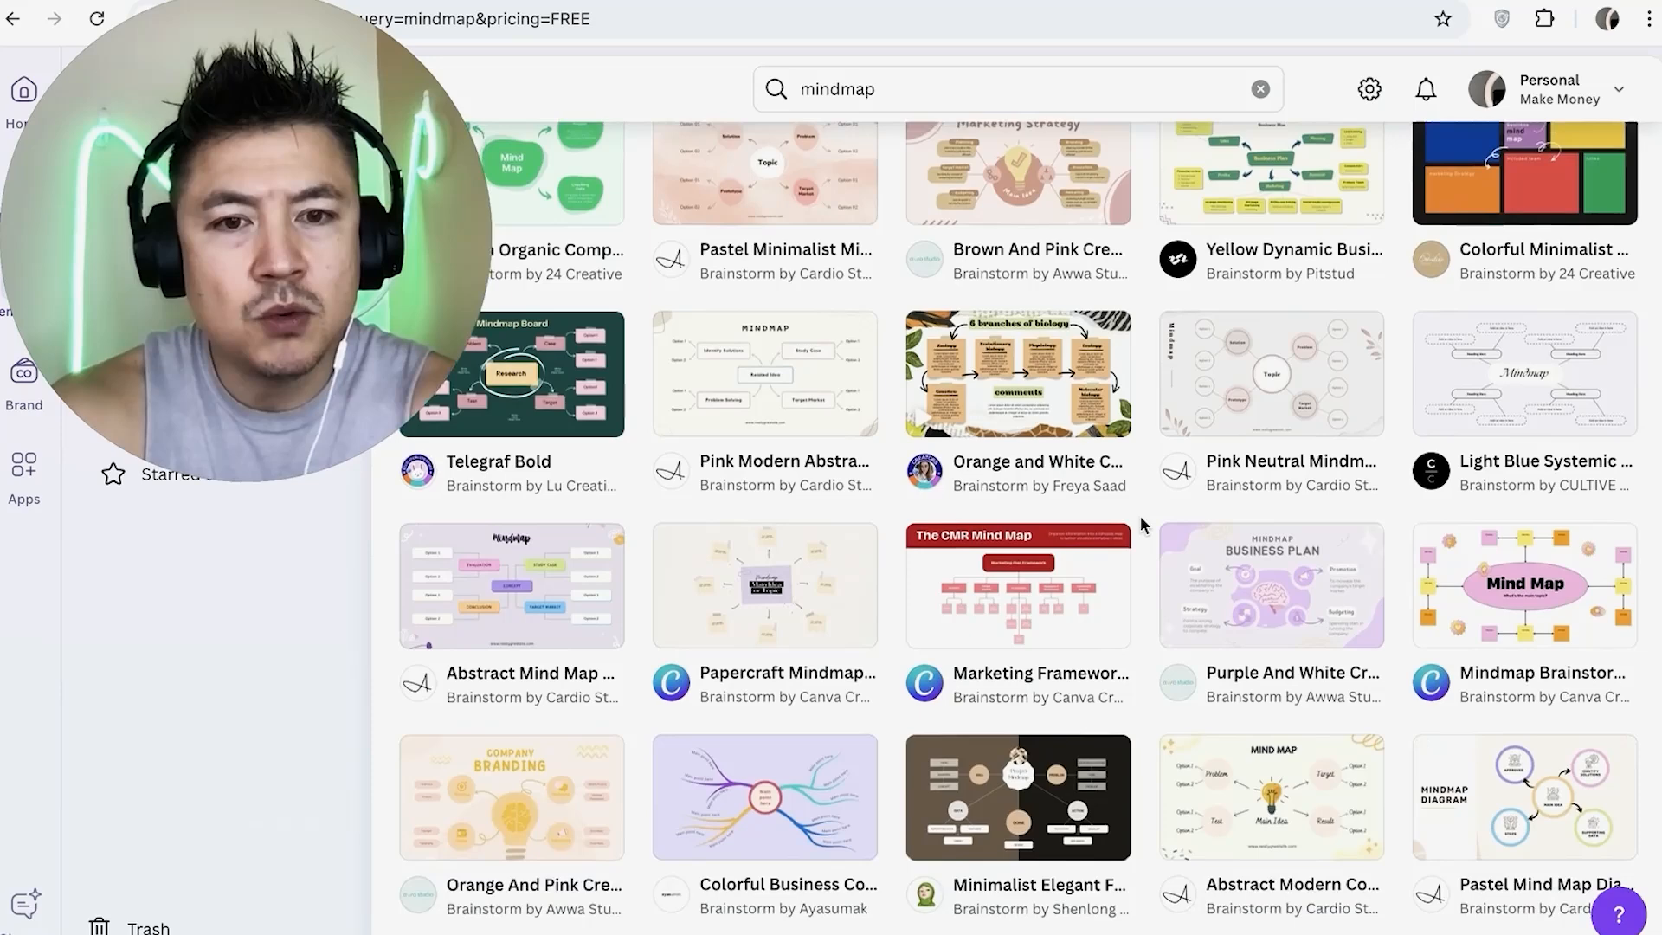
scroll(1142, 522, down, 1)
scroll(1141, 522, up, 3)
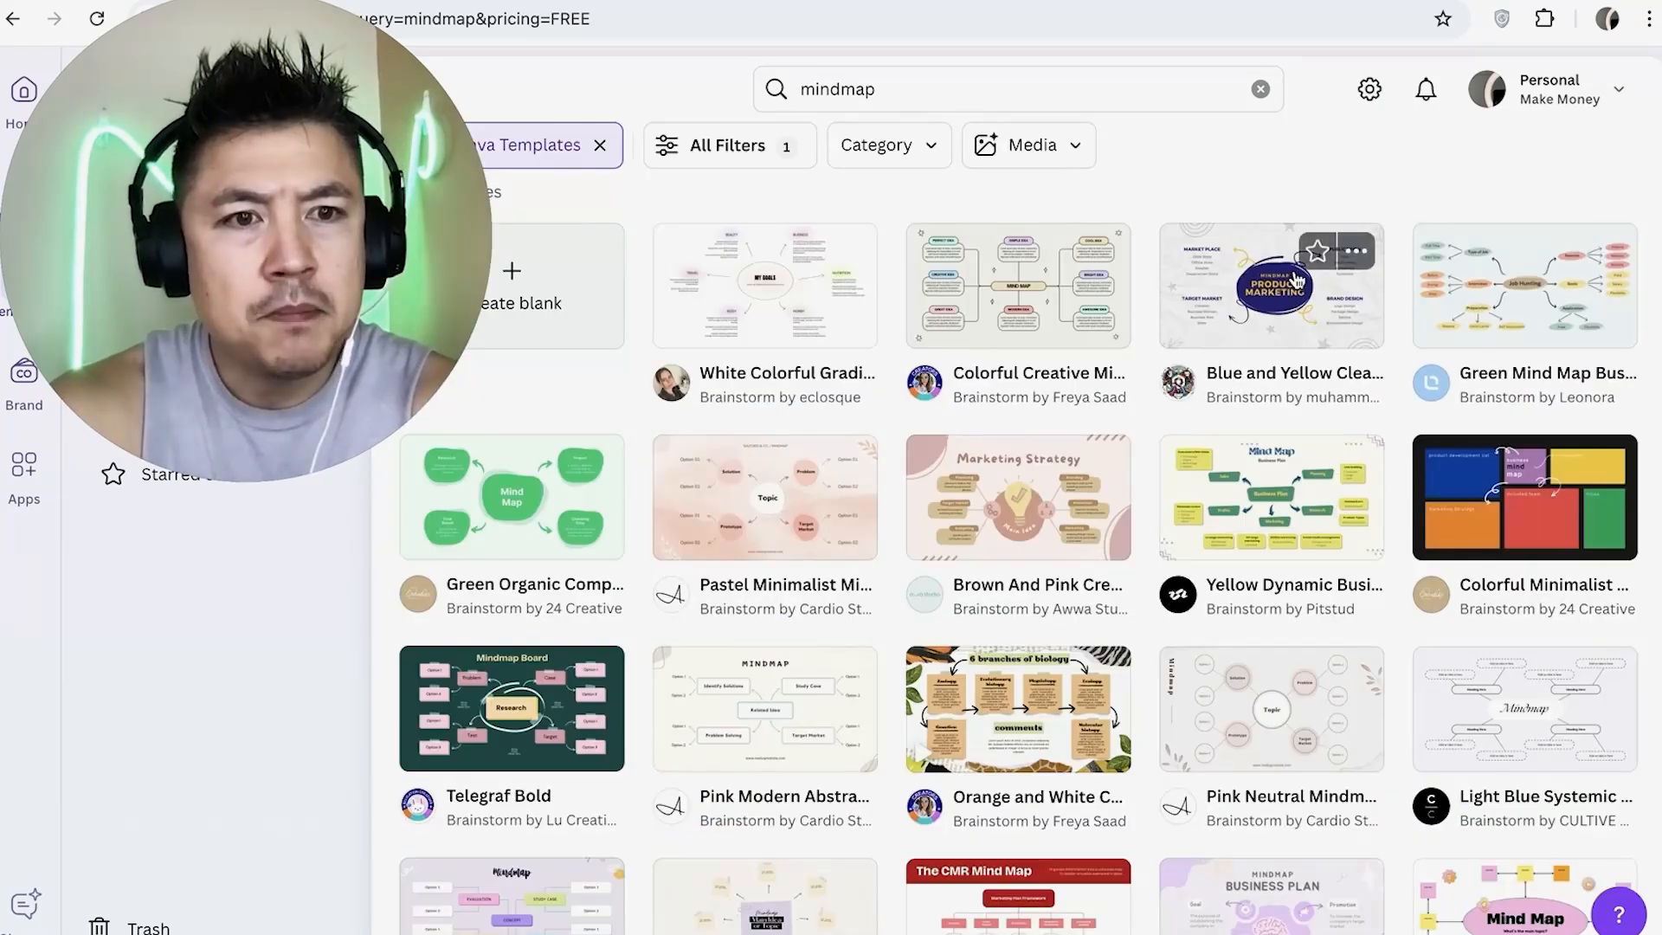
Customize the Green Mind Map Business Brainstorm template so its Job Hunting map opens in the editor
click(1504, 314)
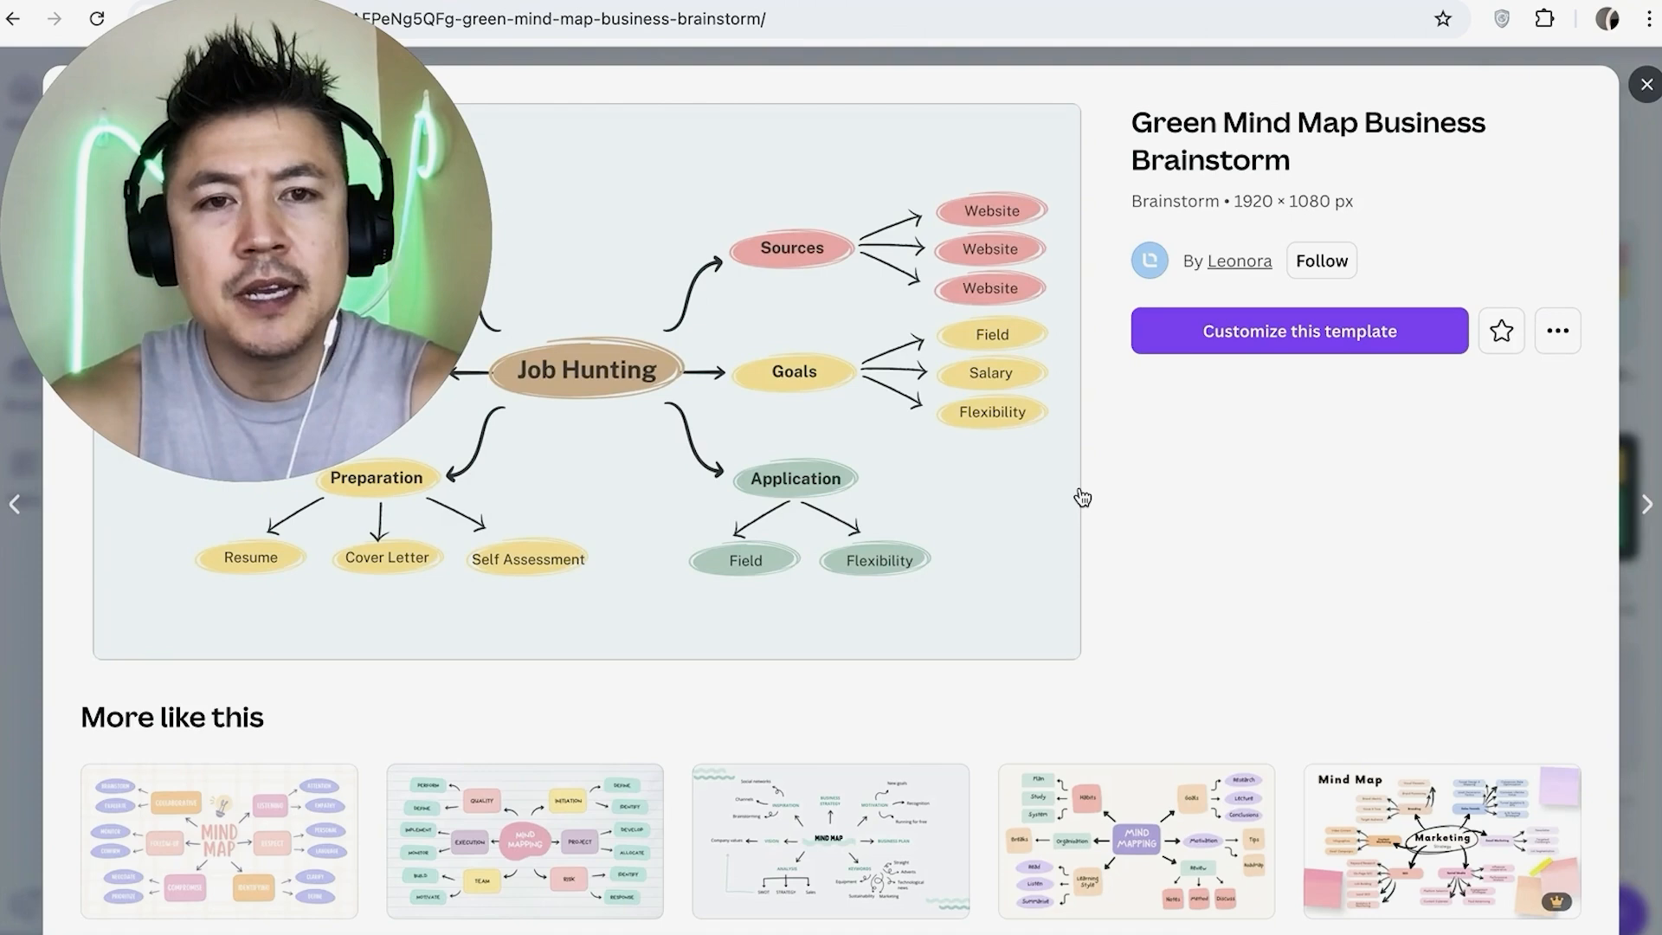
scroll(1092, 482, down, 2)
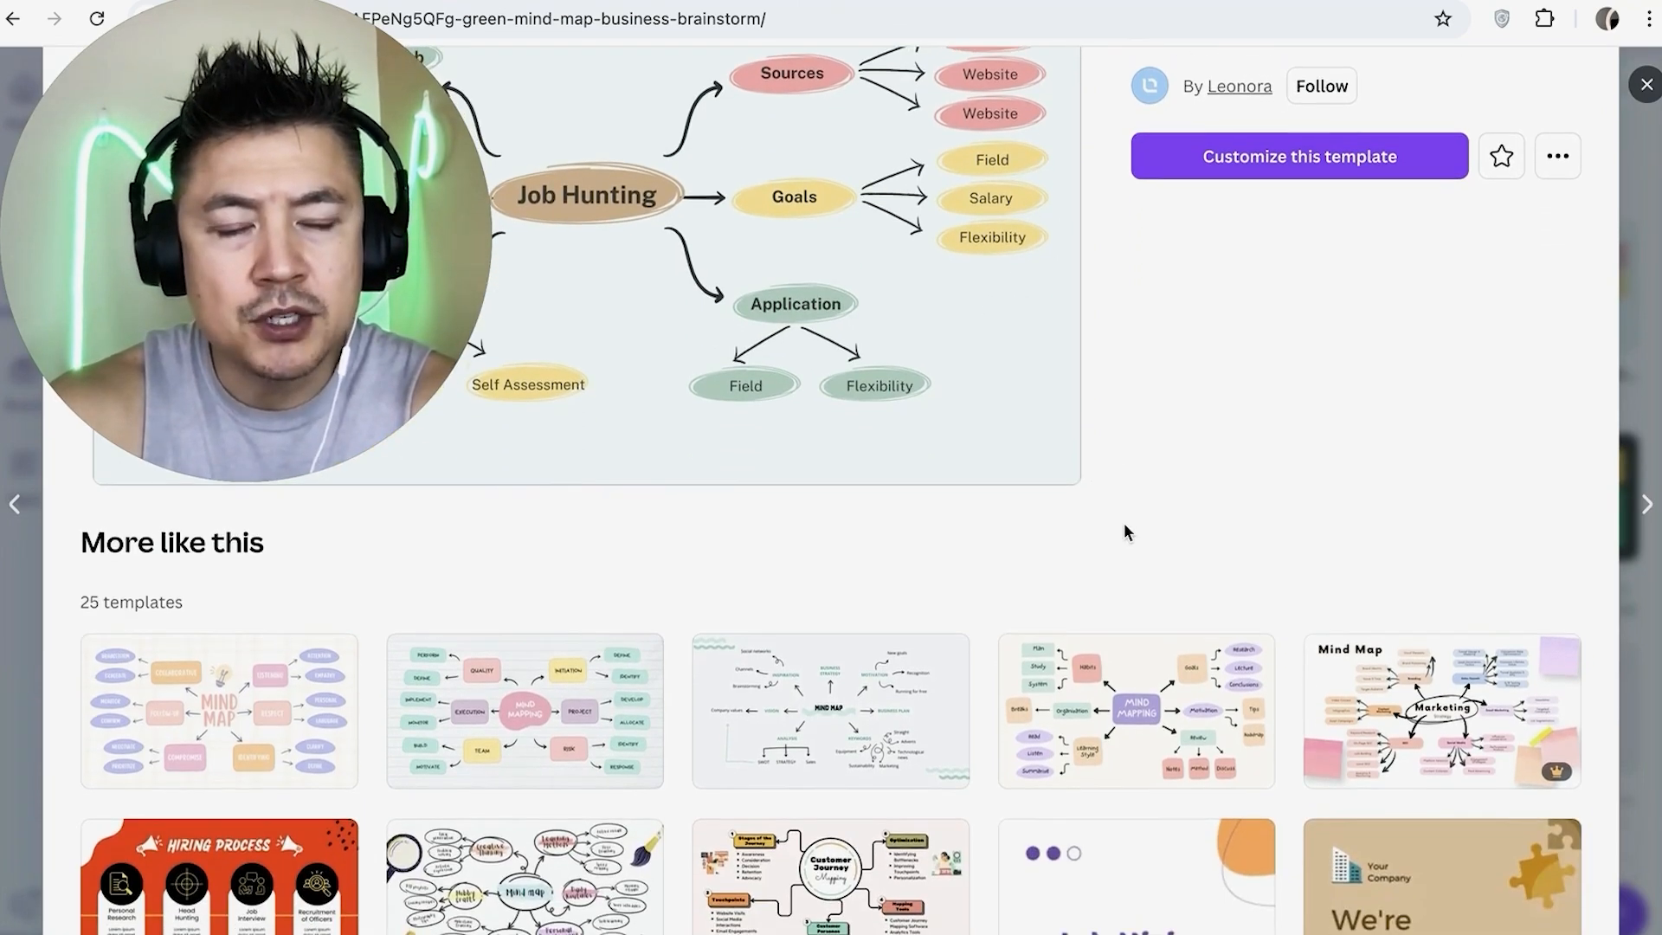
scroll(1122, 525, down, 2)
scroll(1116, 714, up, 1)
scroll(872, 171, up, 3)
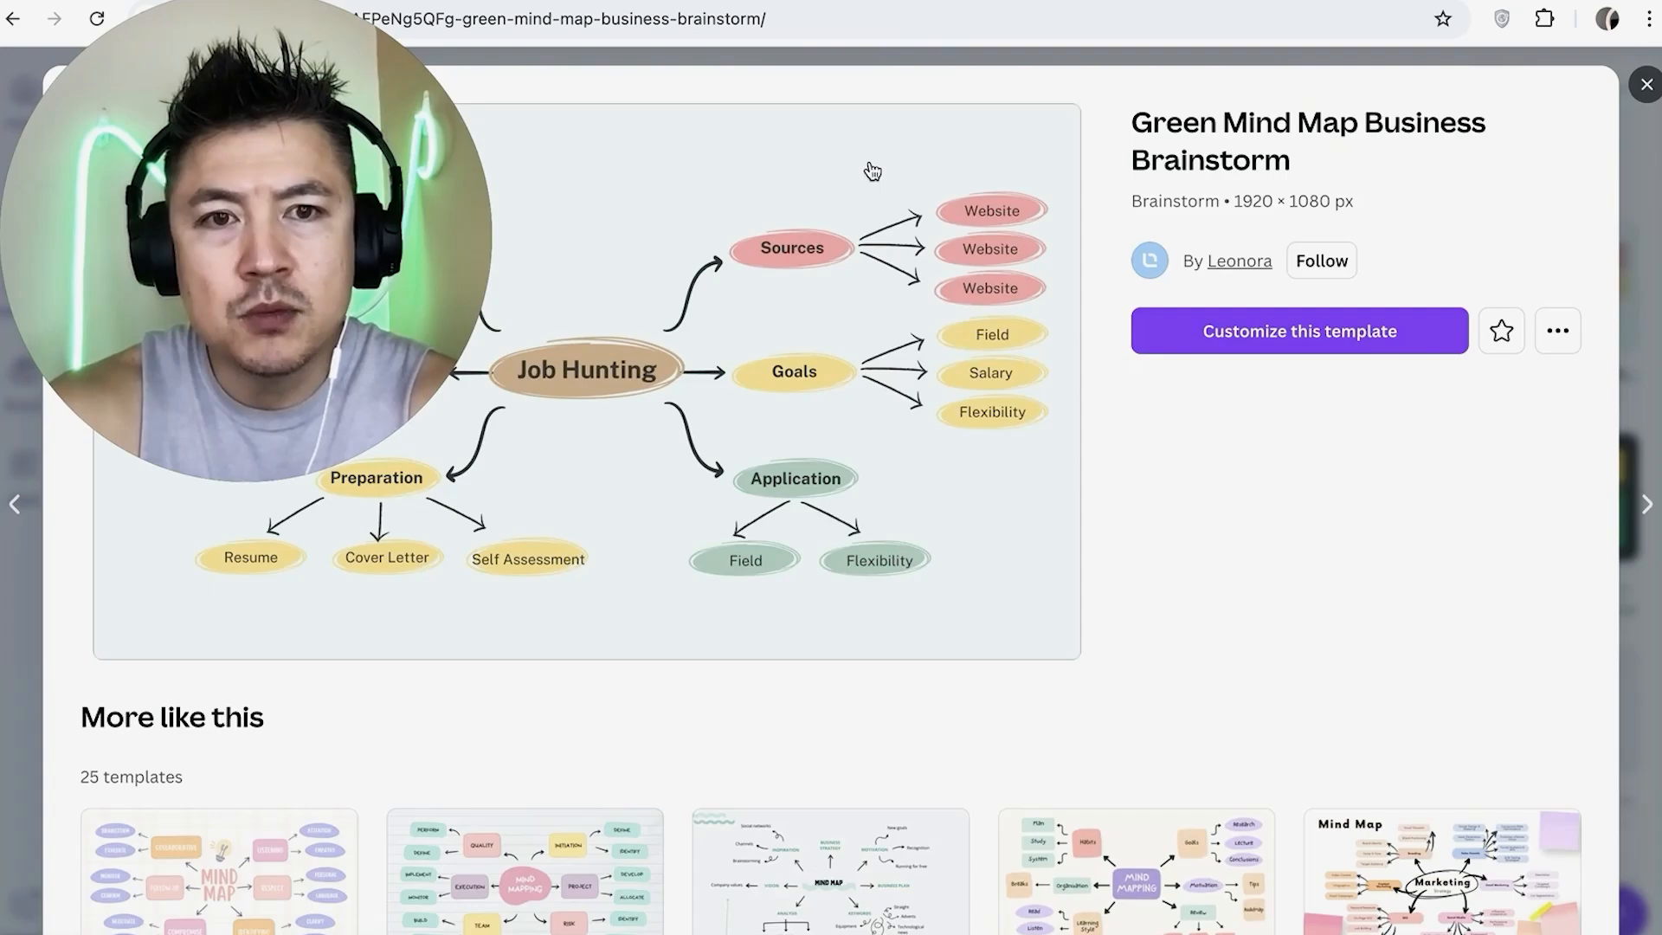
click(1277, 333)
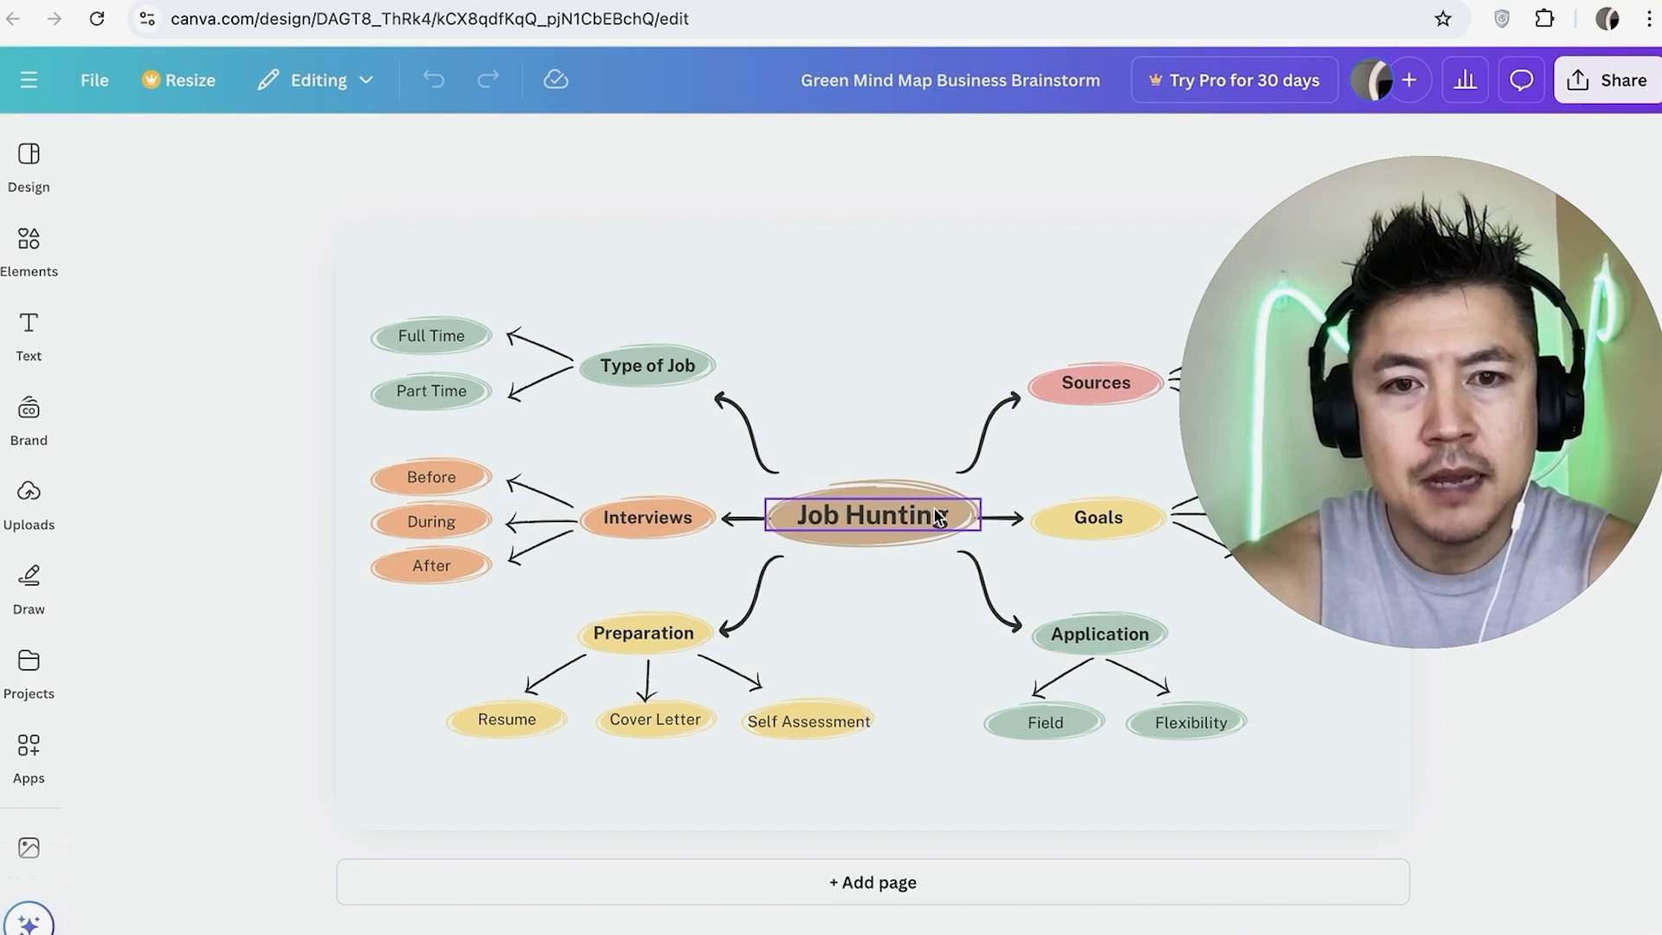
Replace the Job Hunting hub text with YOUTUBE CHANNEL and resize its oval to fit
click(873, 525)
click(867, 515)
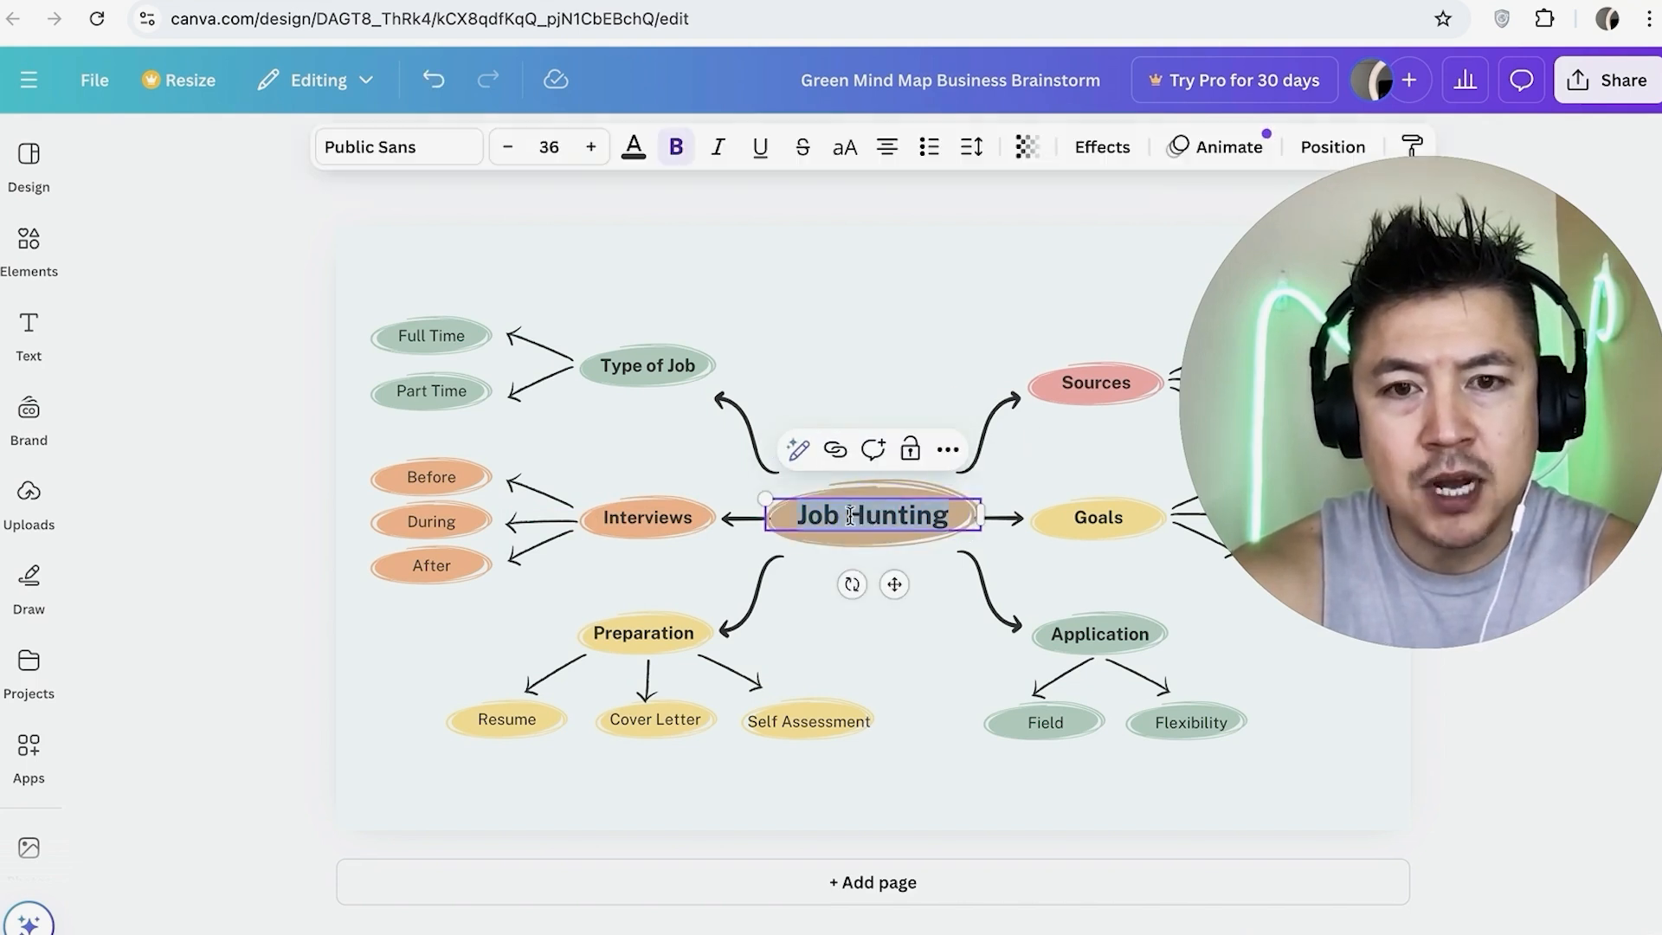
key(ctrl+a)
text(j)
text(YOUT)
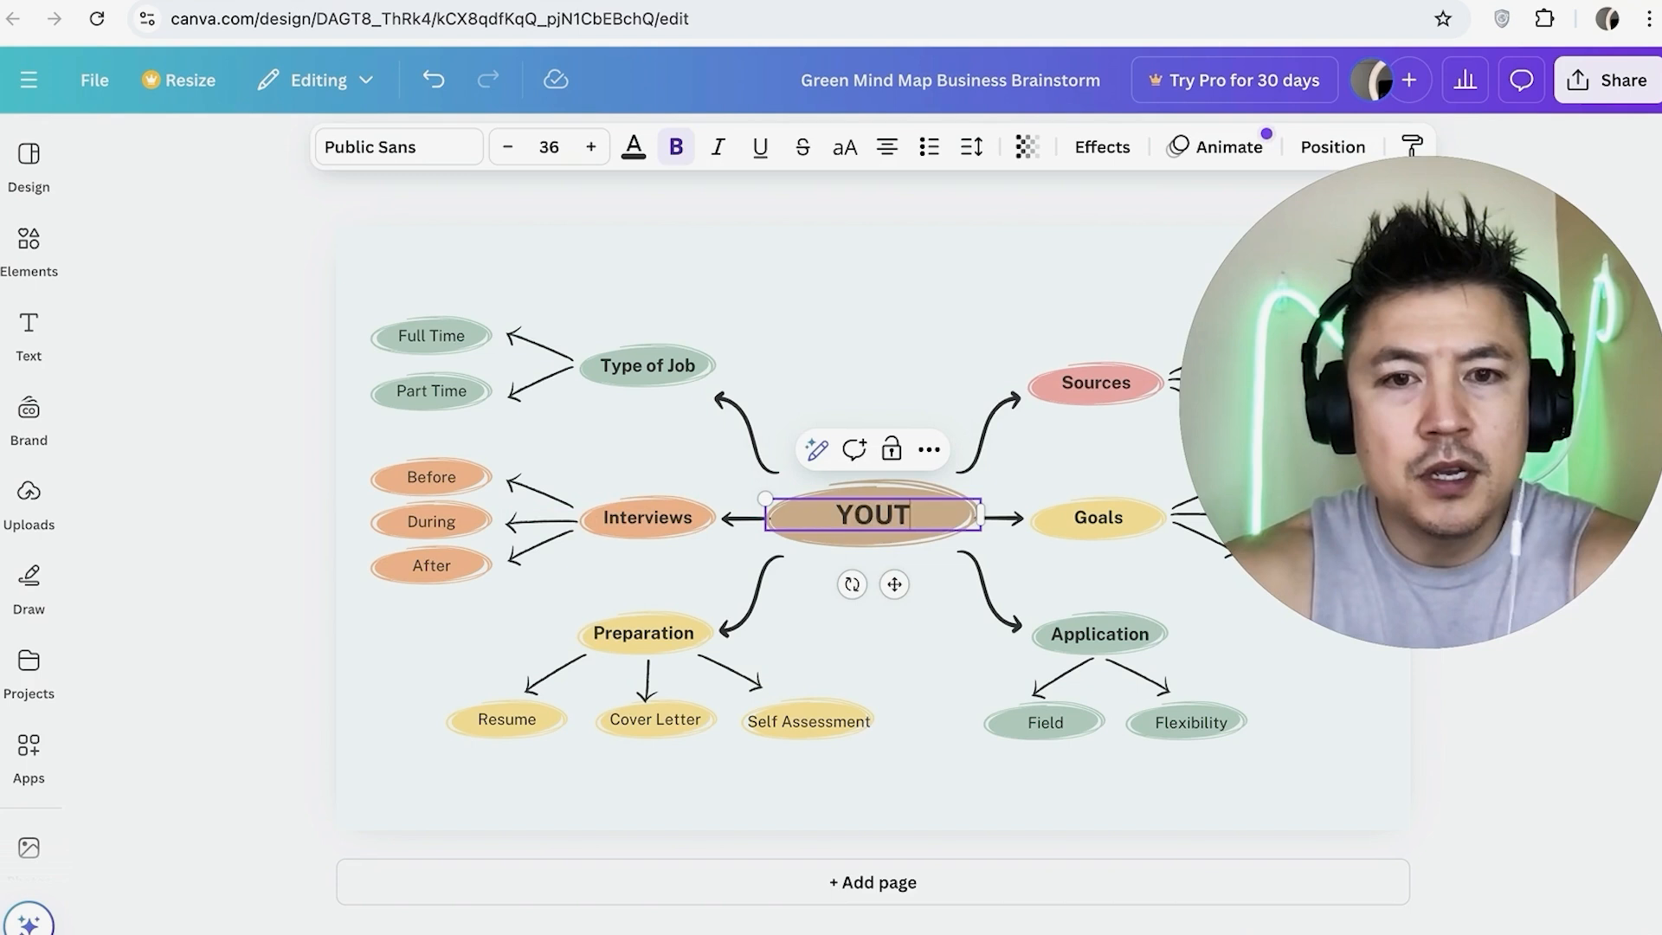
text(UBE CHANNEL)
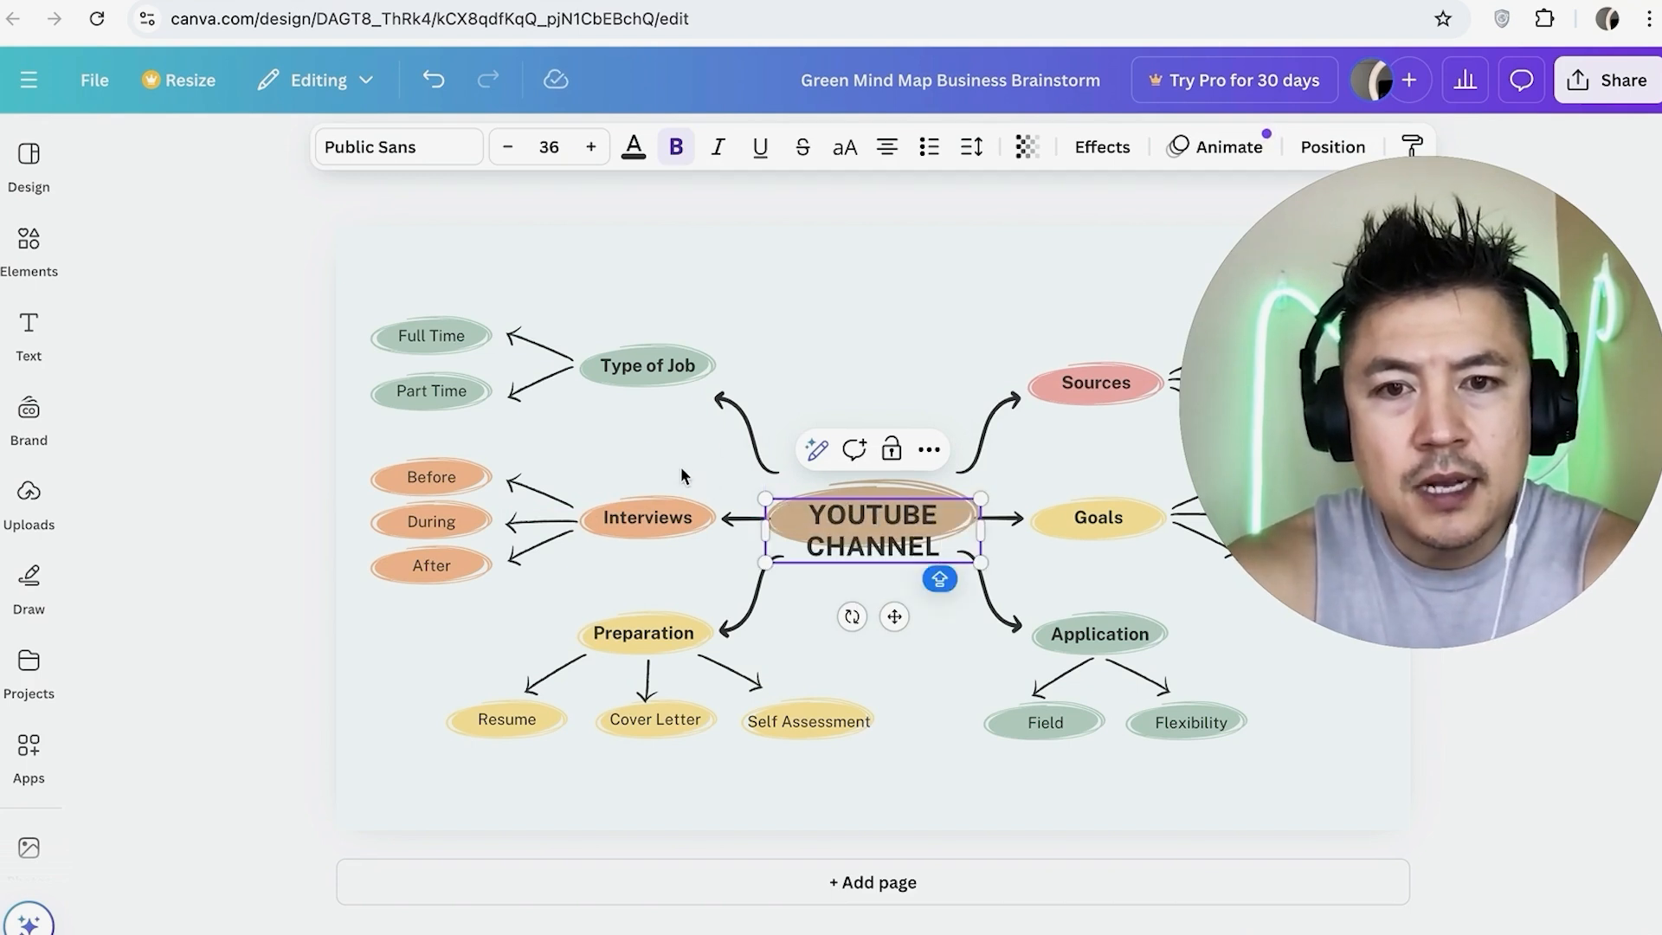
click(682, 475)
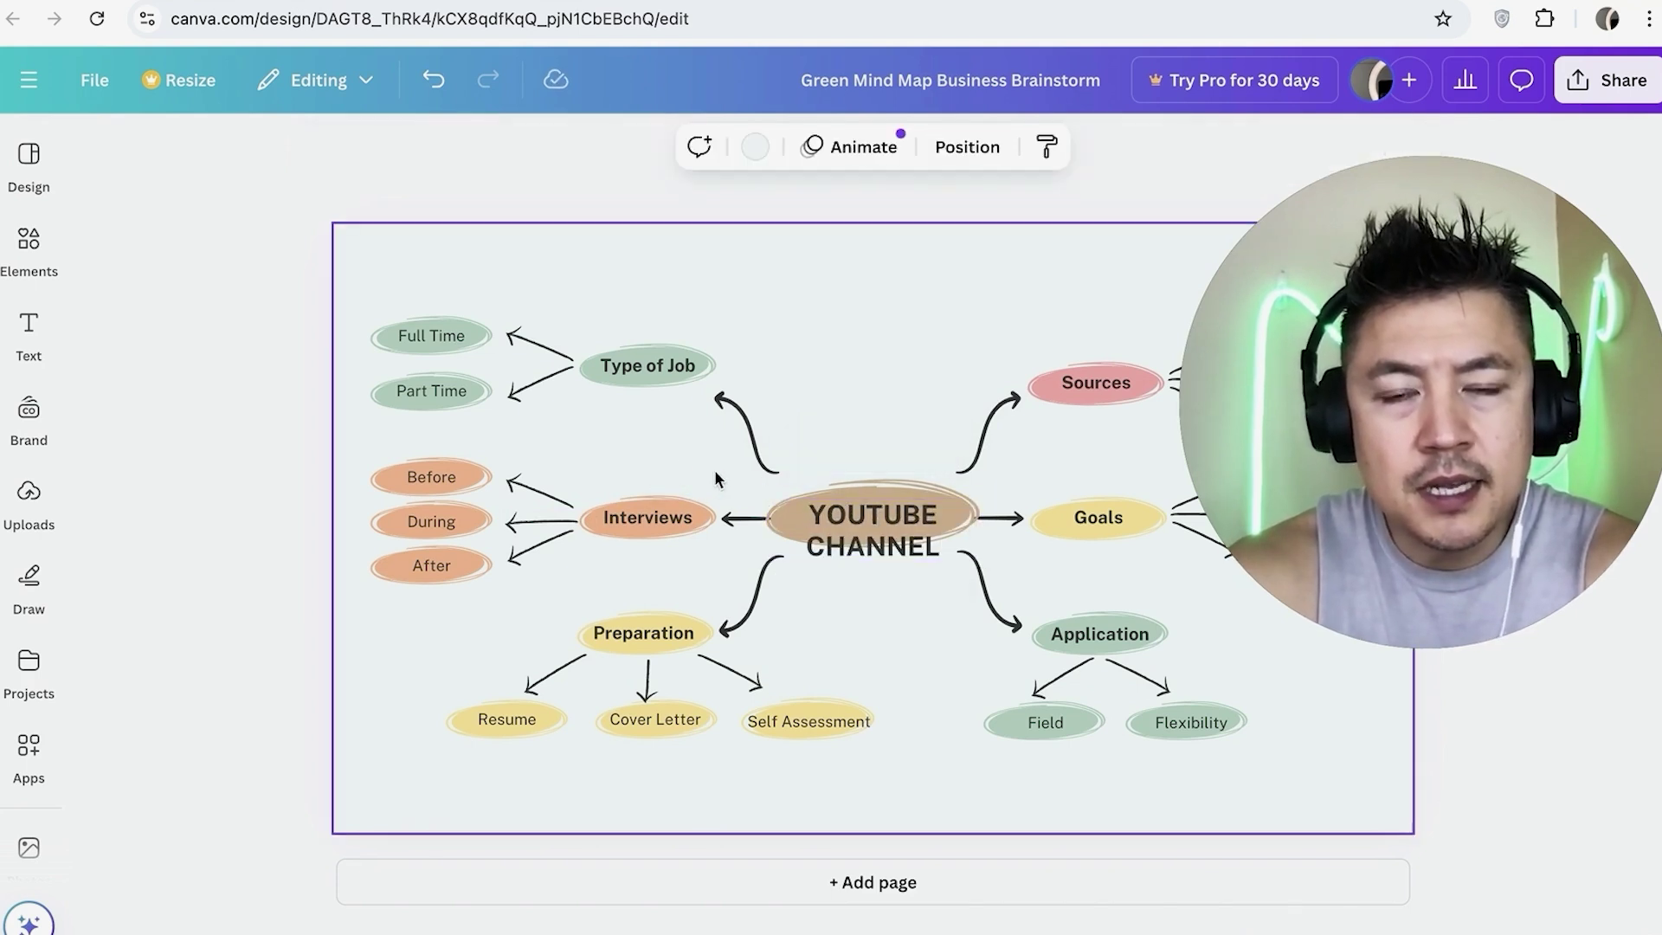
click(876, 485)
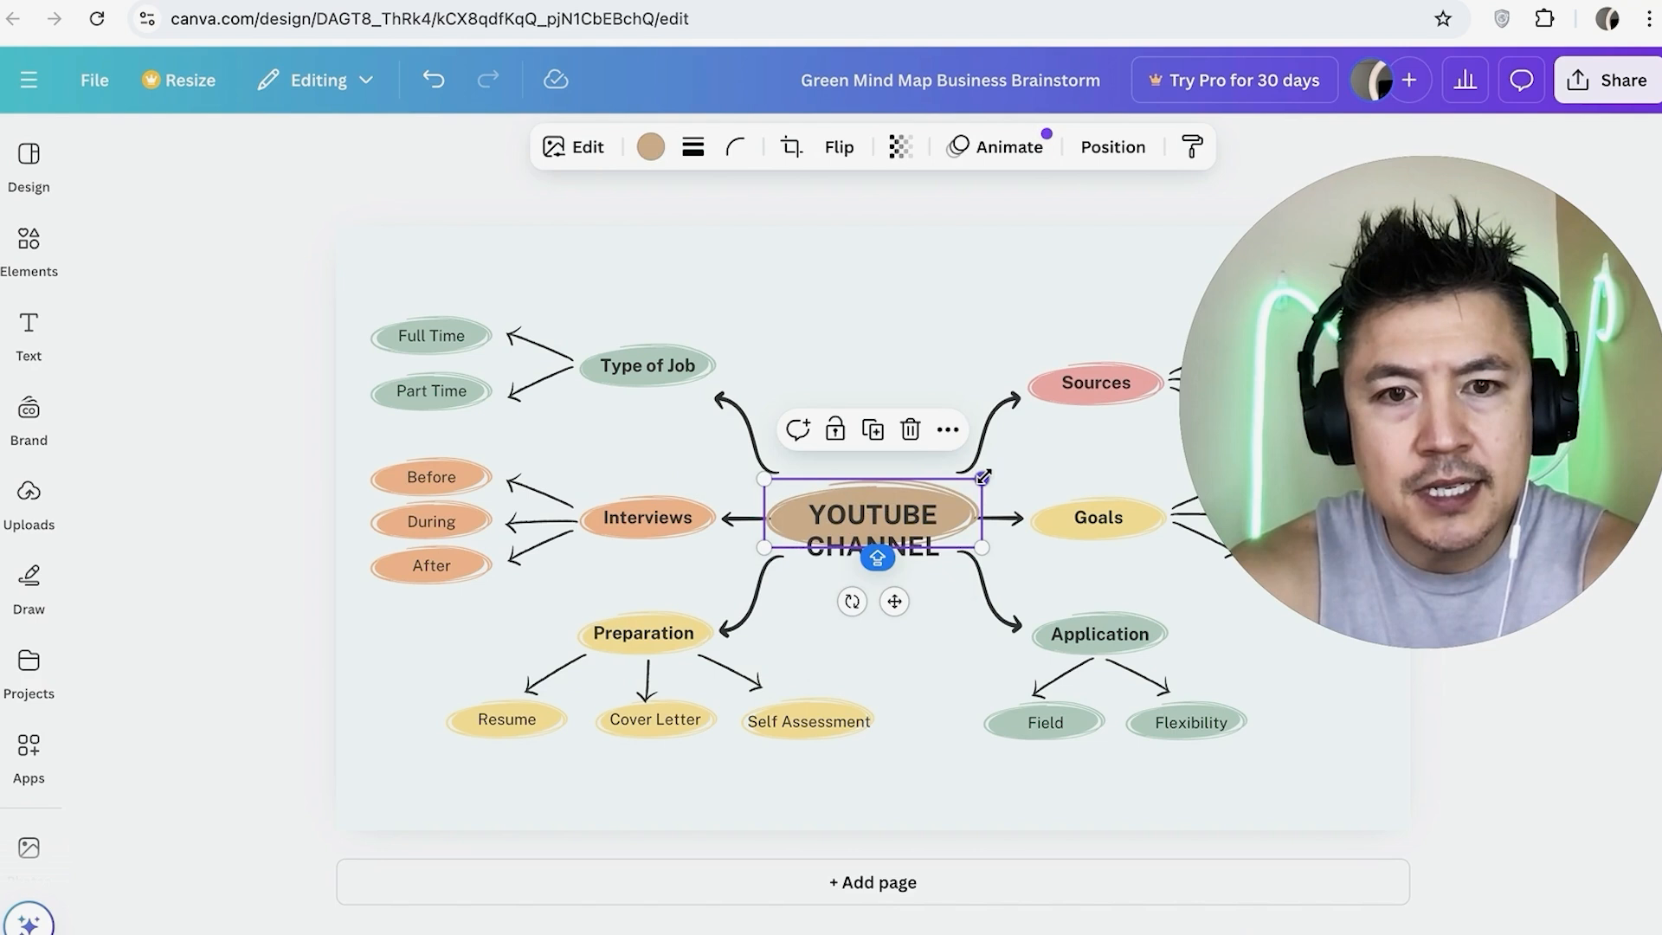
drag(983, 477, 972, 454)
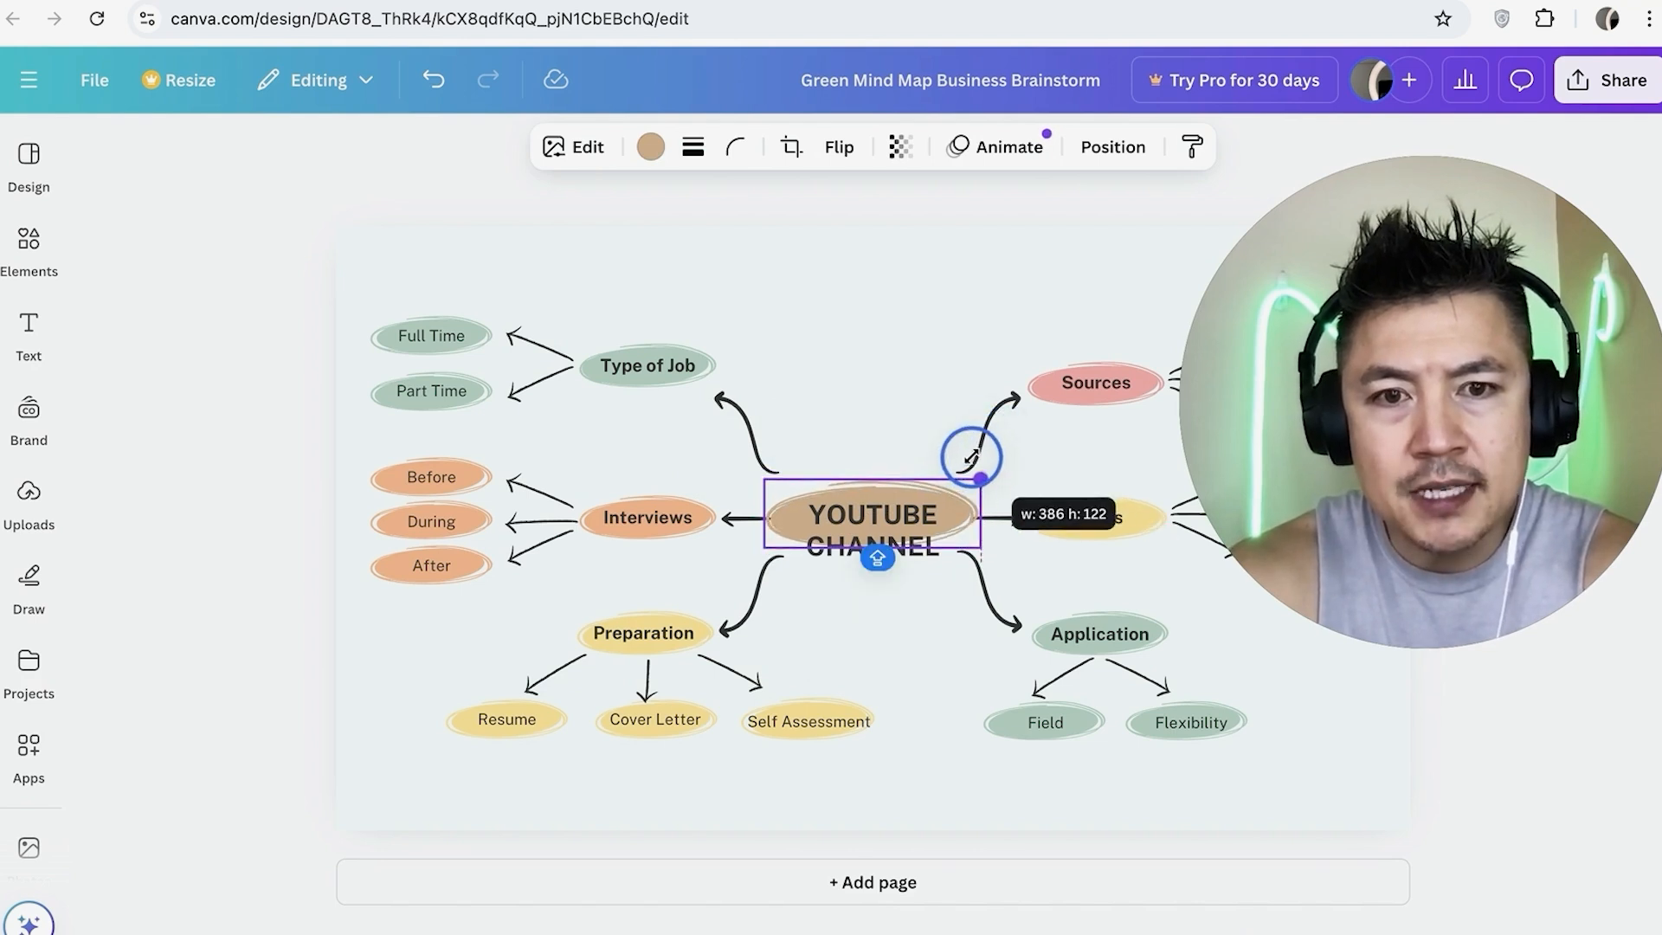
Reduce the YOUTUBE CHANNEL text size so it sits inside the hub oval
double_click(857, 515)
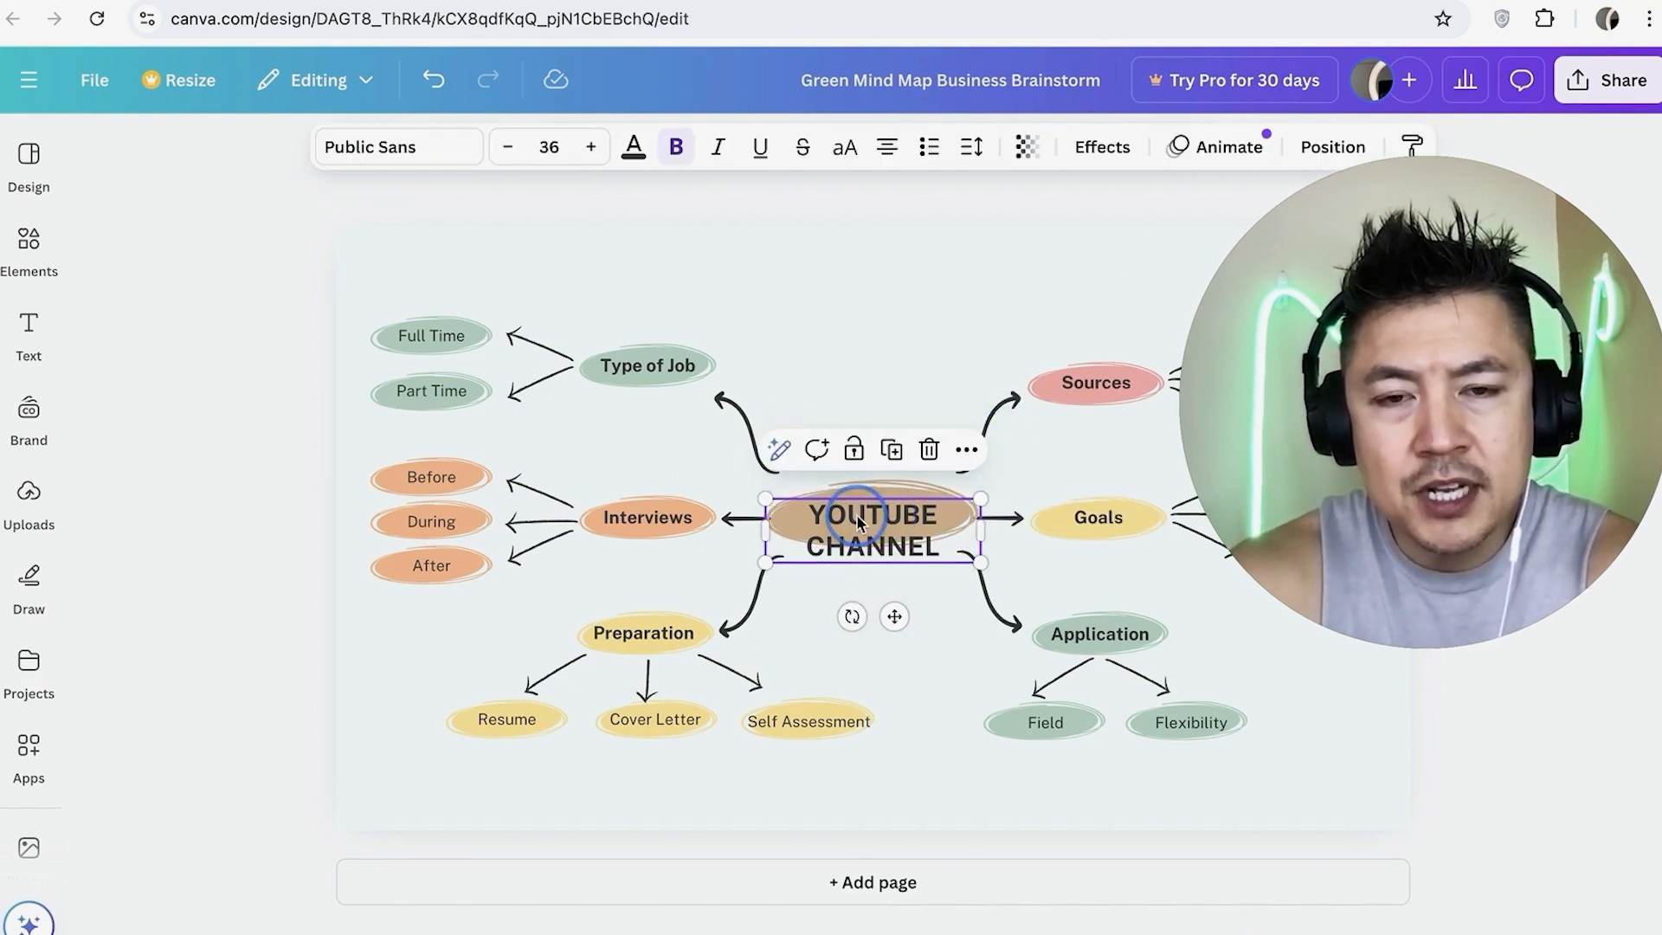
click(508, 147)
click(507, 147)
click(506, 148)
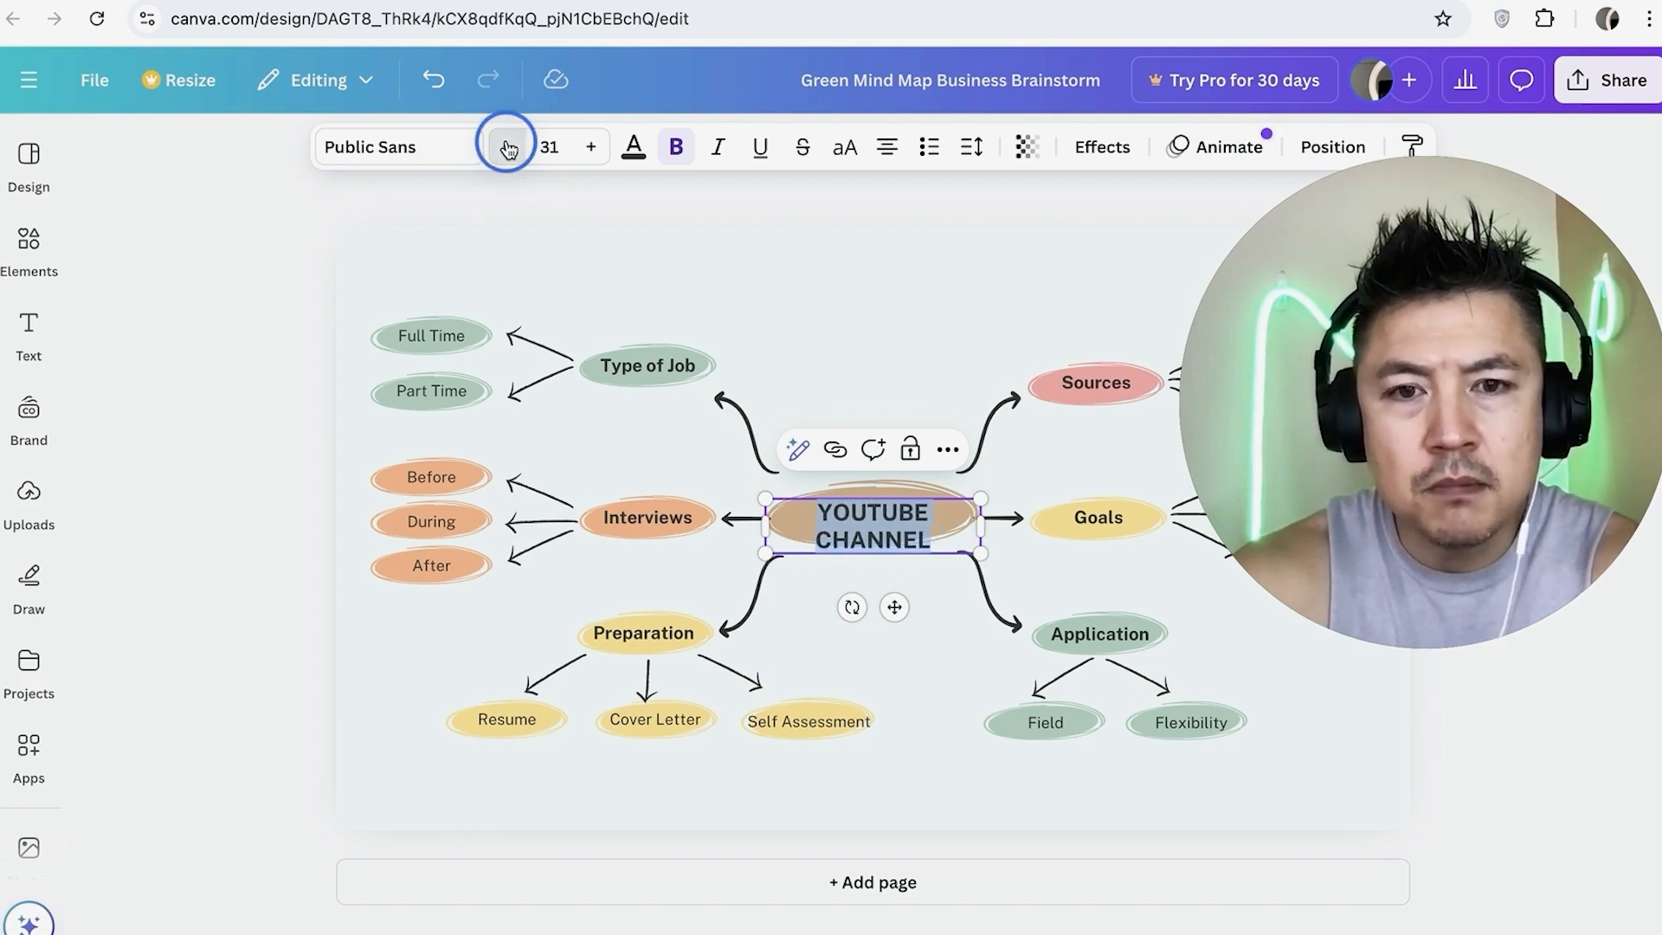
click(508, 147)
click(830, 557)
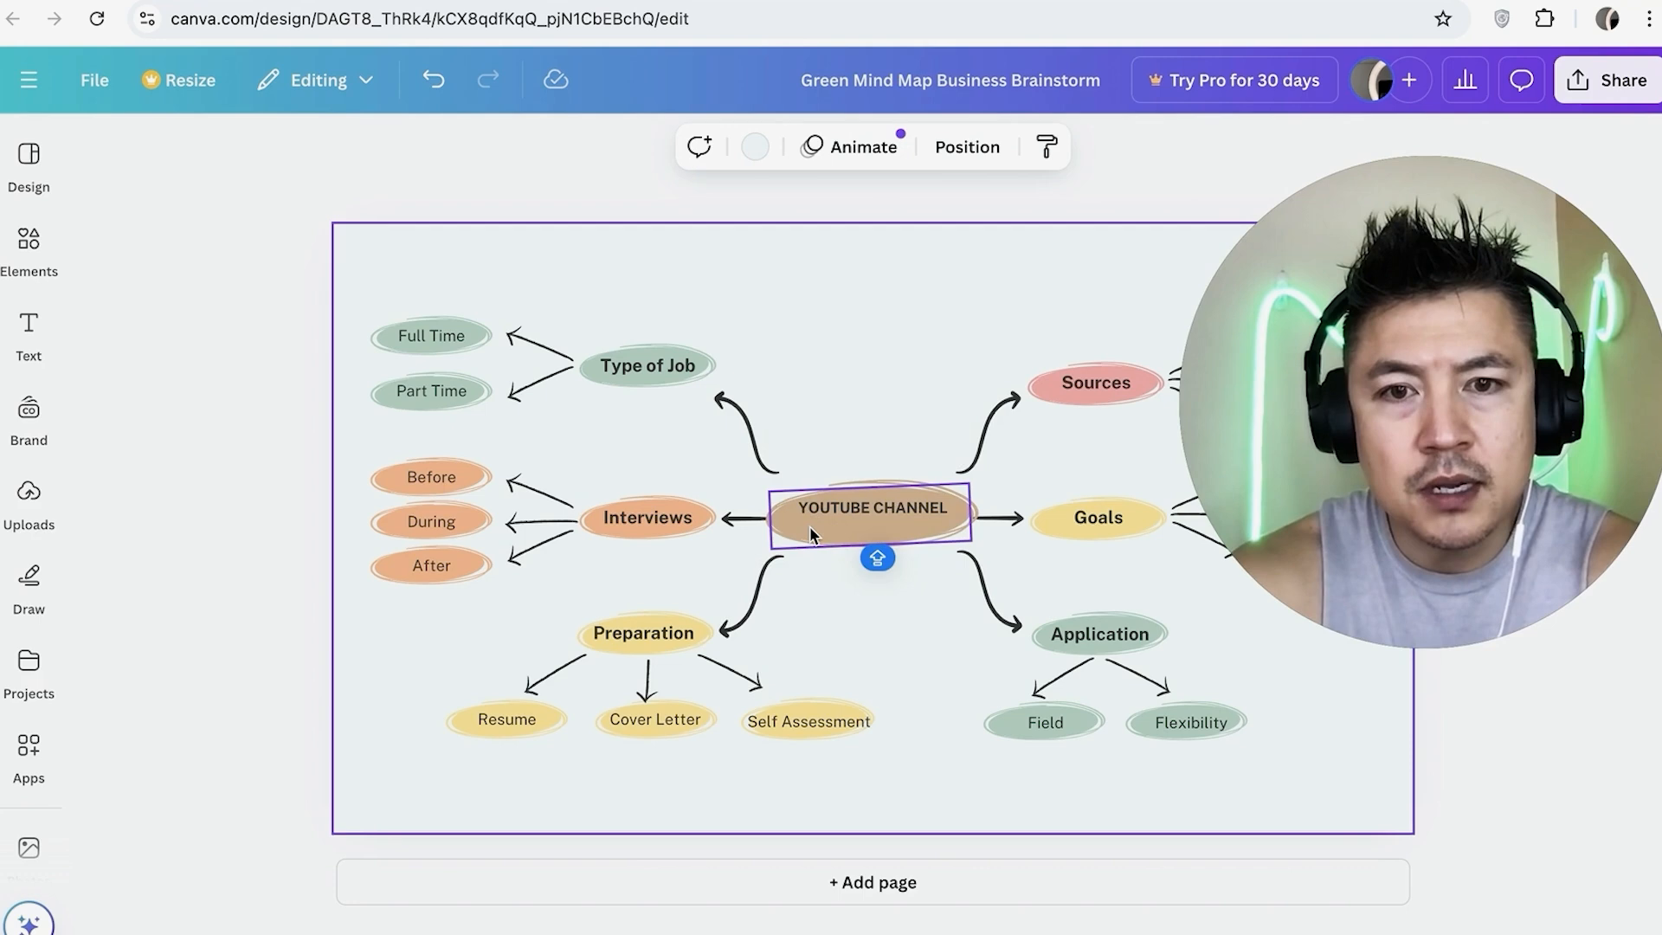
Fill the YOUTUBE CHANNEL hub oval with the red default swatch
click(810, 527)
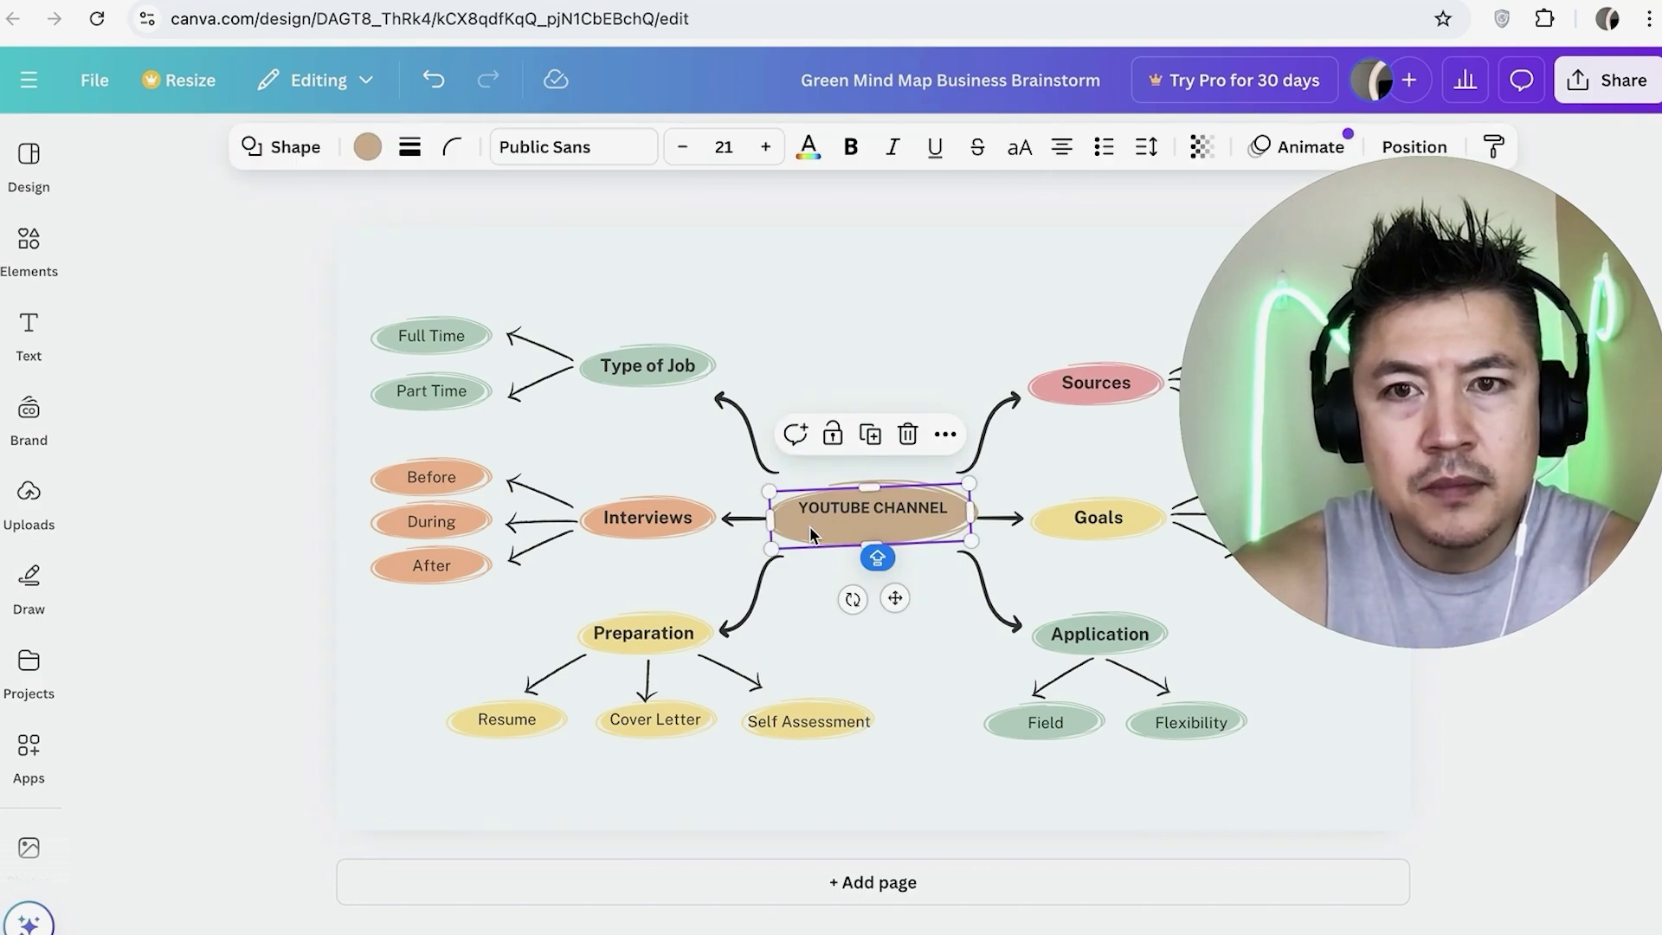
click(367, 150)
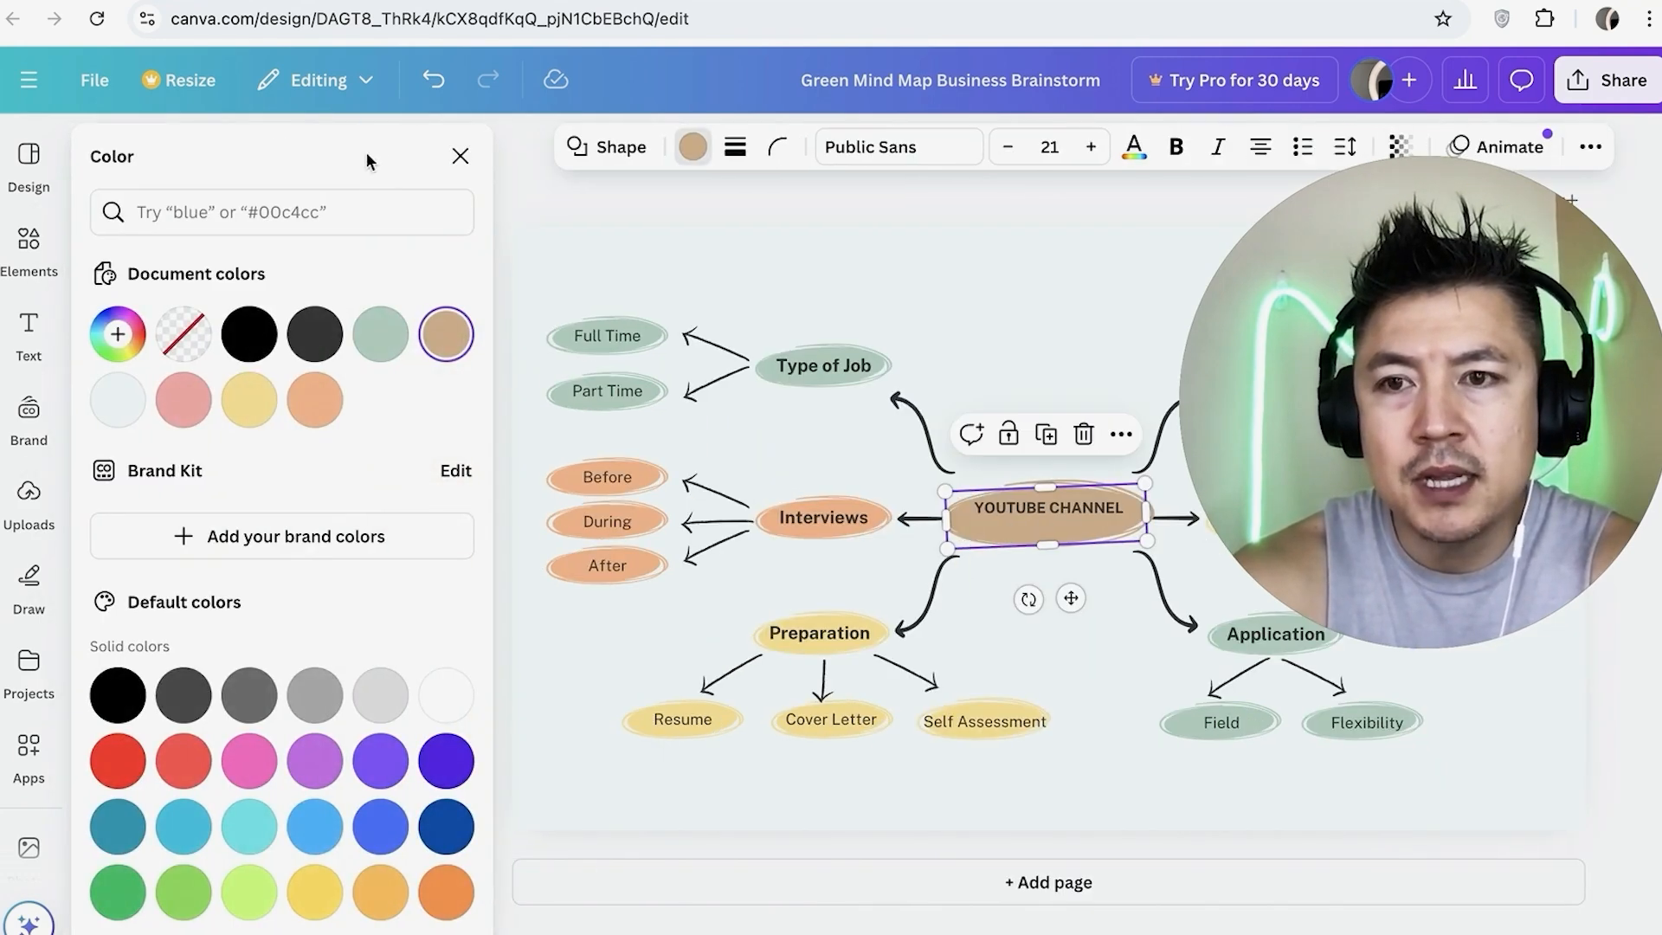
click(119, 759)
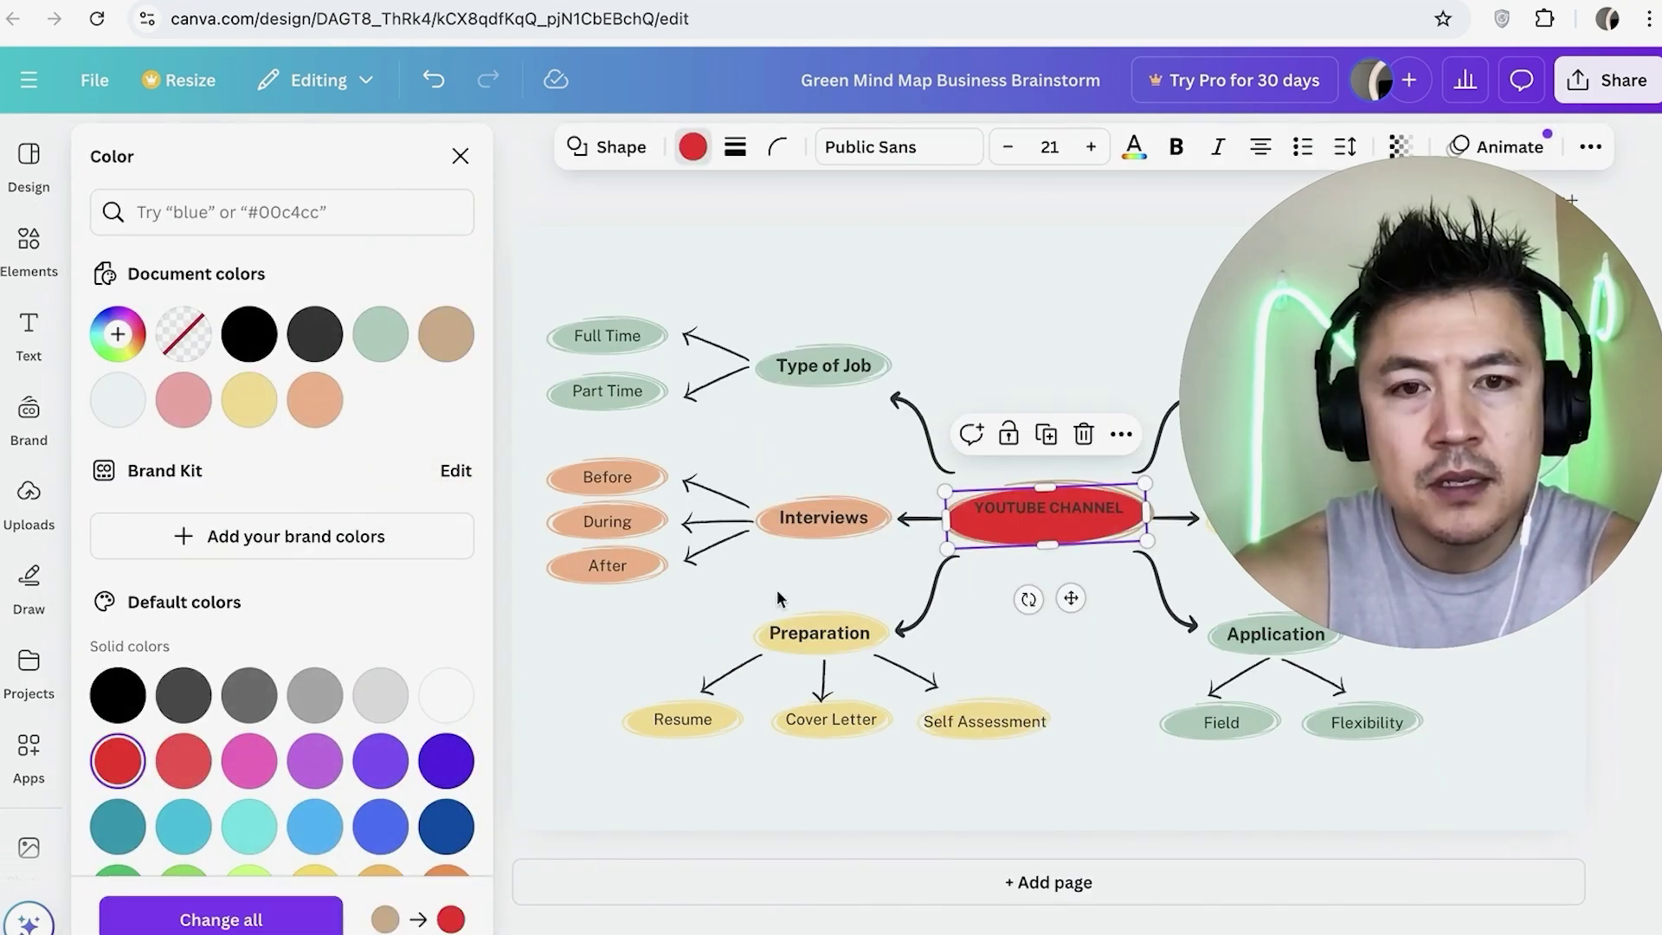
click(982, 268)
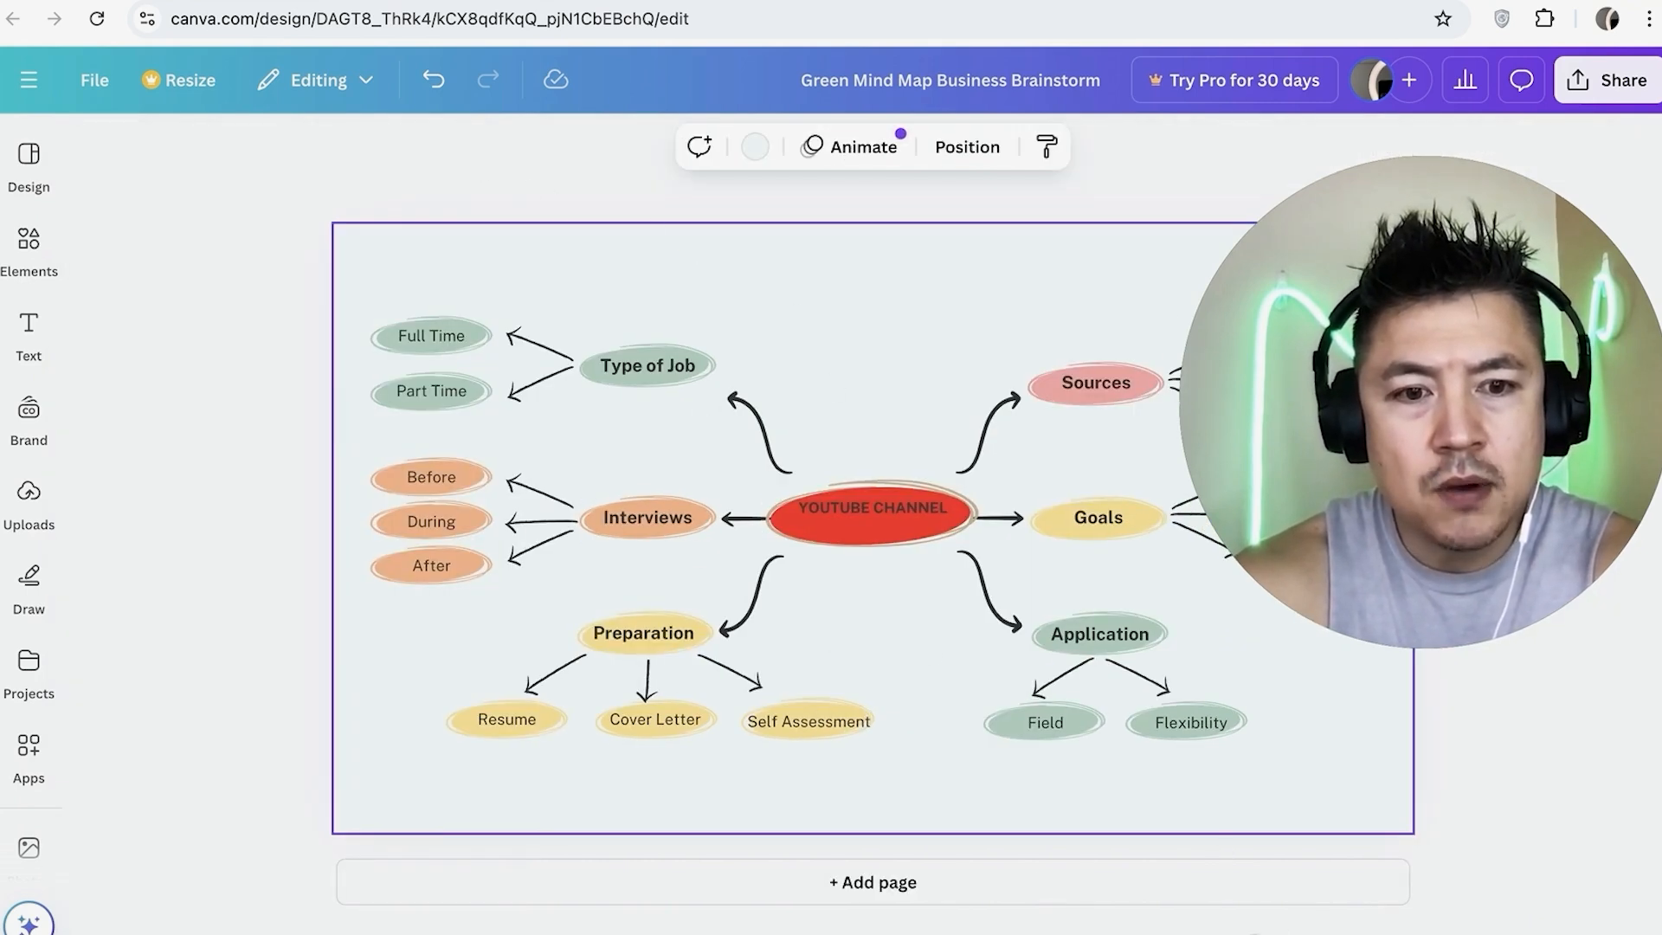
mouse_move(1221, 927)
mouse_down()
mouse_move(1325, 927)
mouse_move(935, 928)
mouse_up()
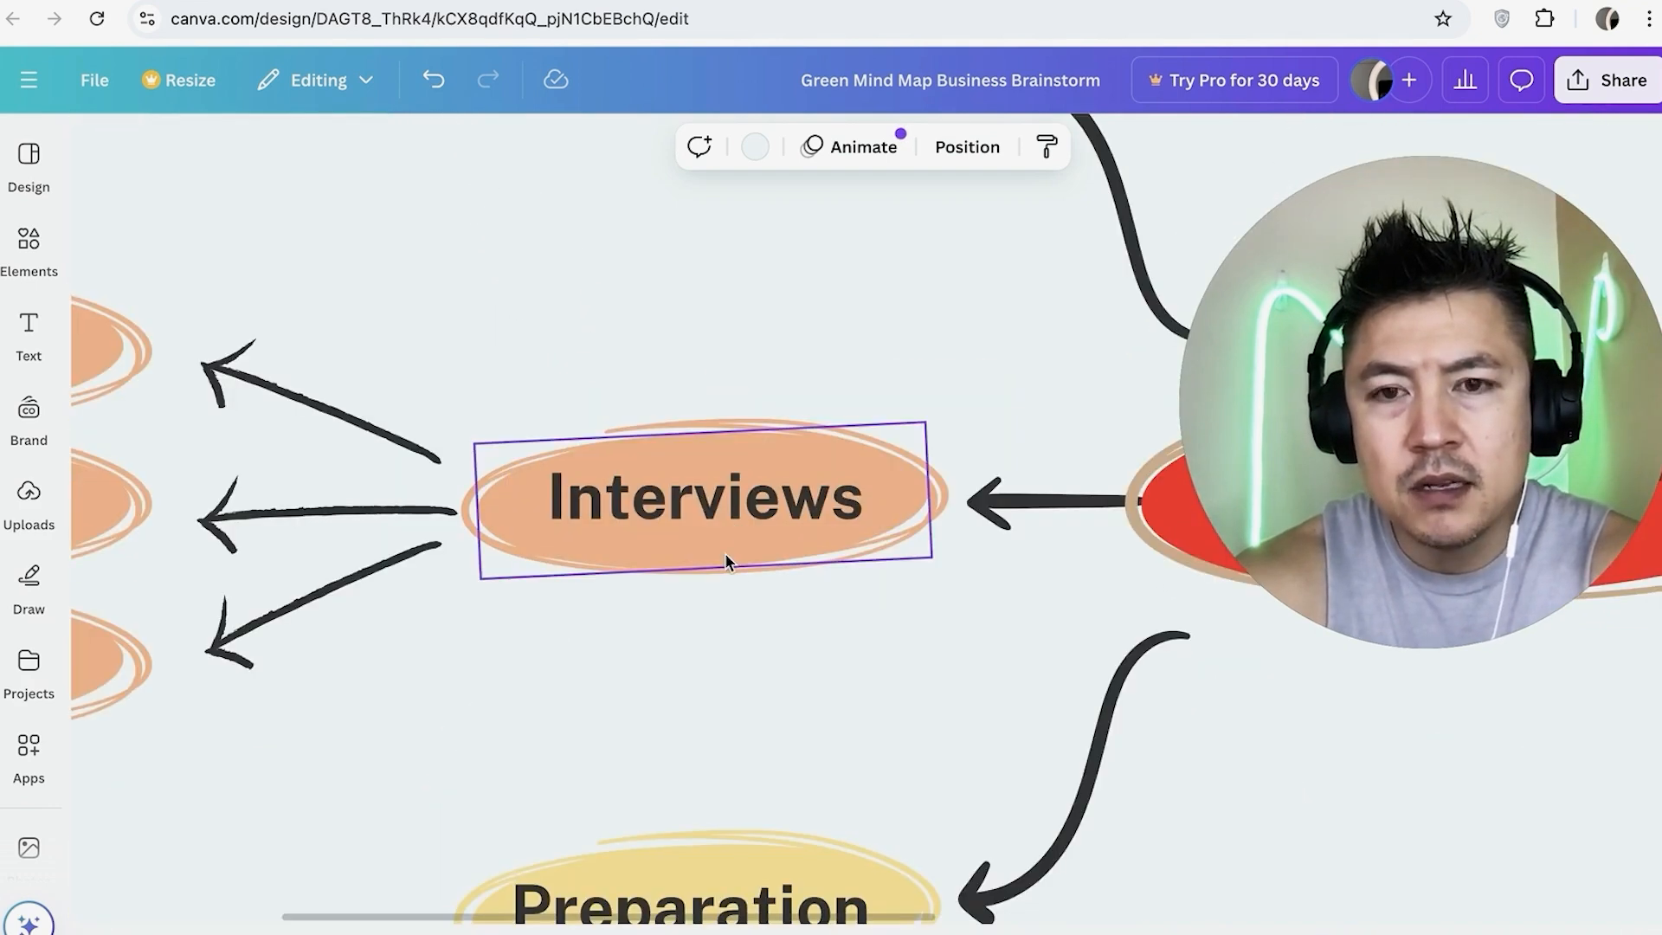
click(725, 552)
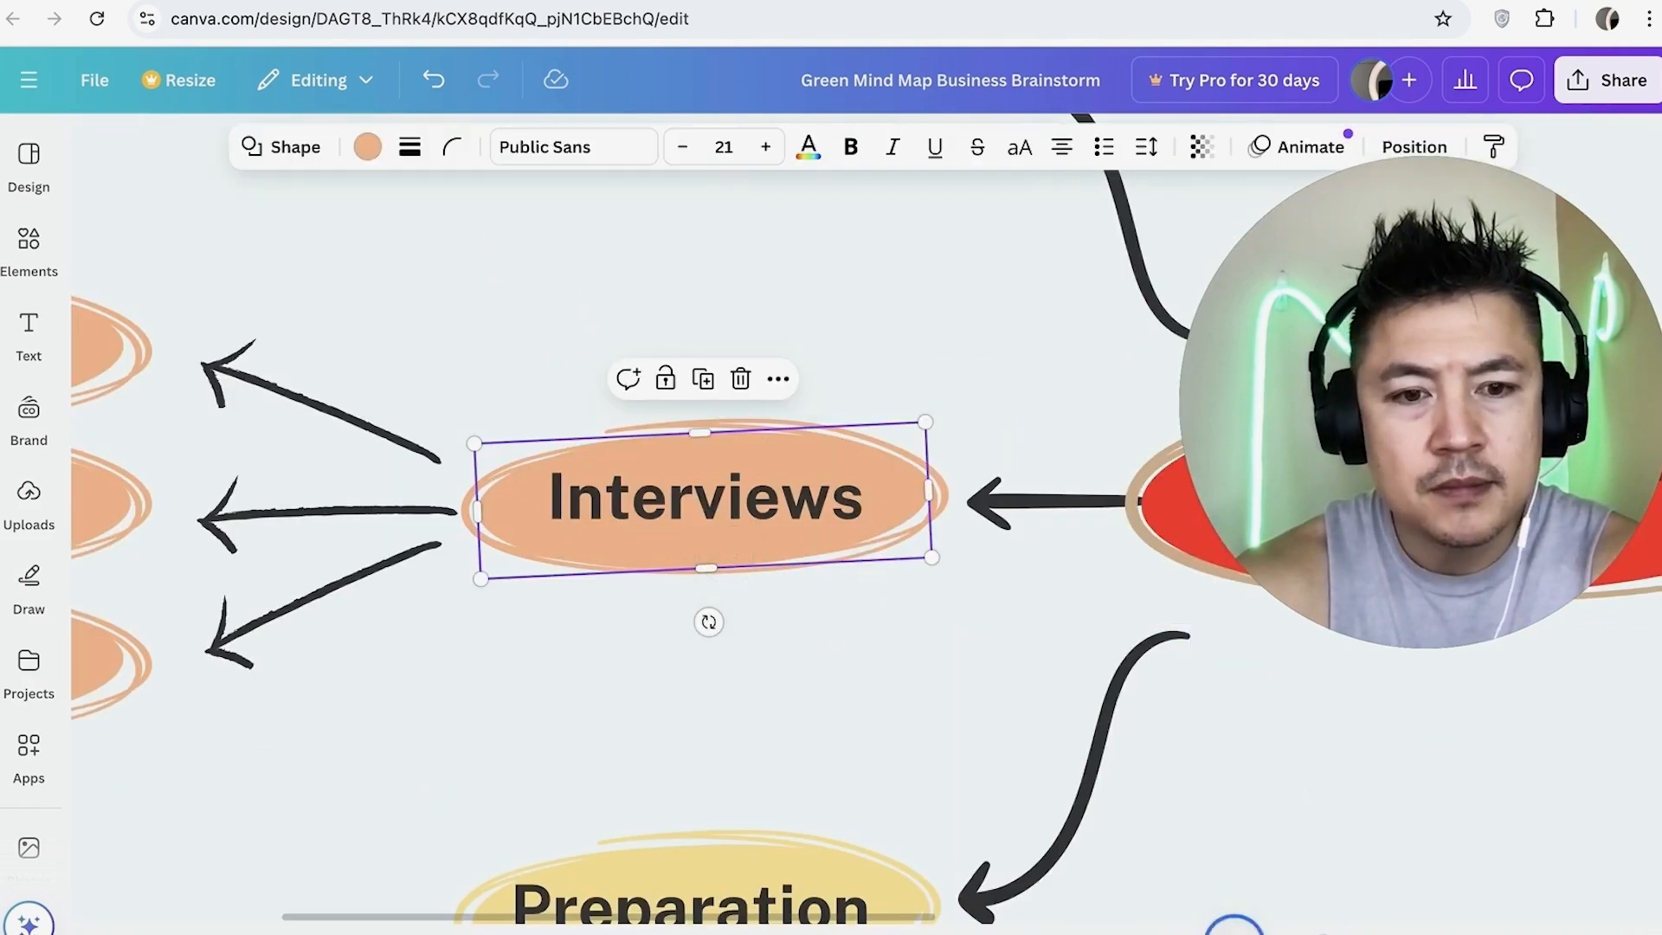
mouse_move(935, 925)
mouse_down()
mouse_move(1227, 925)
mouse_move(1193, 927)
mouse_up()
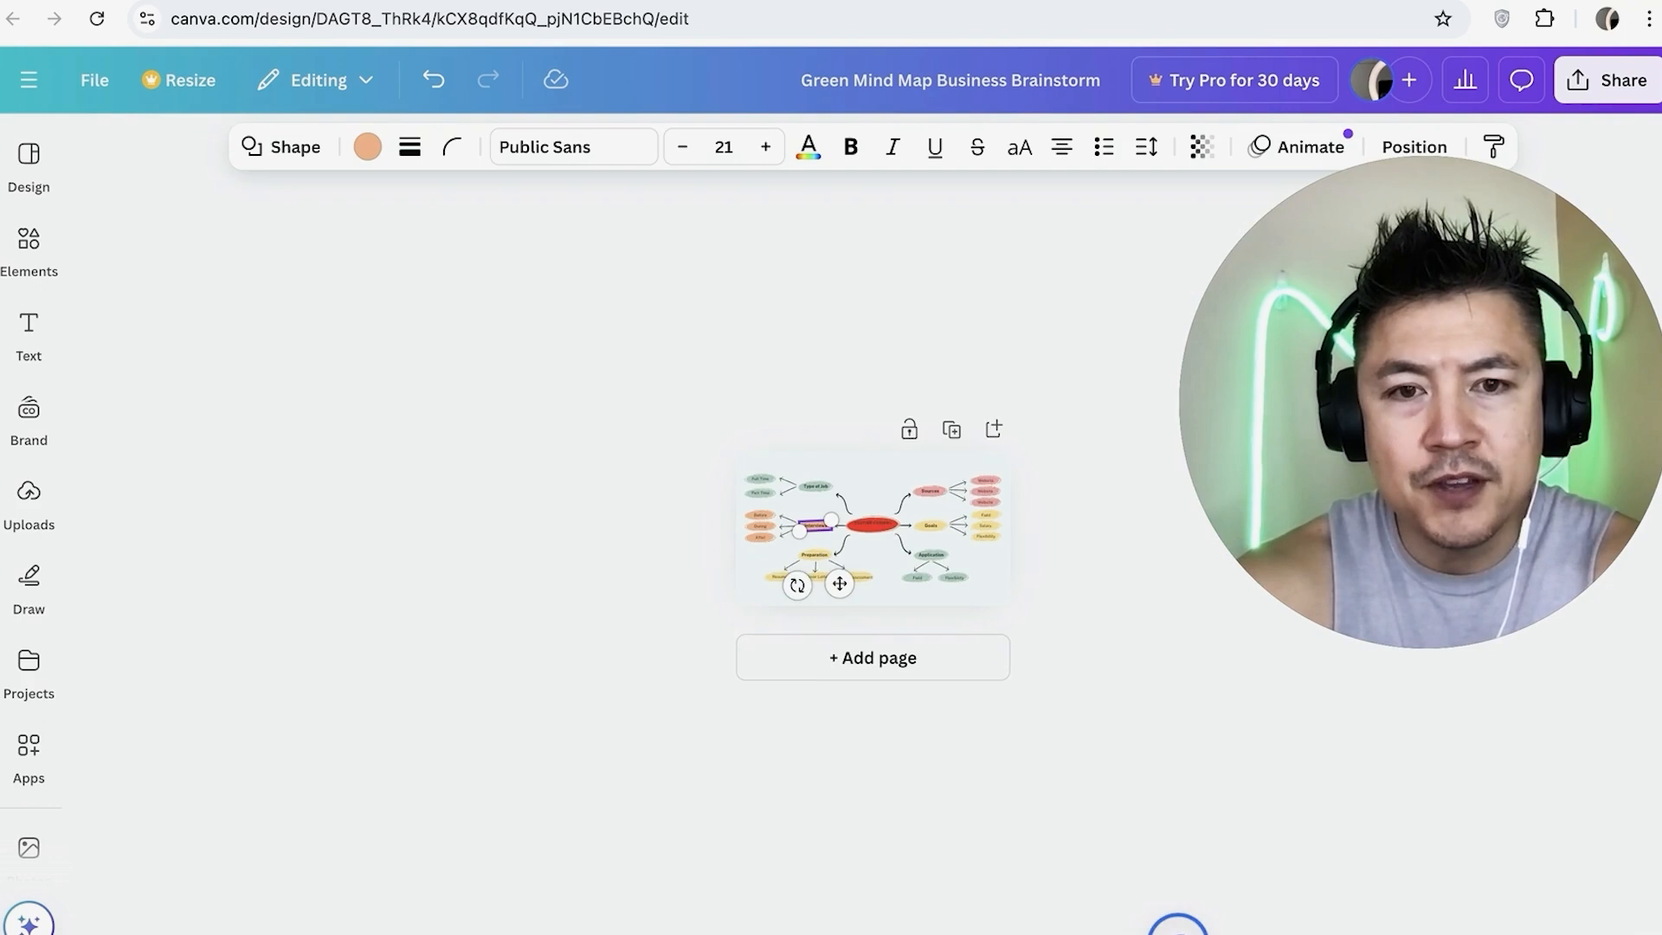
click(1176, 927)
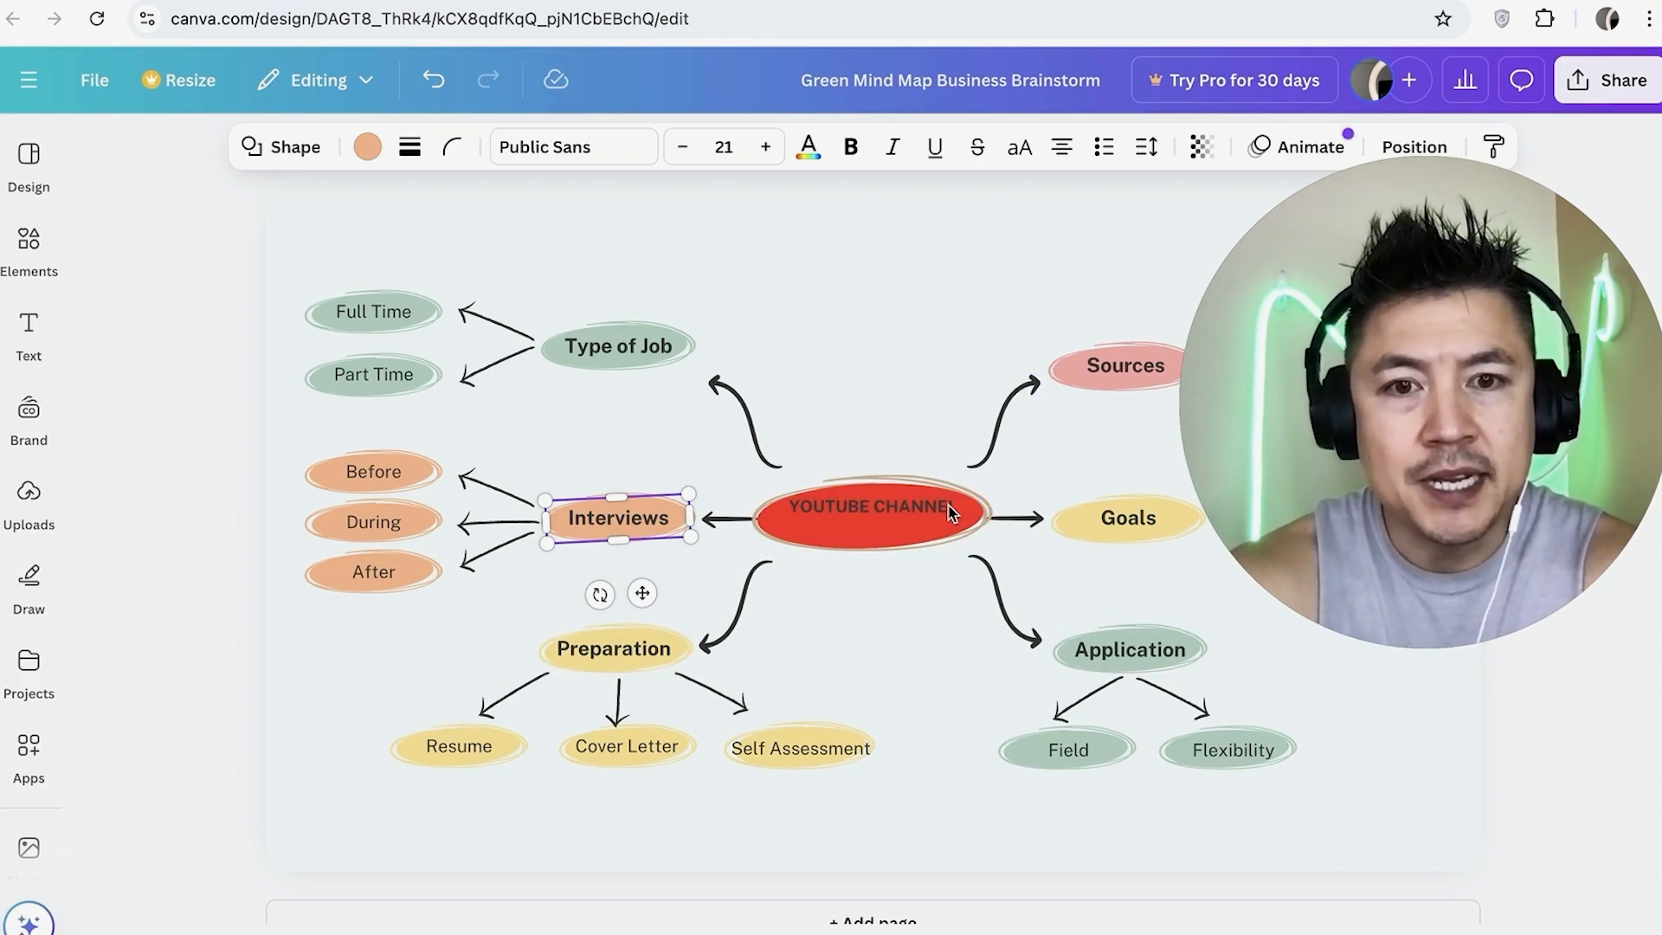
Rename Type of Job to MAKE VIDEOS and uppercase Interviews to INTERVIEWS, each shrunk to one line
double_click(603, 348)
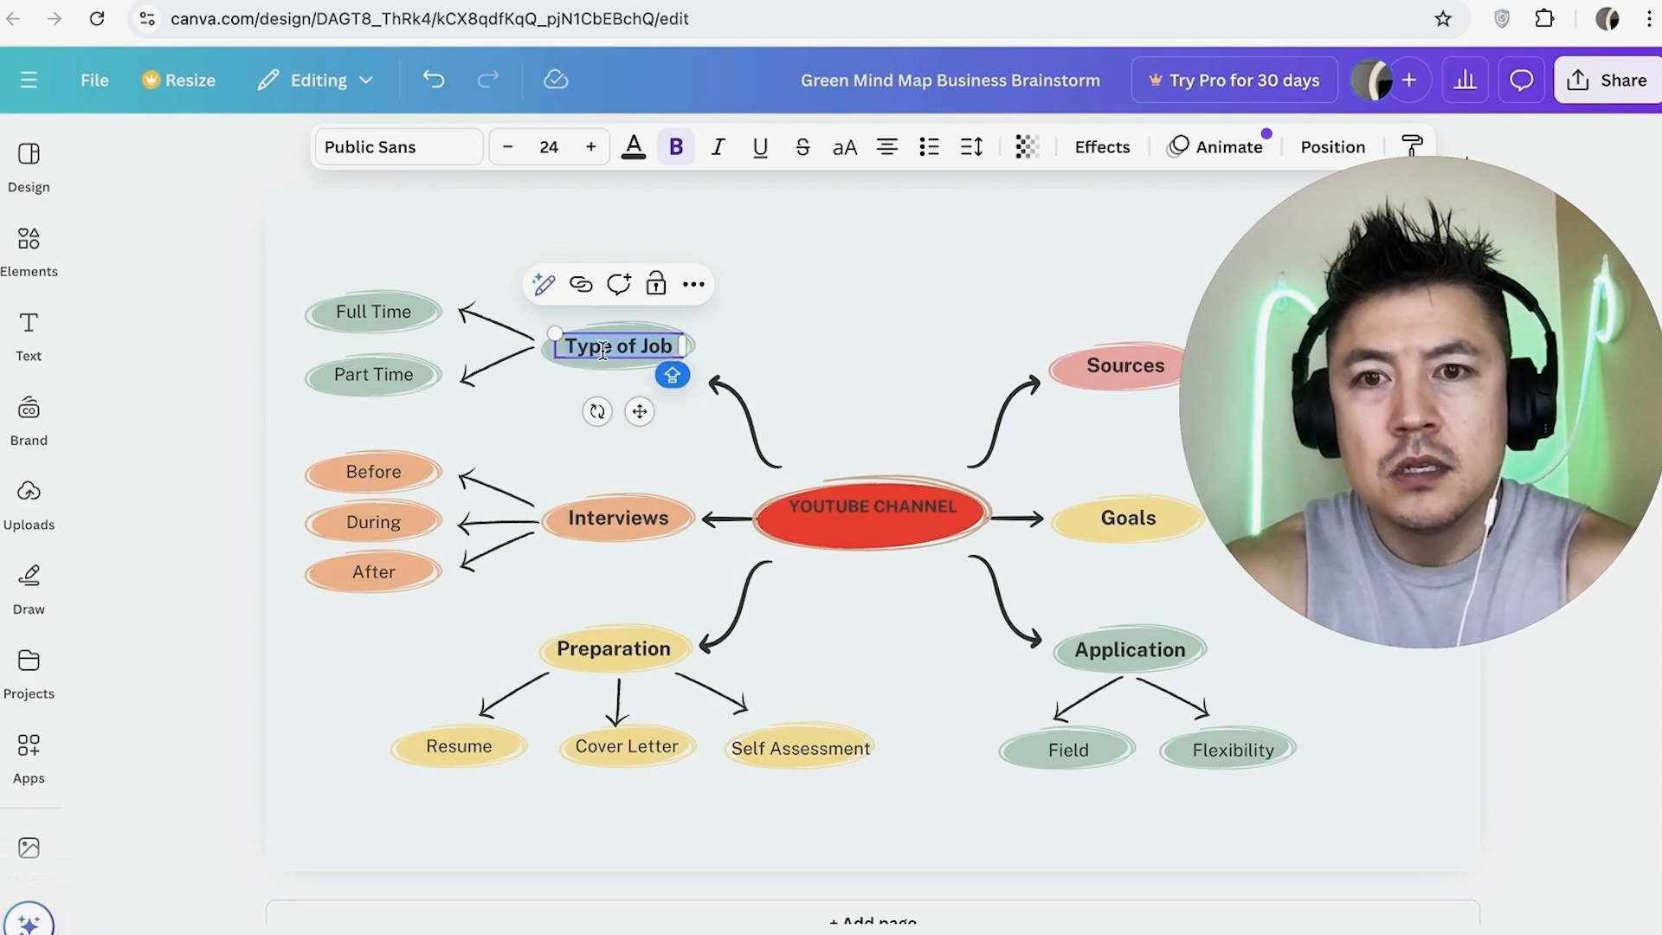
text(MAKE VIDEOS)
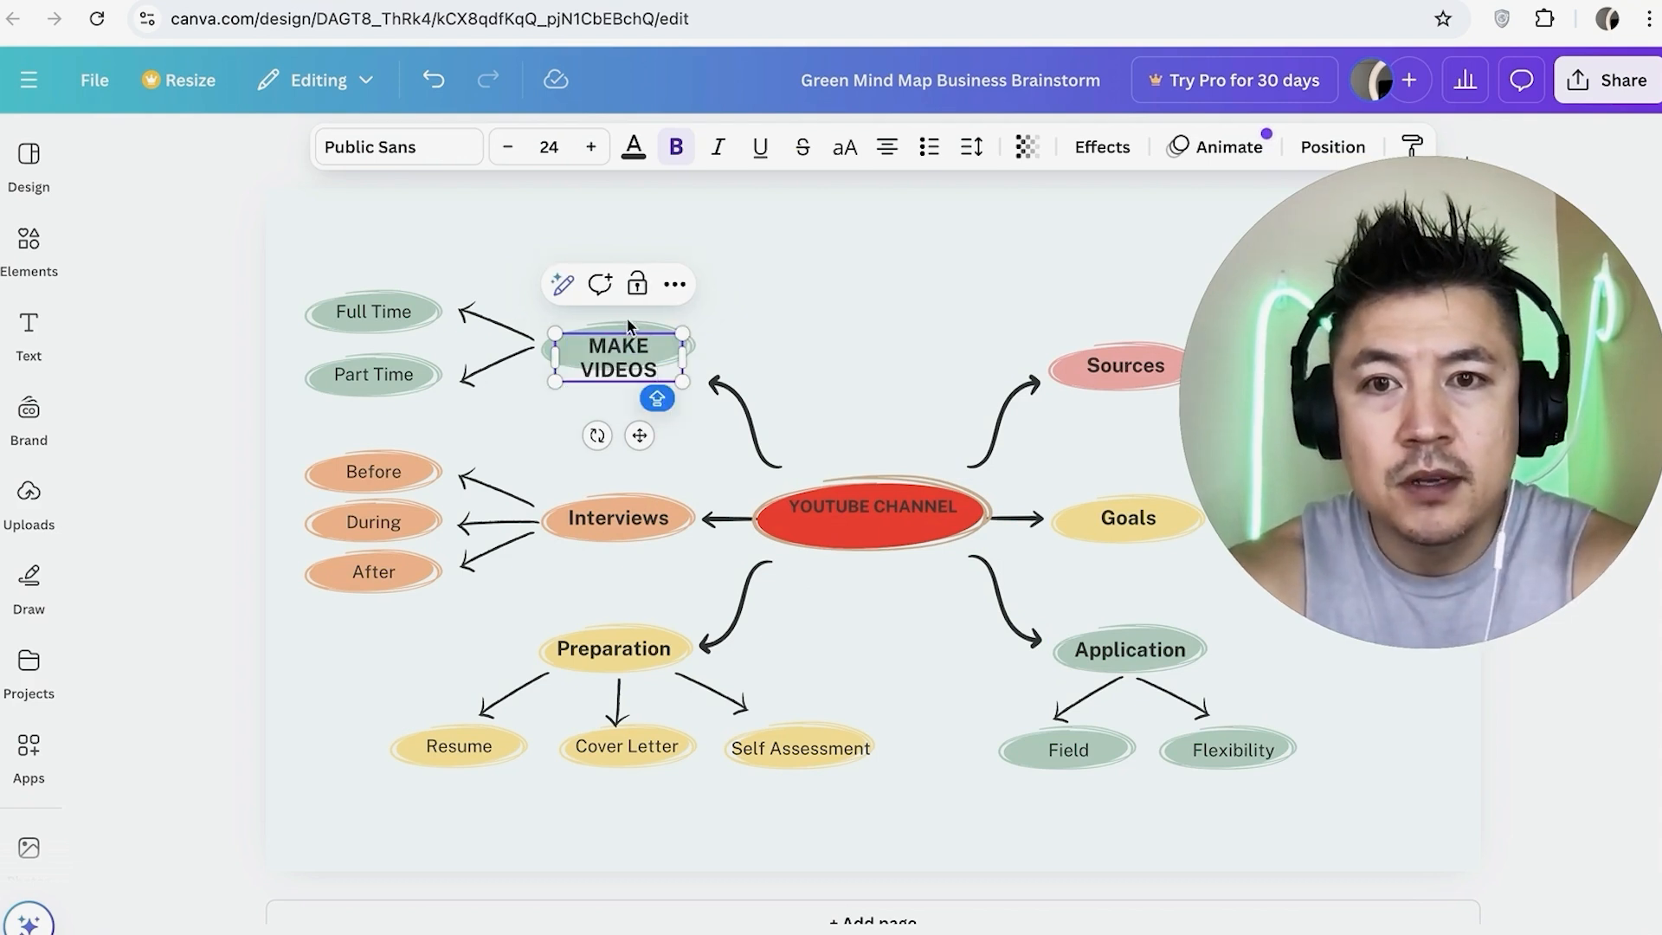
key(ctrl+a)
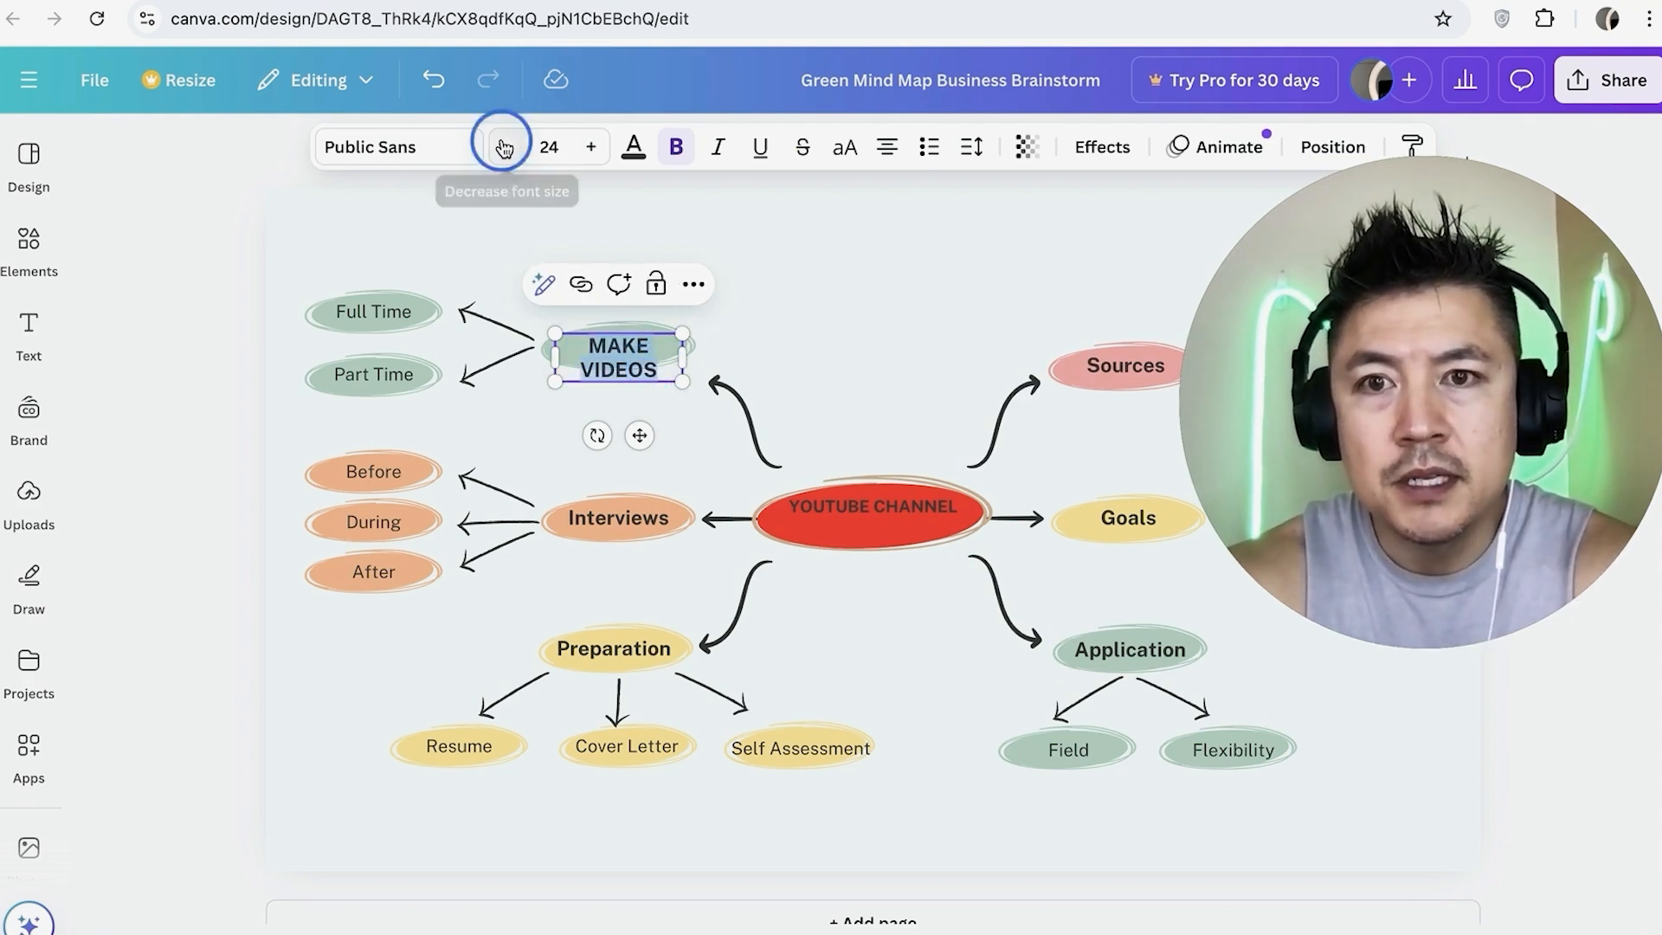
click(504, 148)
click(504, 148)
click(892, 332)
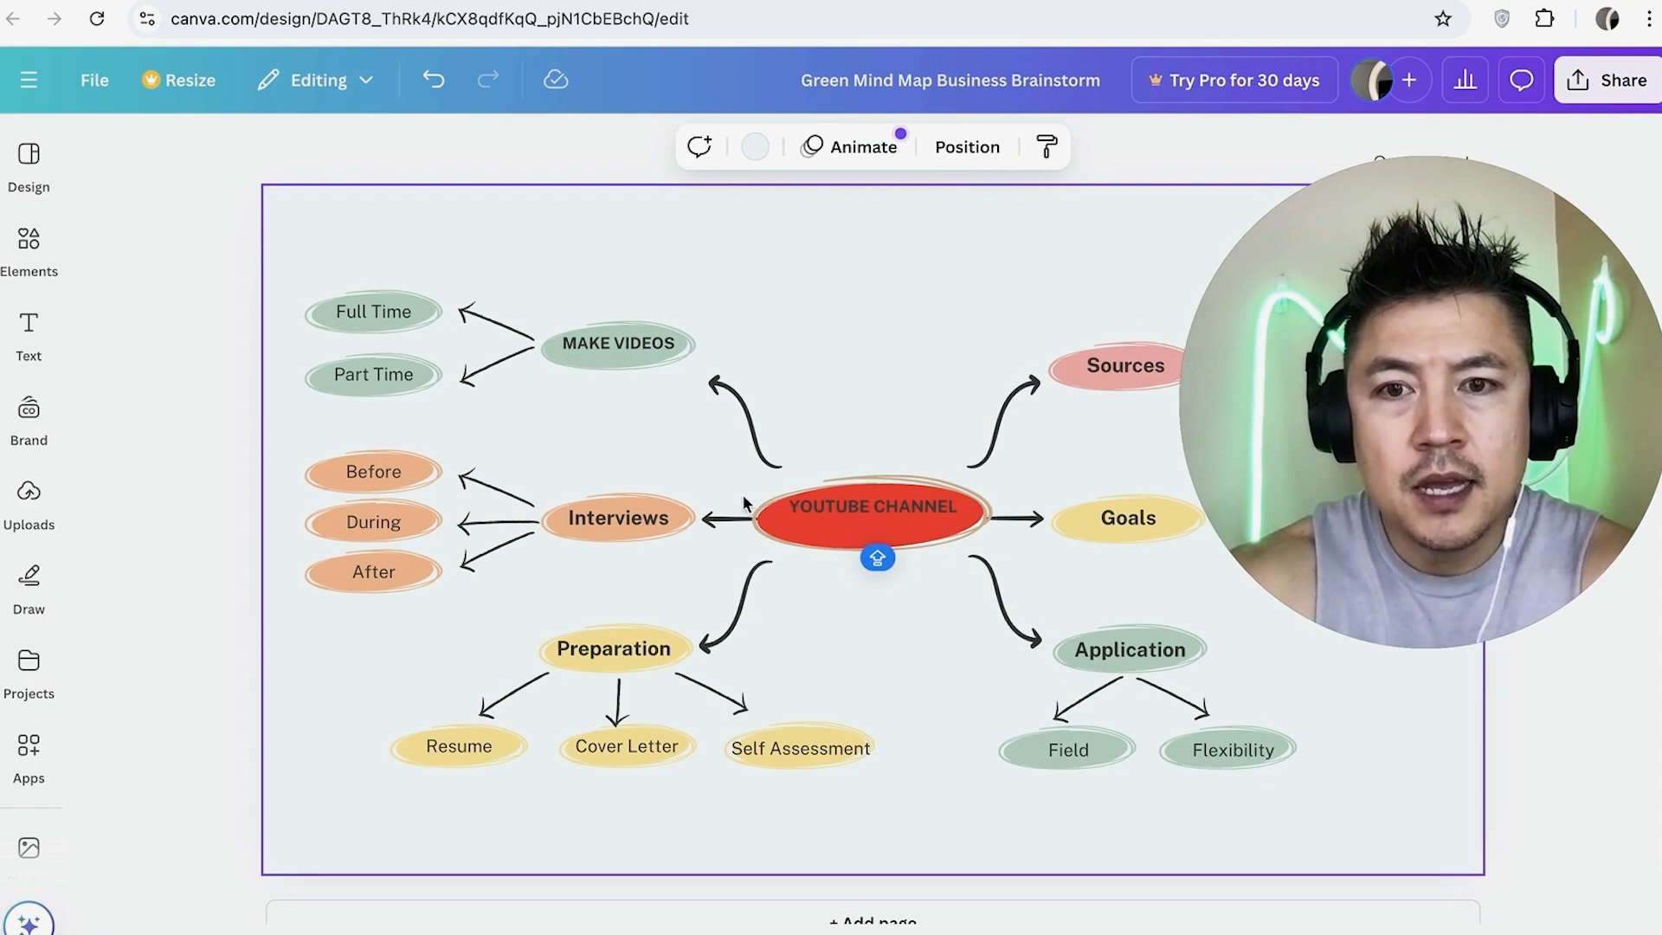
click(616, 517)
click(625, 514)
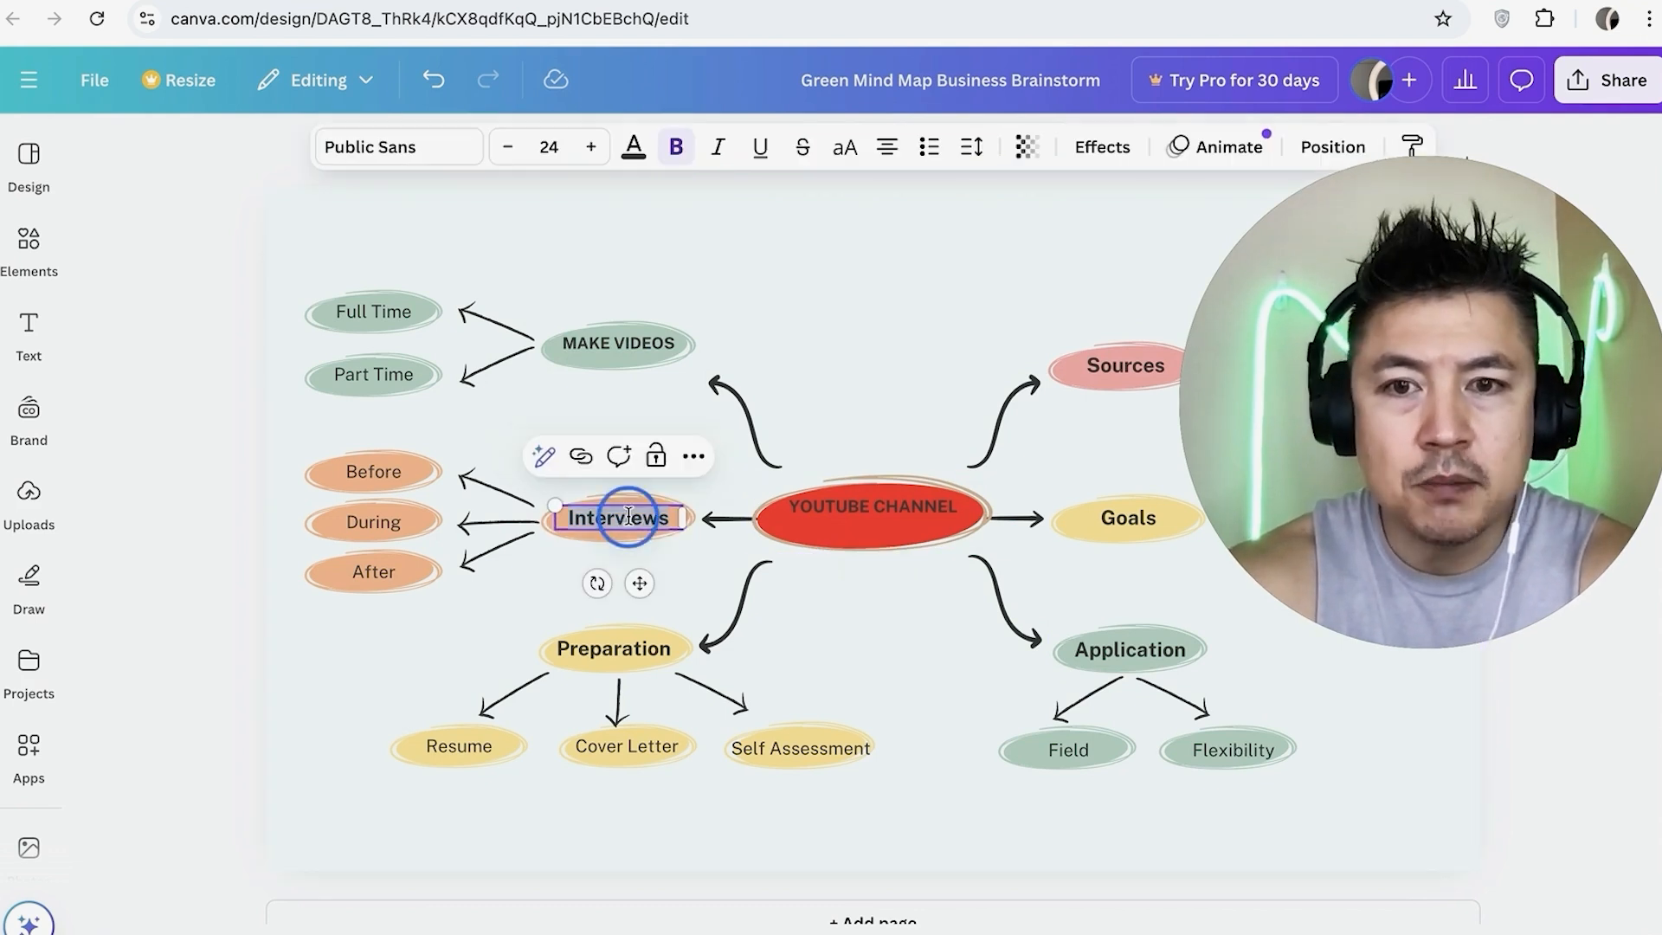
key(ctrl+shift+k)
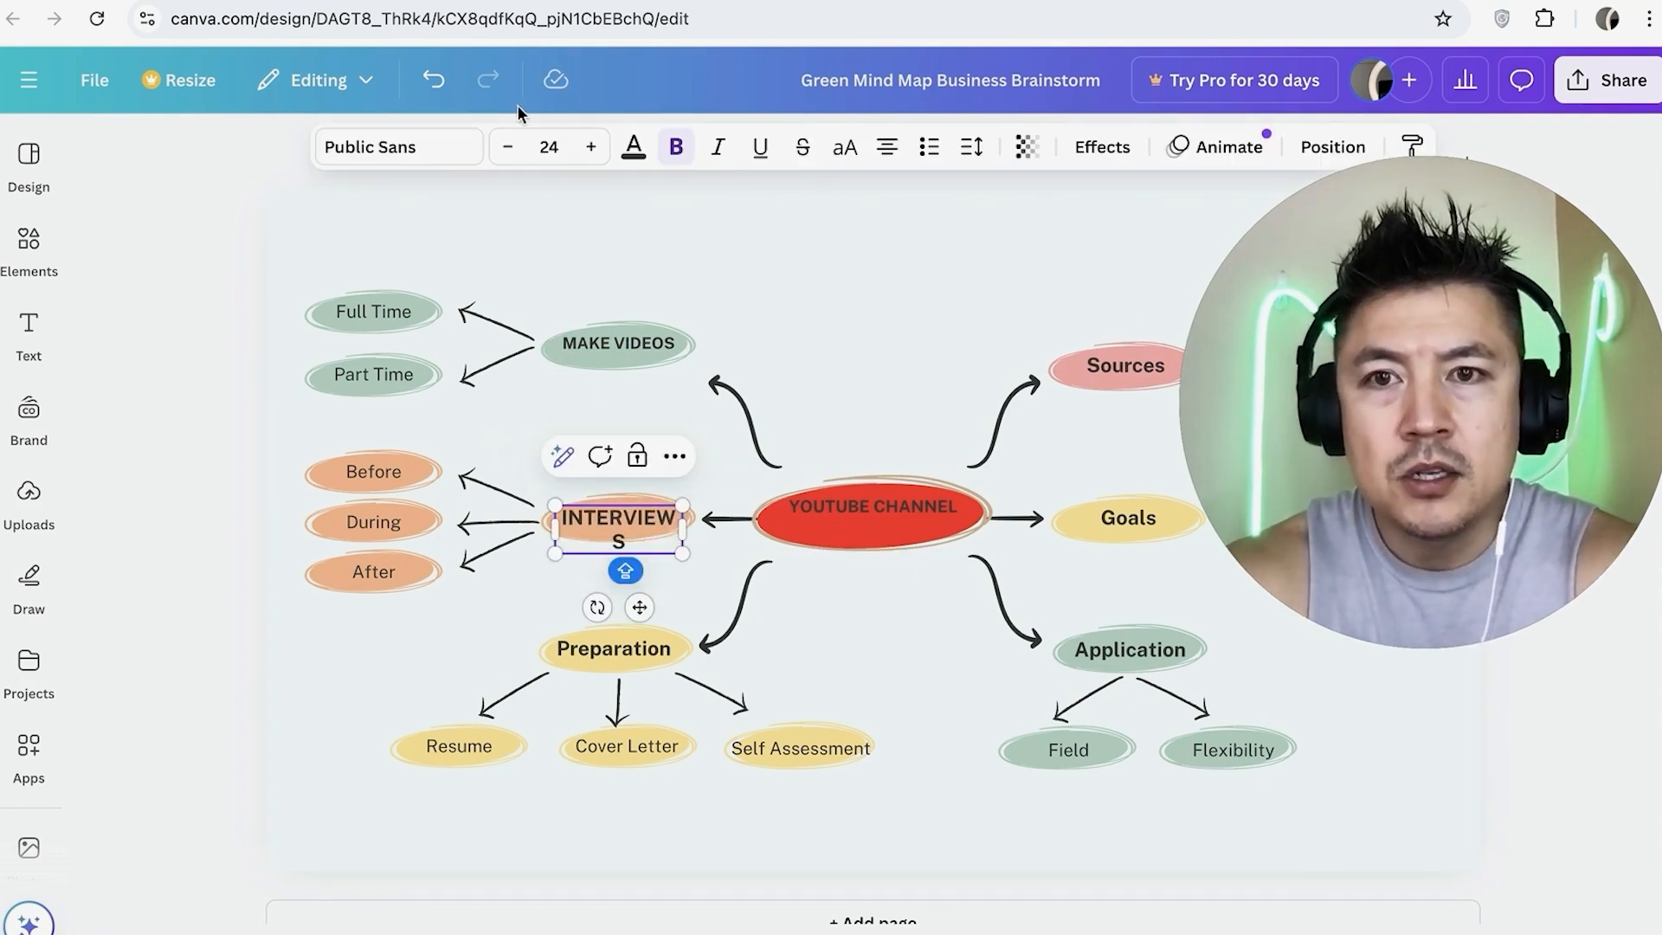
click(507, 147)
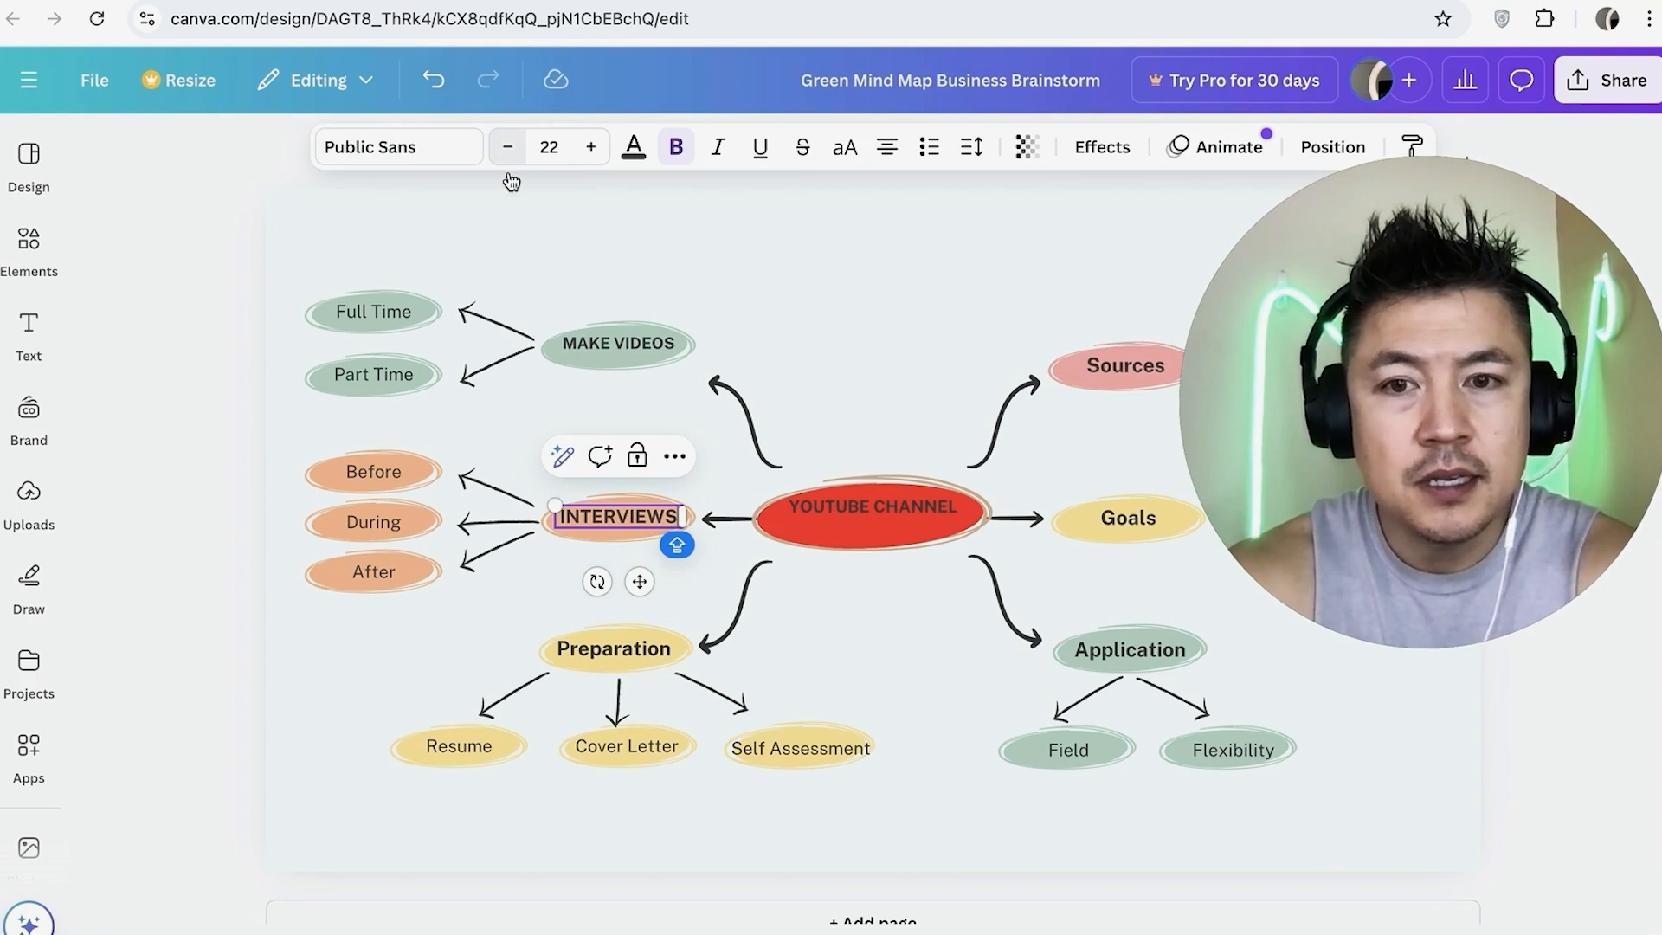
click(640, 417)
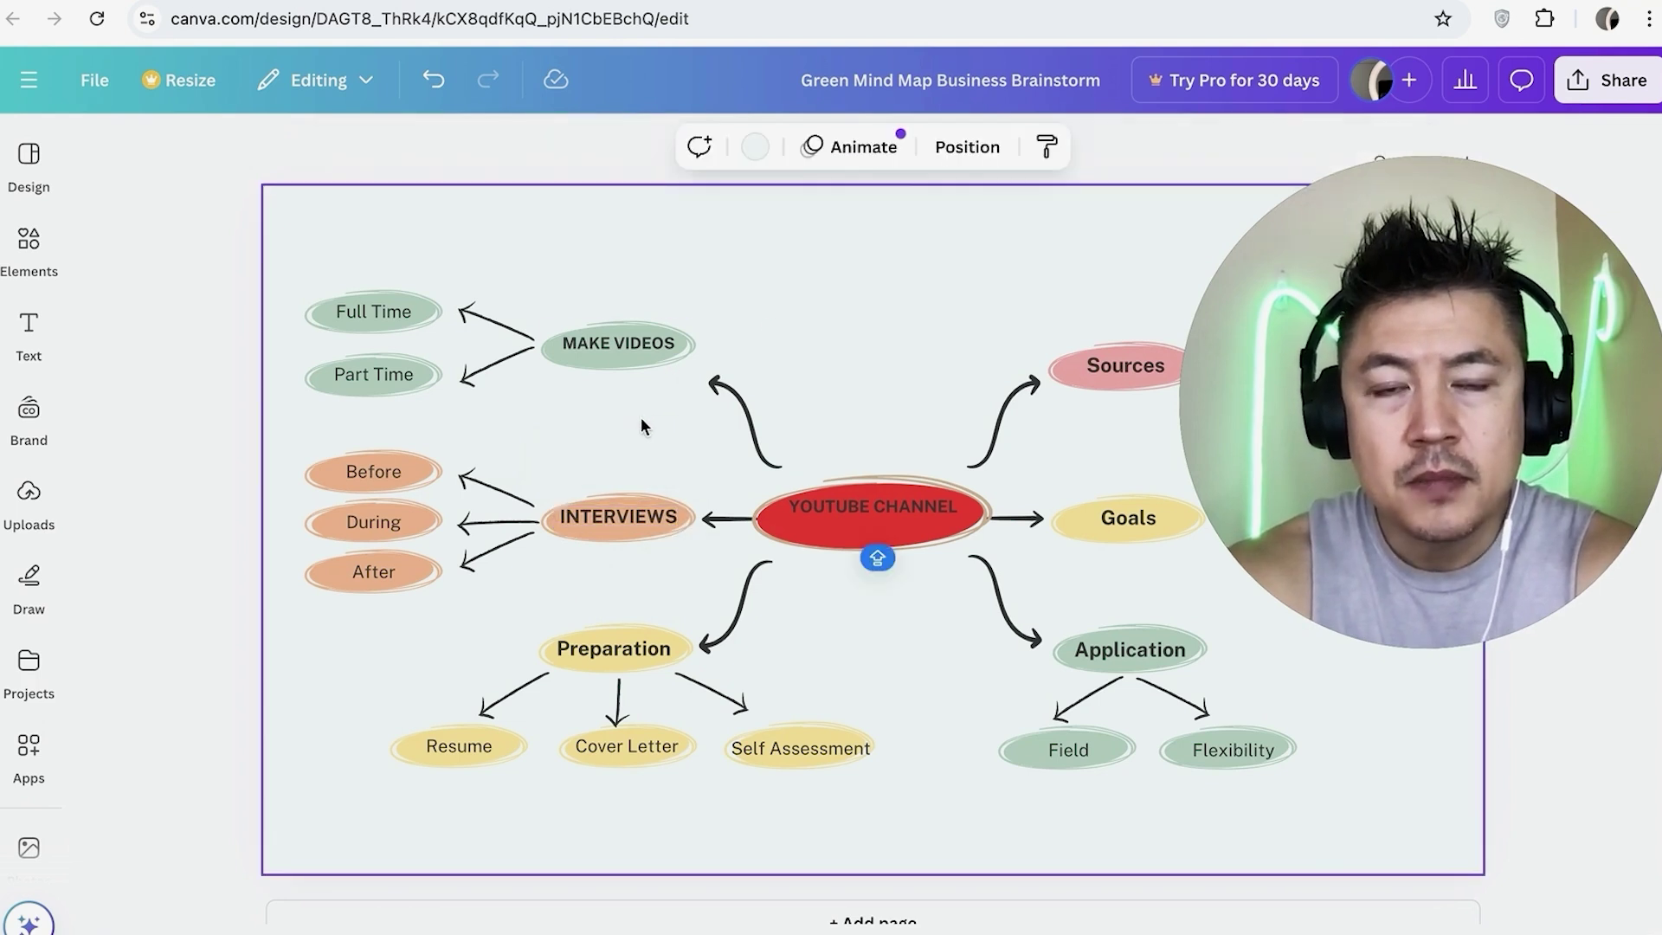
Rename Preparation to BLOGGING, Full Time to TUTORIALS and Part Time to ENTERTAINMENT, fitting one line
click(630, 654)
text(BLOGGIN)
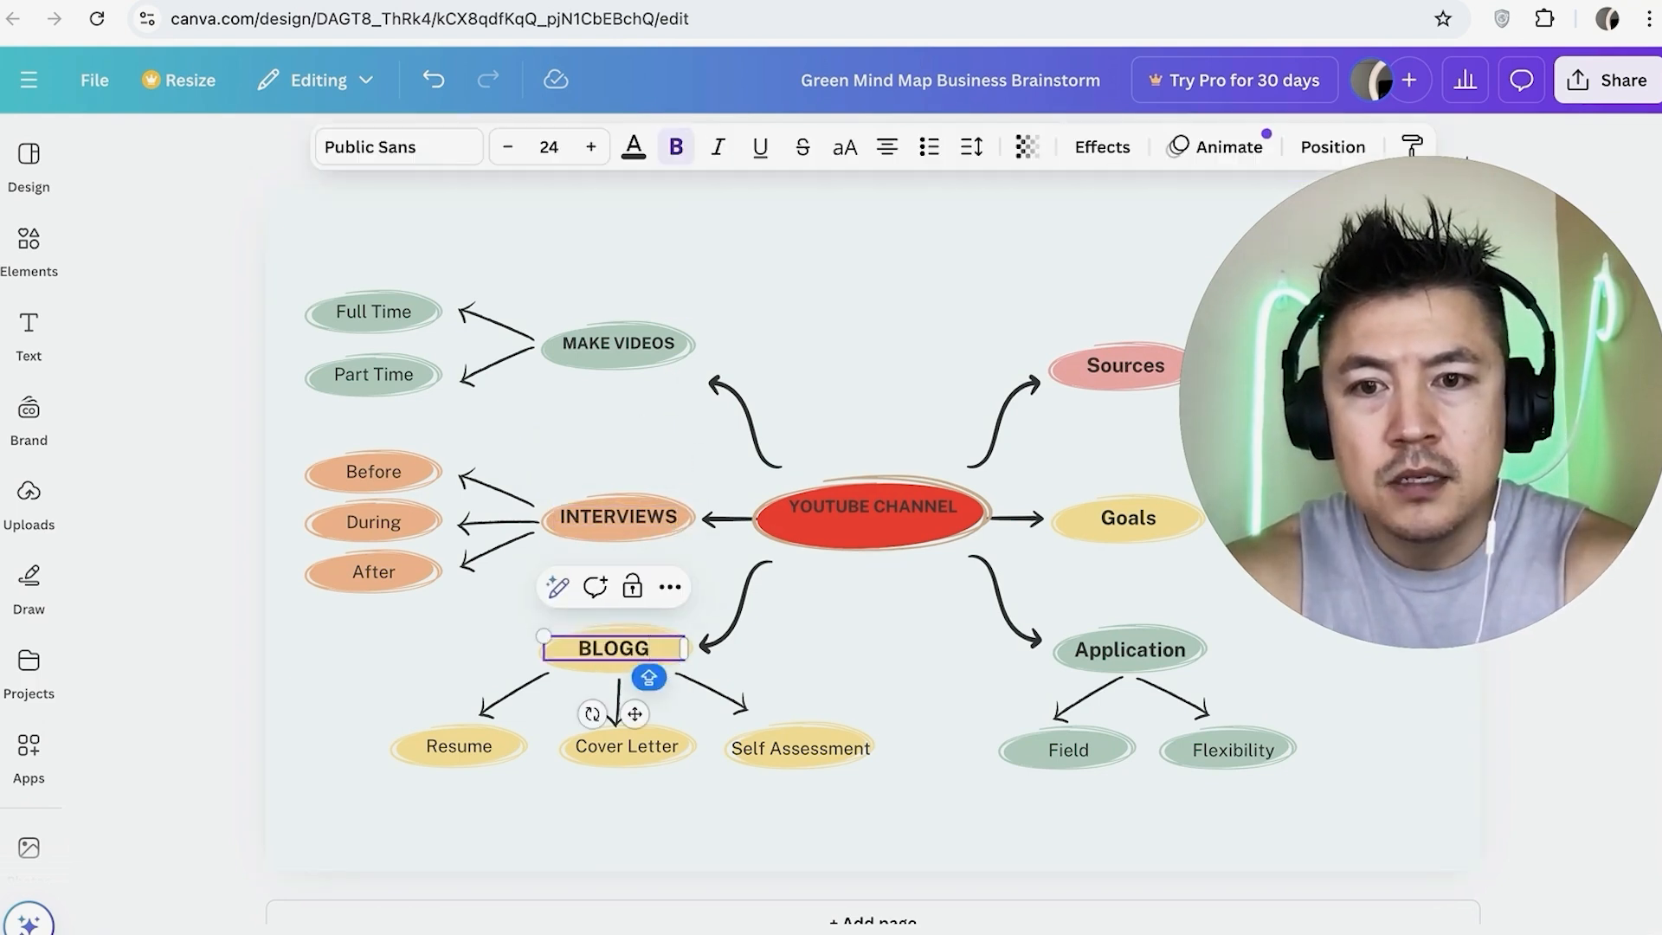
text(G)
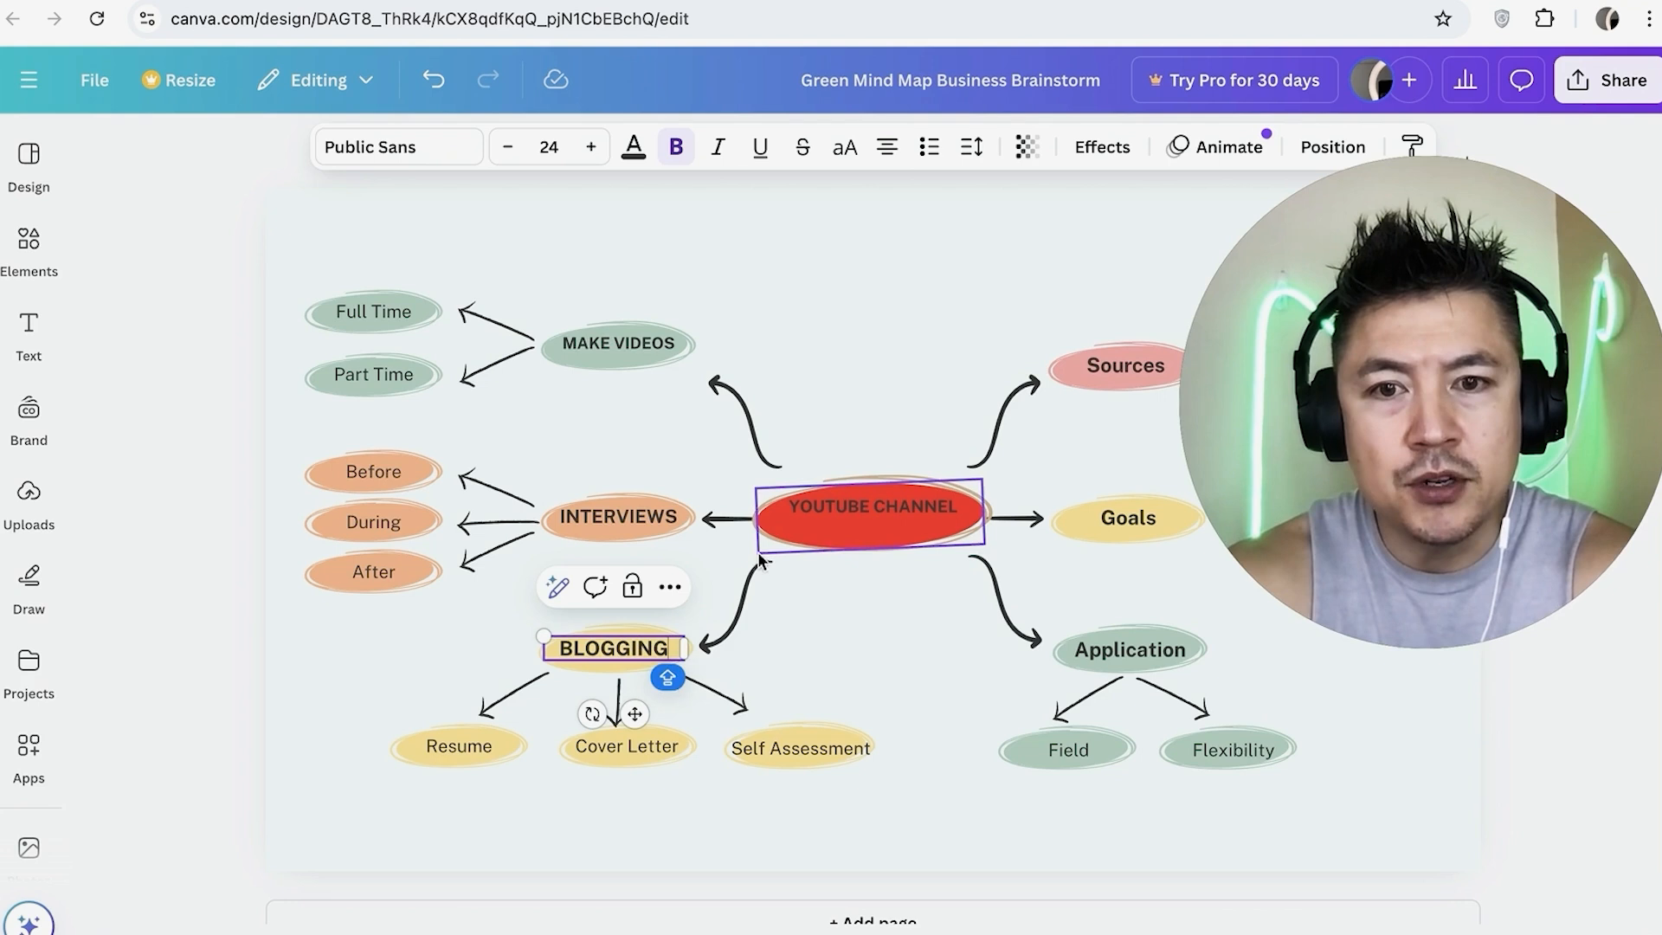
click(727, 562)
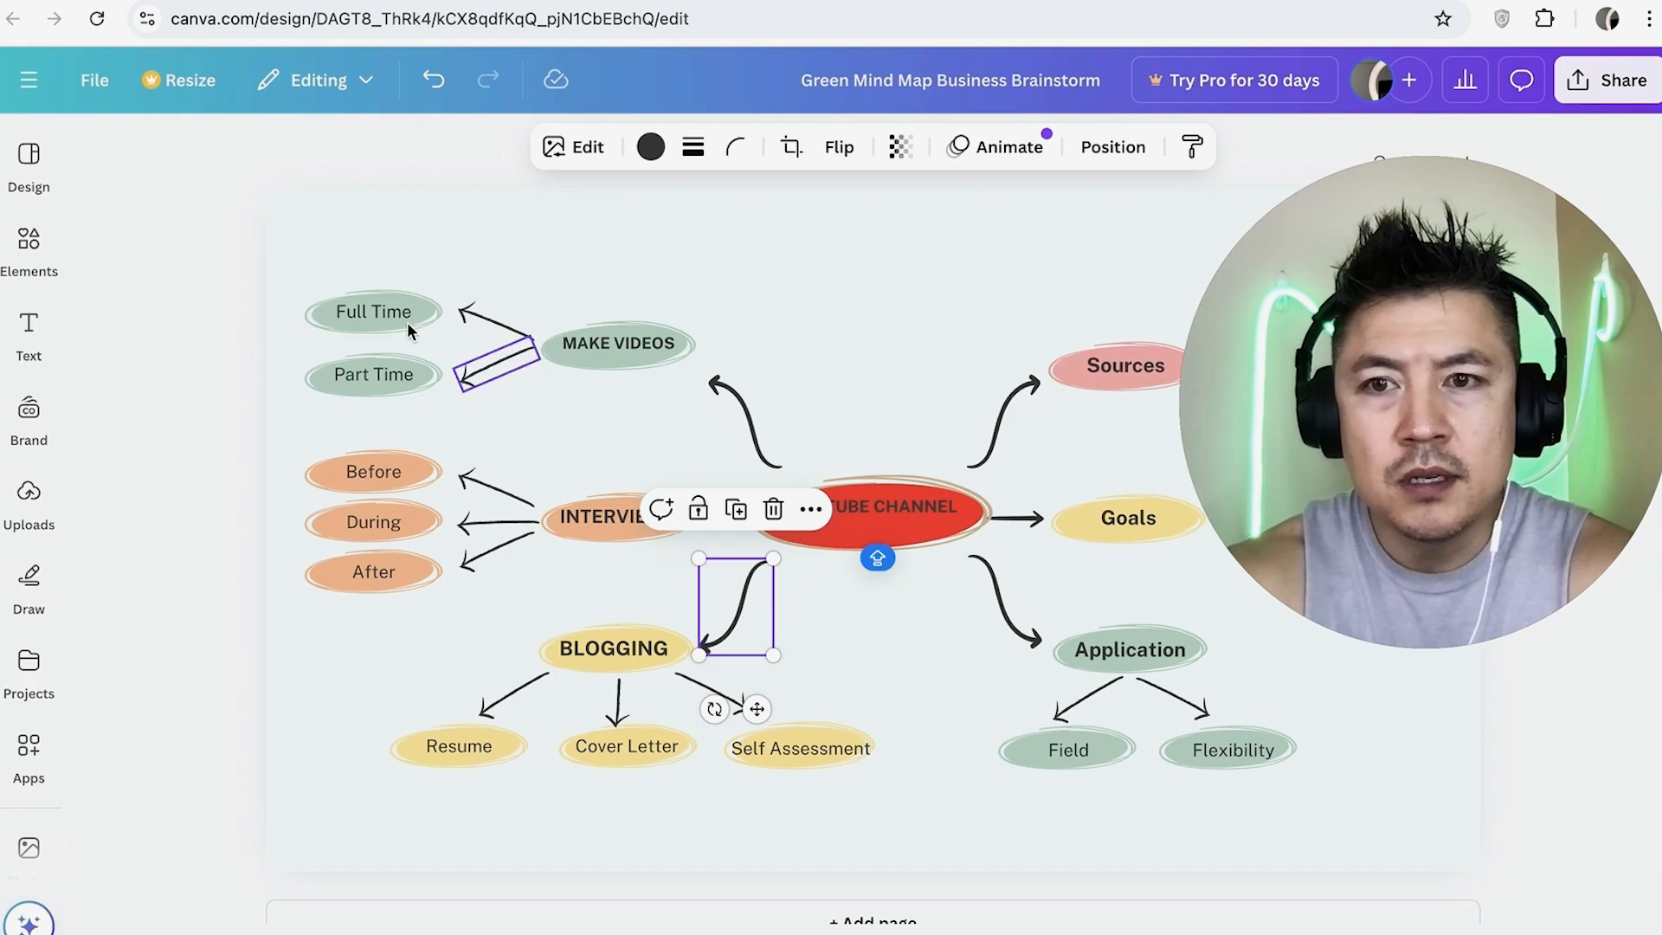
double_click(371, 312)
text(TUTORIALS)
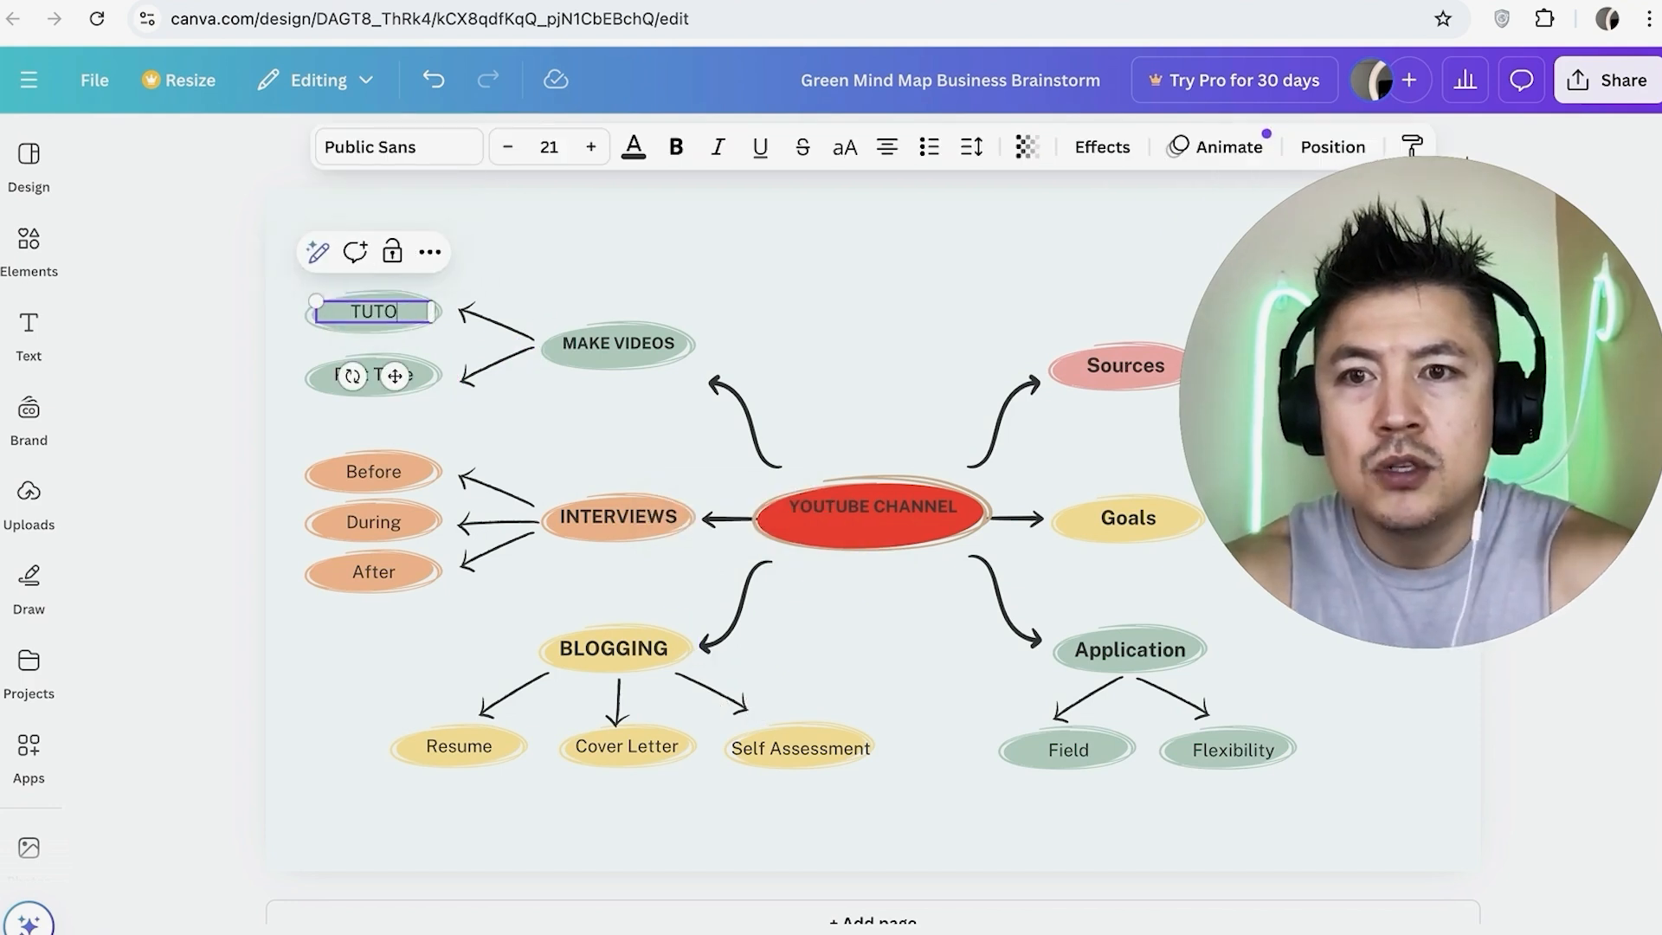
click(442, 430)
double_click(380, 384)
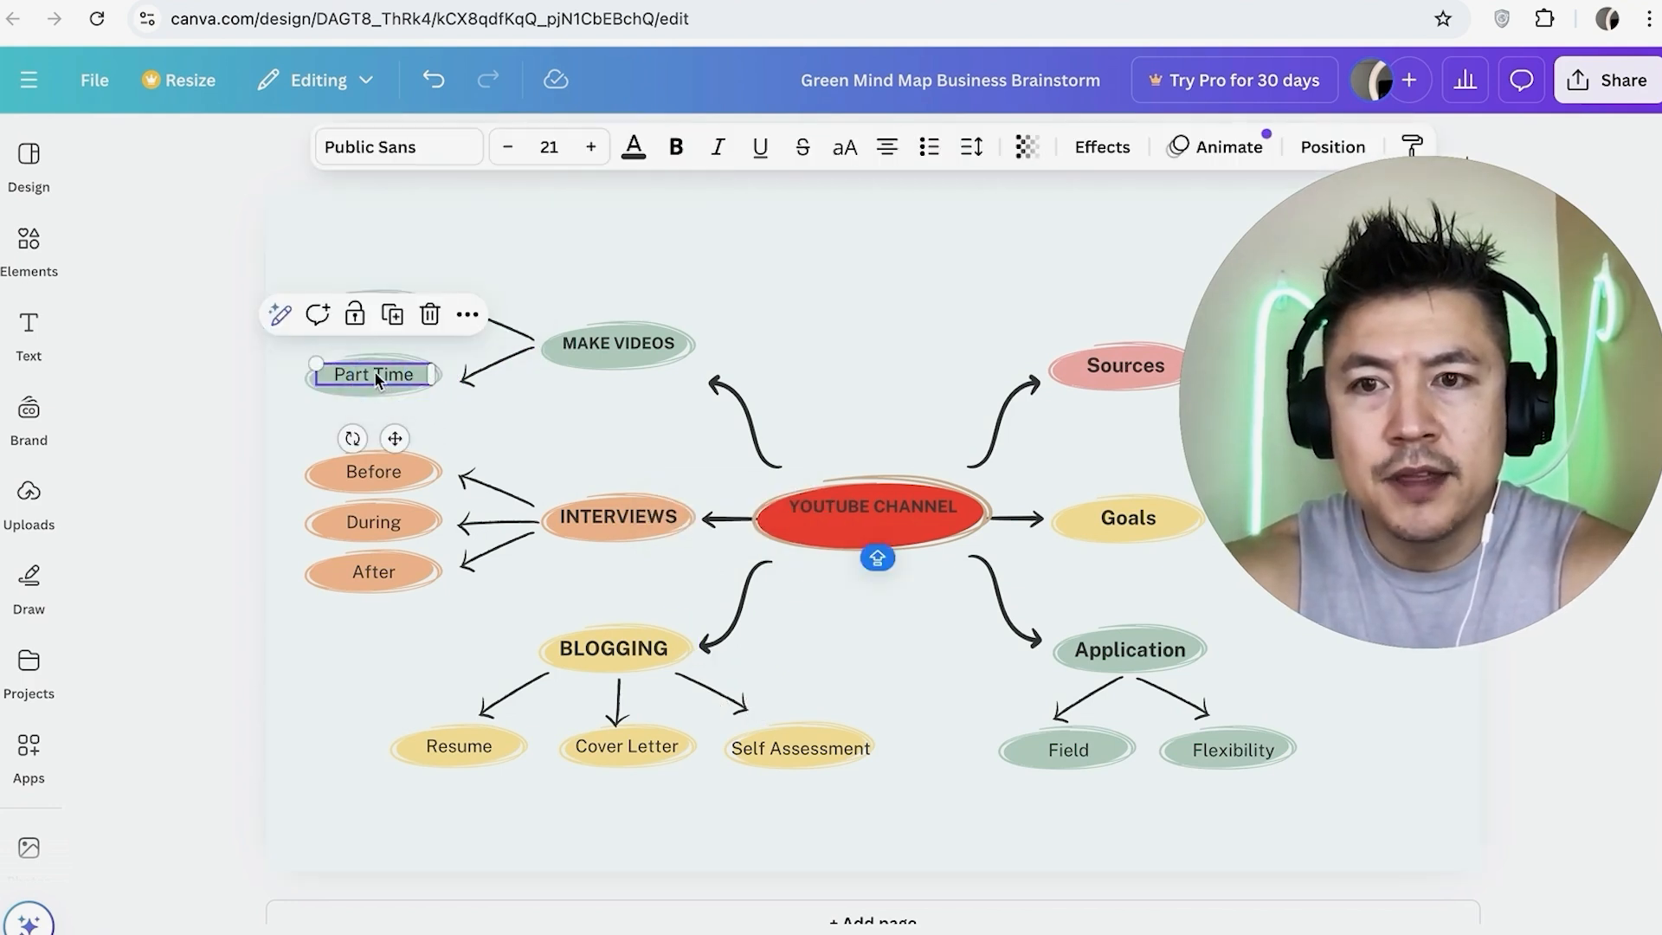
double_click(376, 374)
text(ENTERTAINMENT)
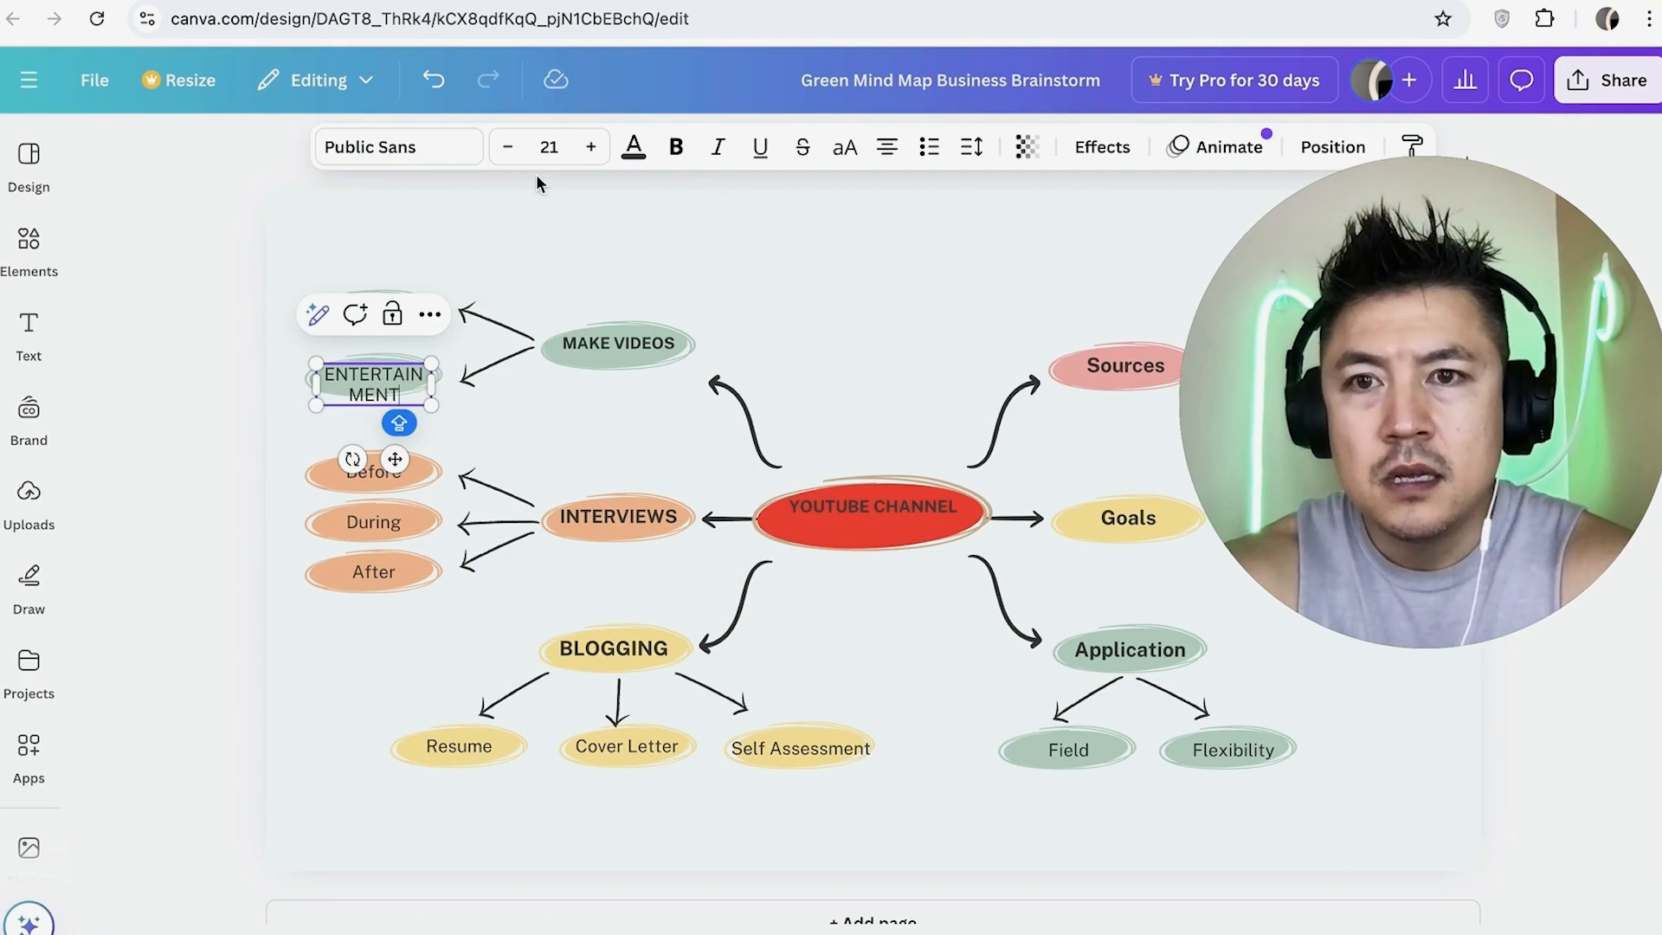
click(511, 147)
click(540, 288)
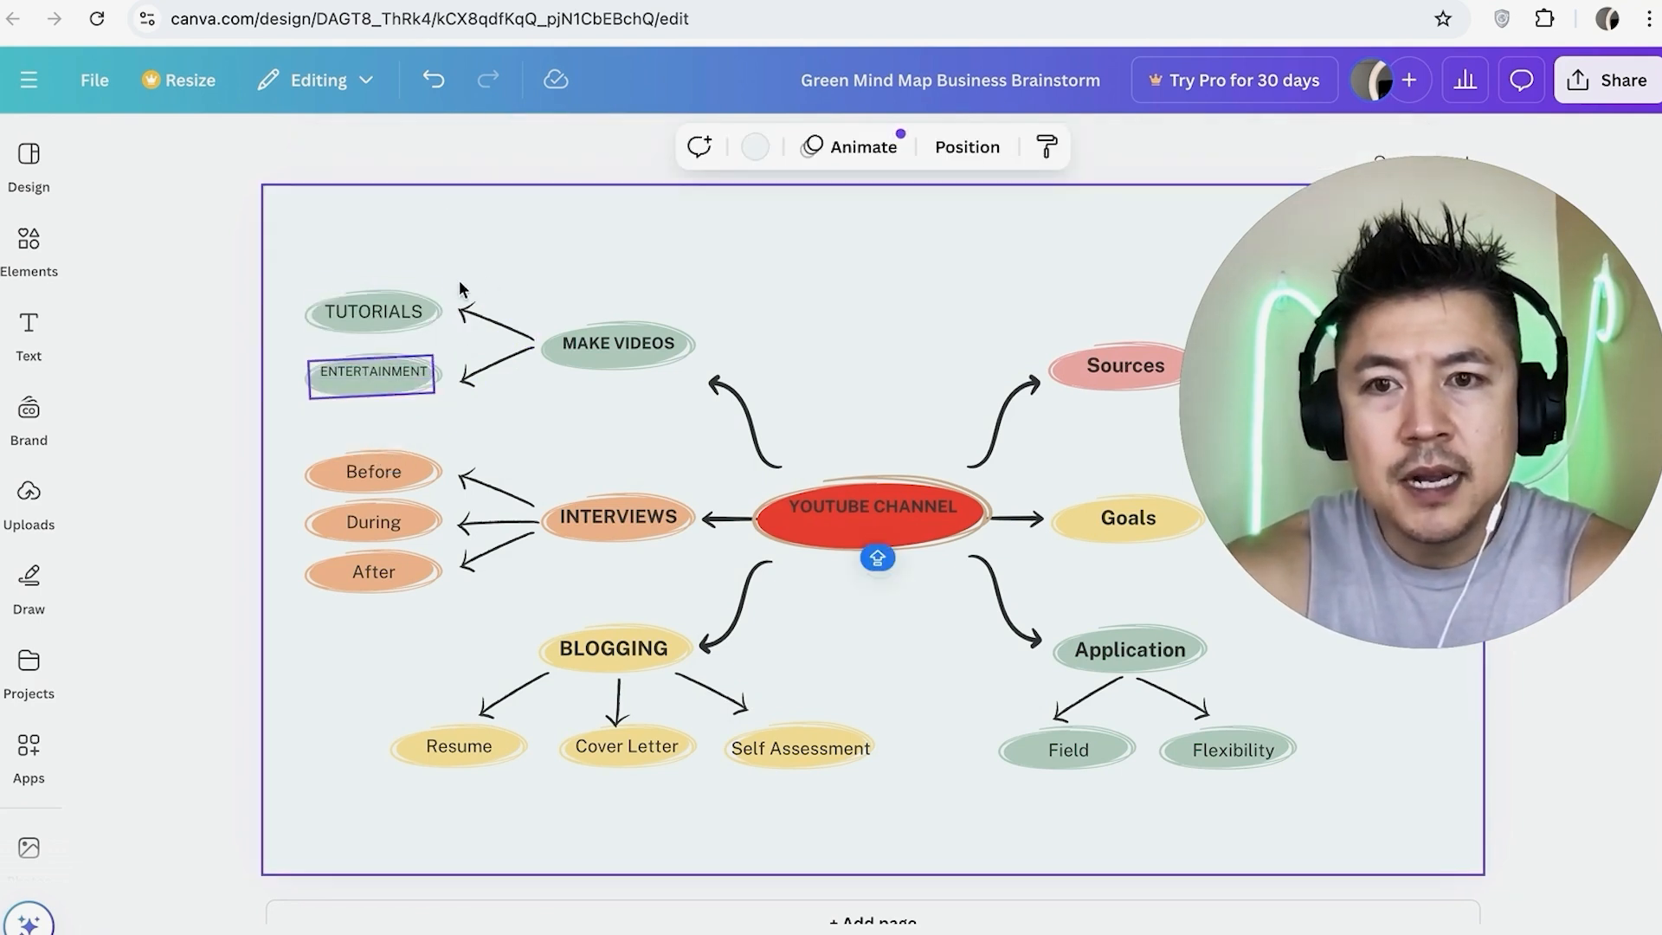
Duplicate the TUTORIALS arrow and bubble and position the copies above TUTORIALS under MAKE VIDEOS
click(487, 329)
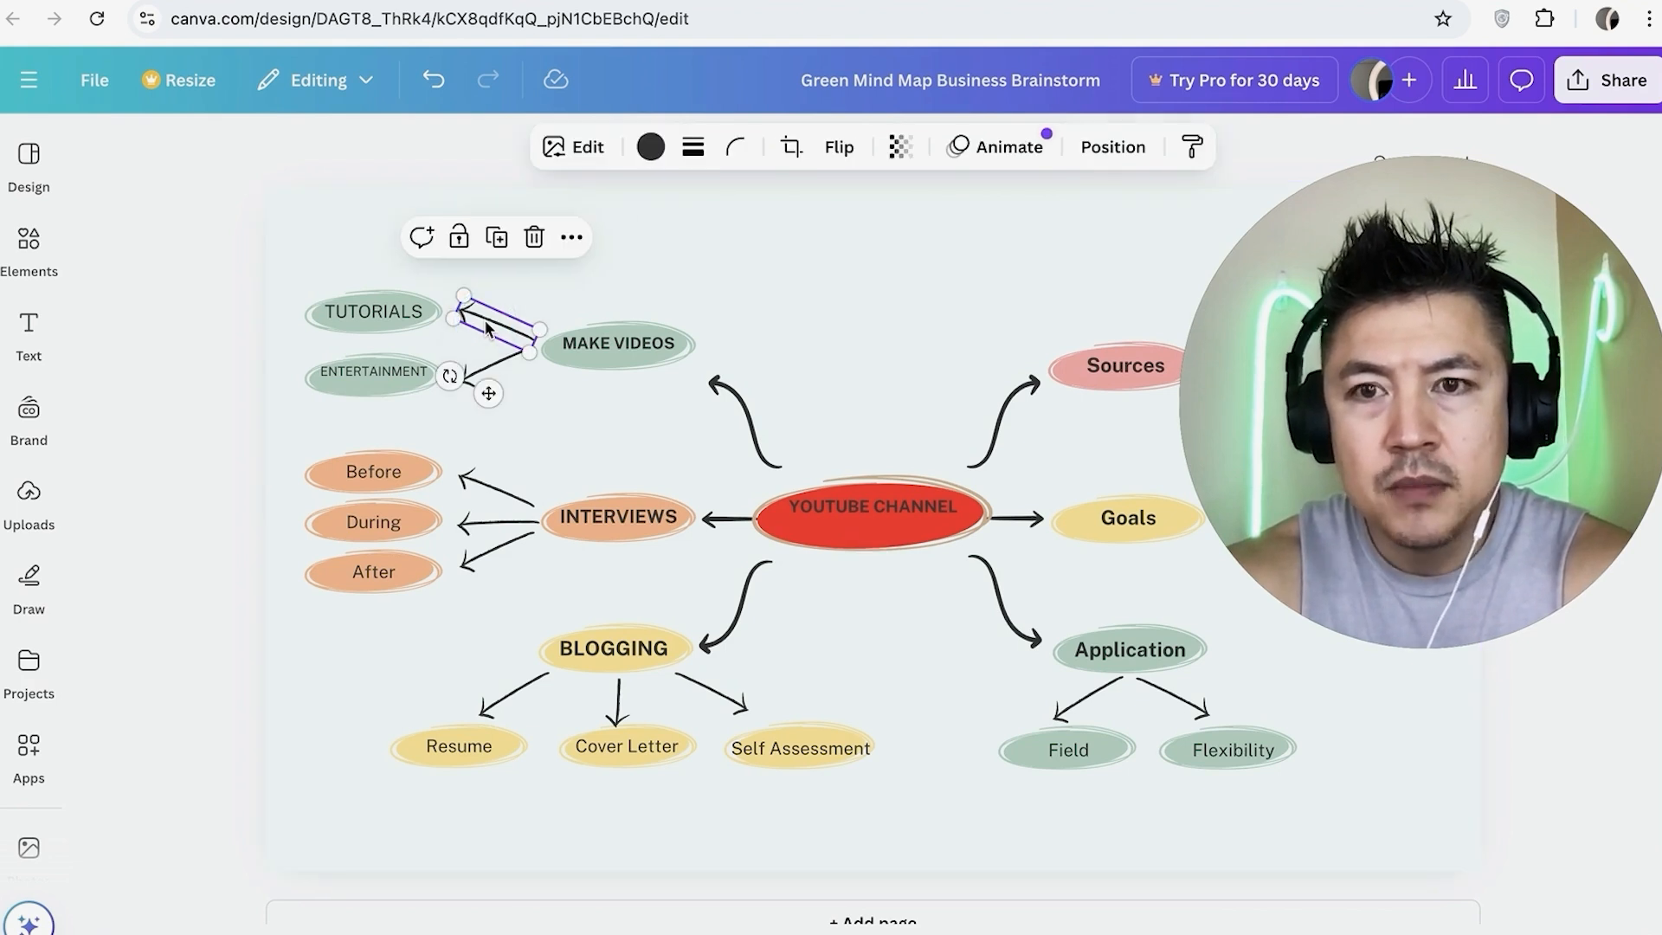
click(499, 243)
drag(502, 327, 548, 291)
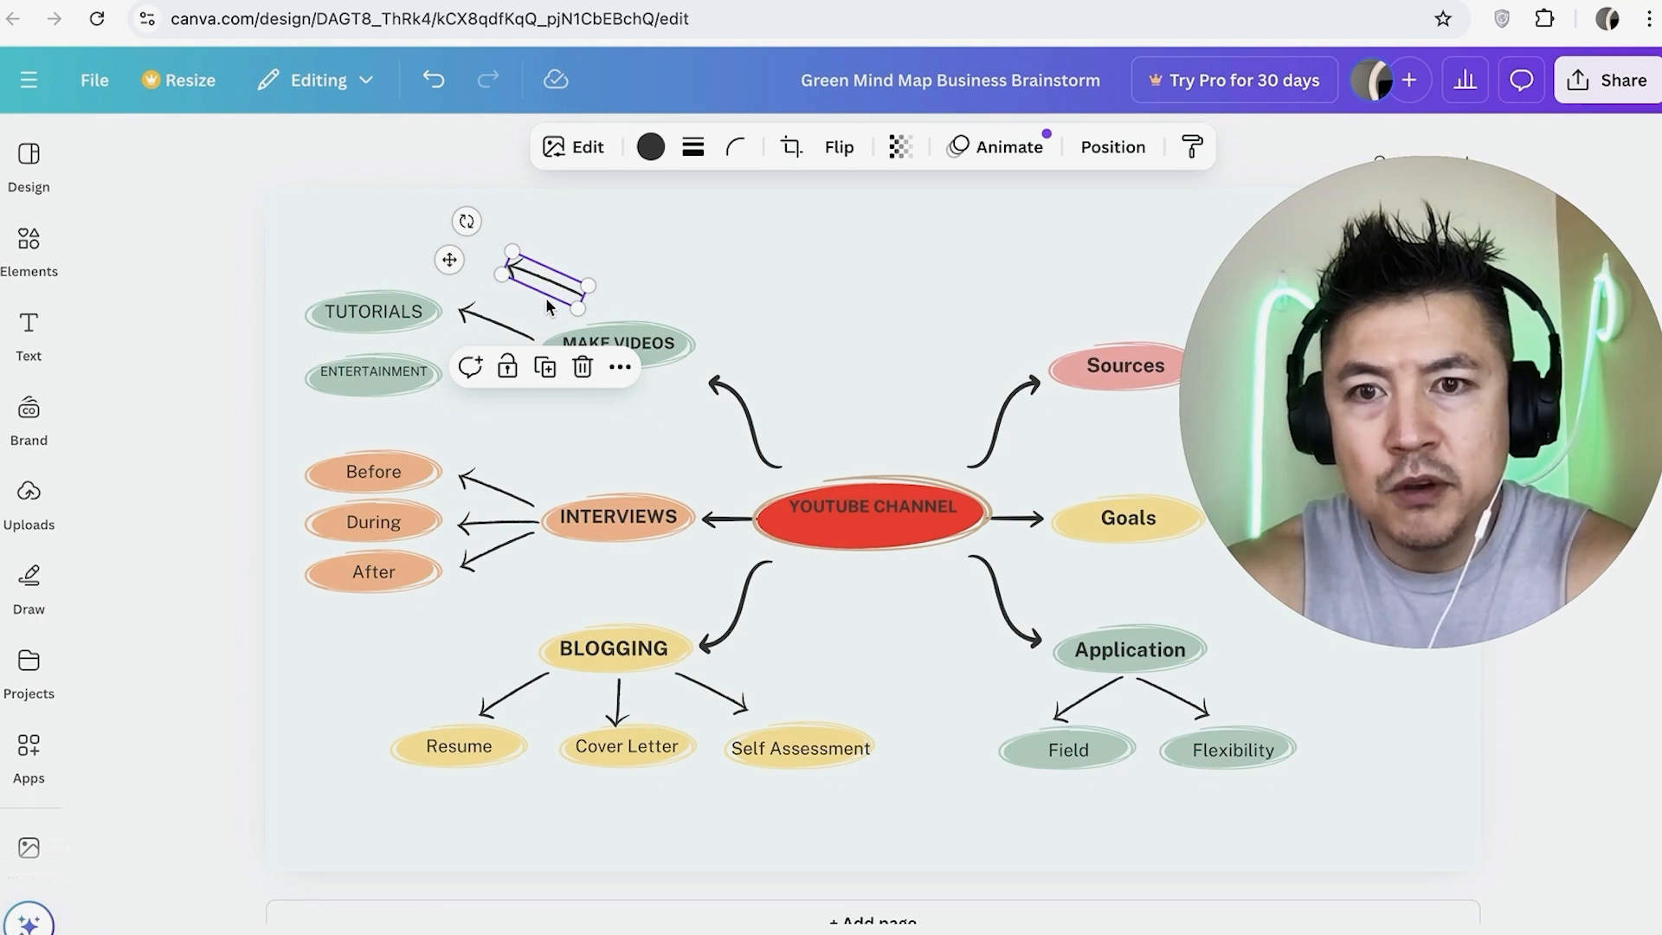
click(653, 270)
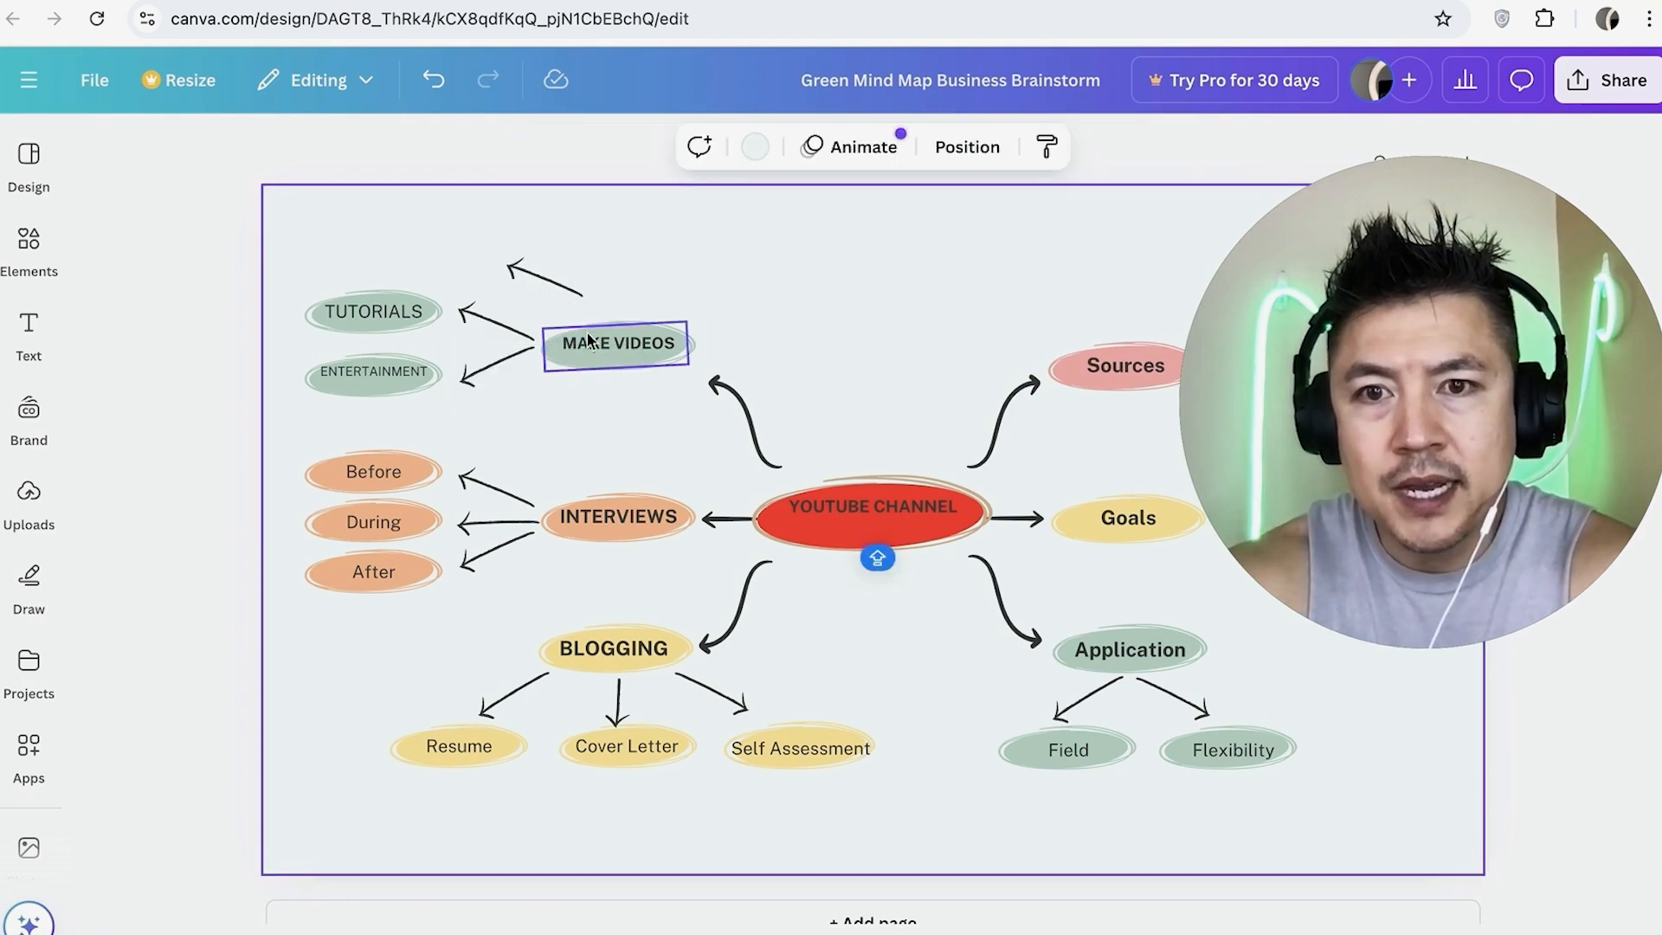
click(556, 281)
drag(466, 222, 493, 197)
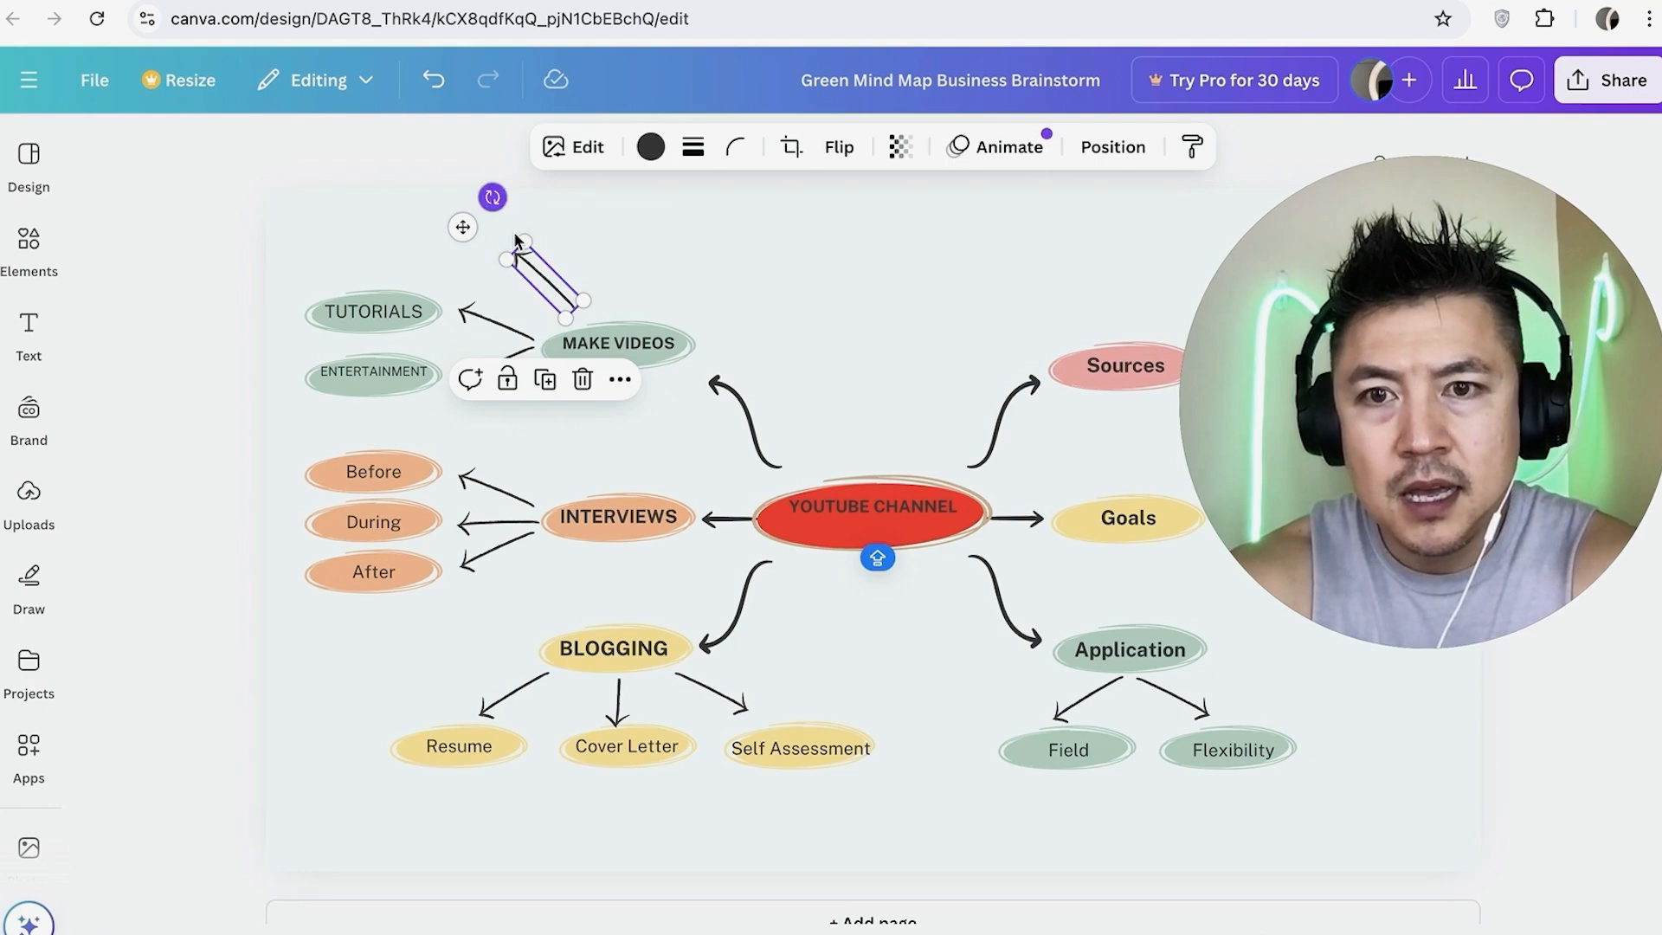
drag(542, 280, 532, 291)
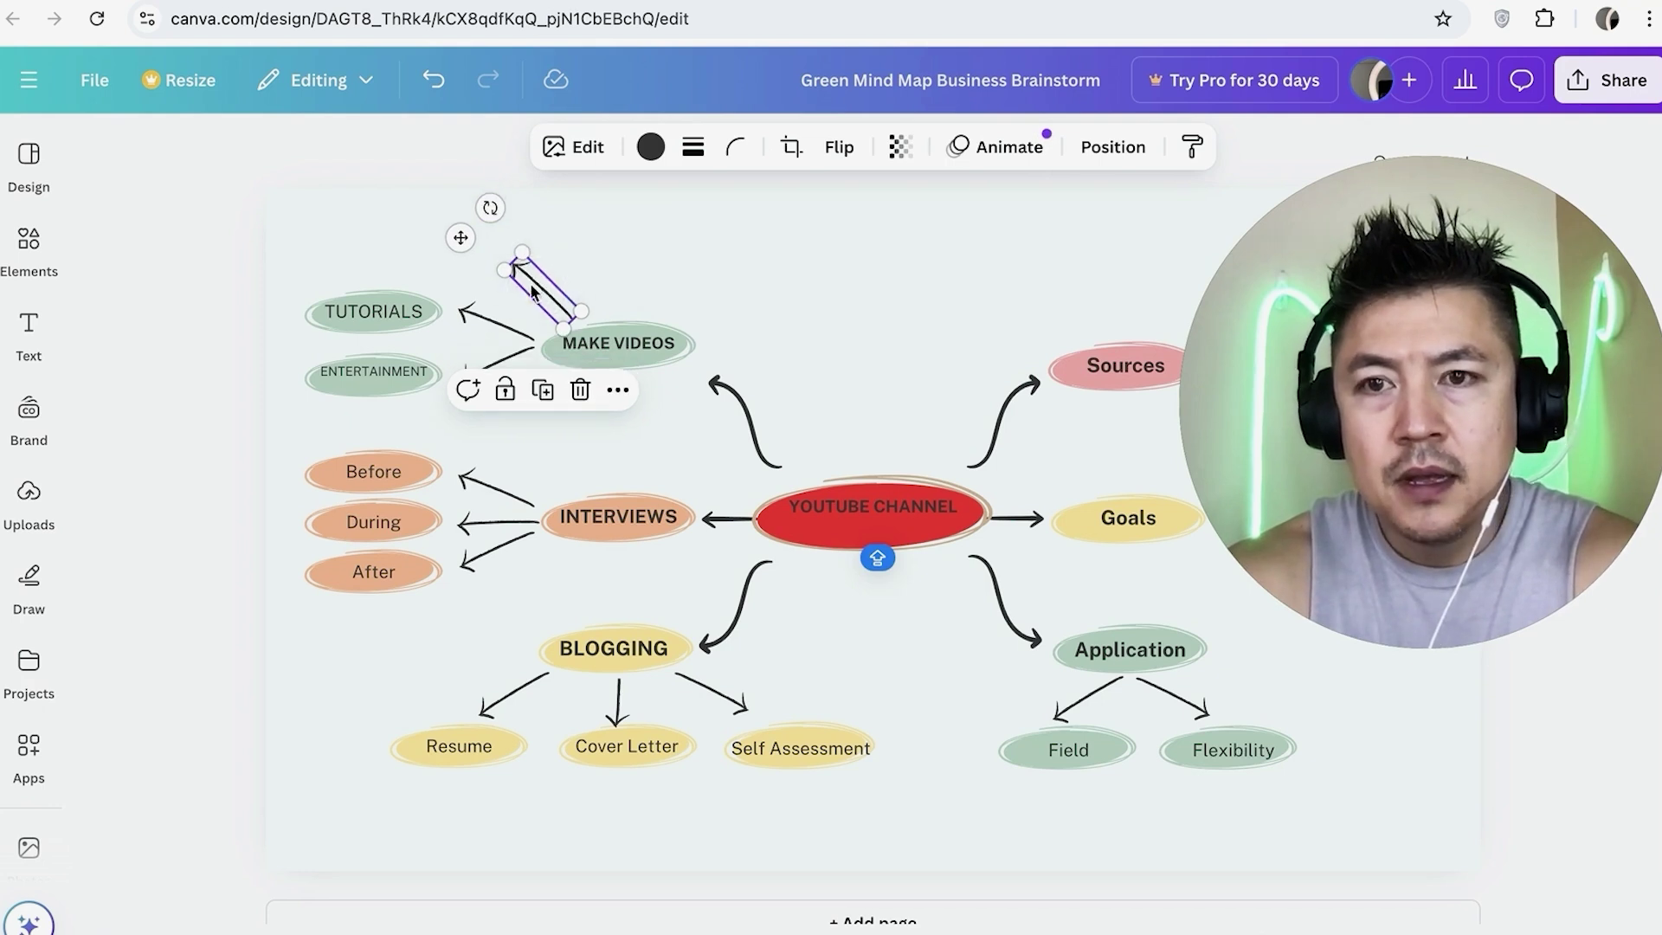
click(373, 297)
click(373, 241)
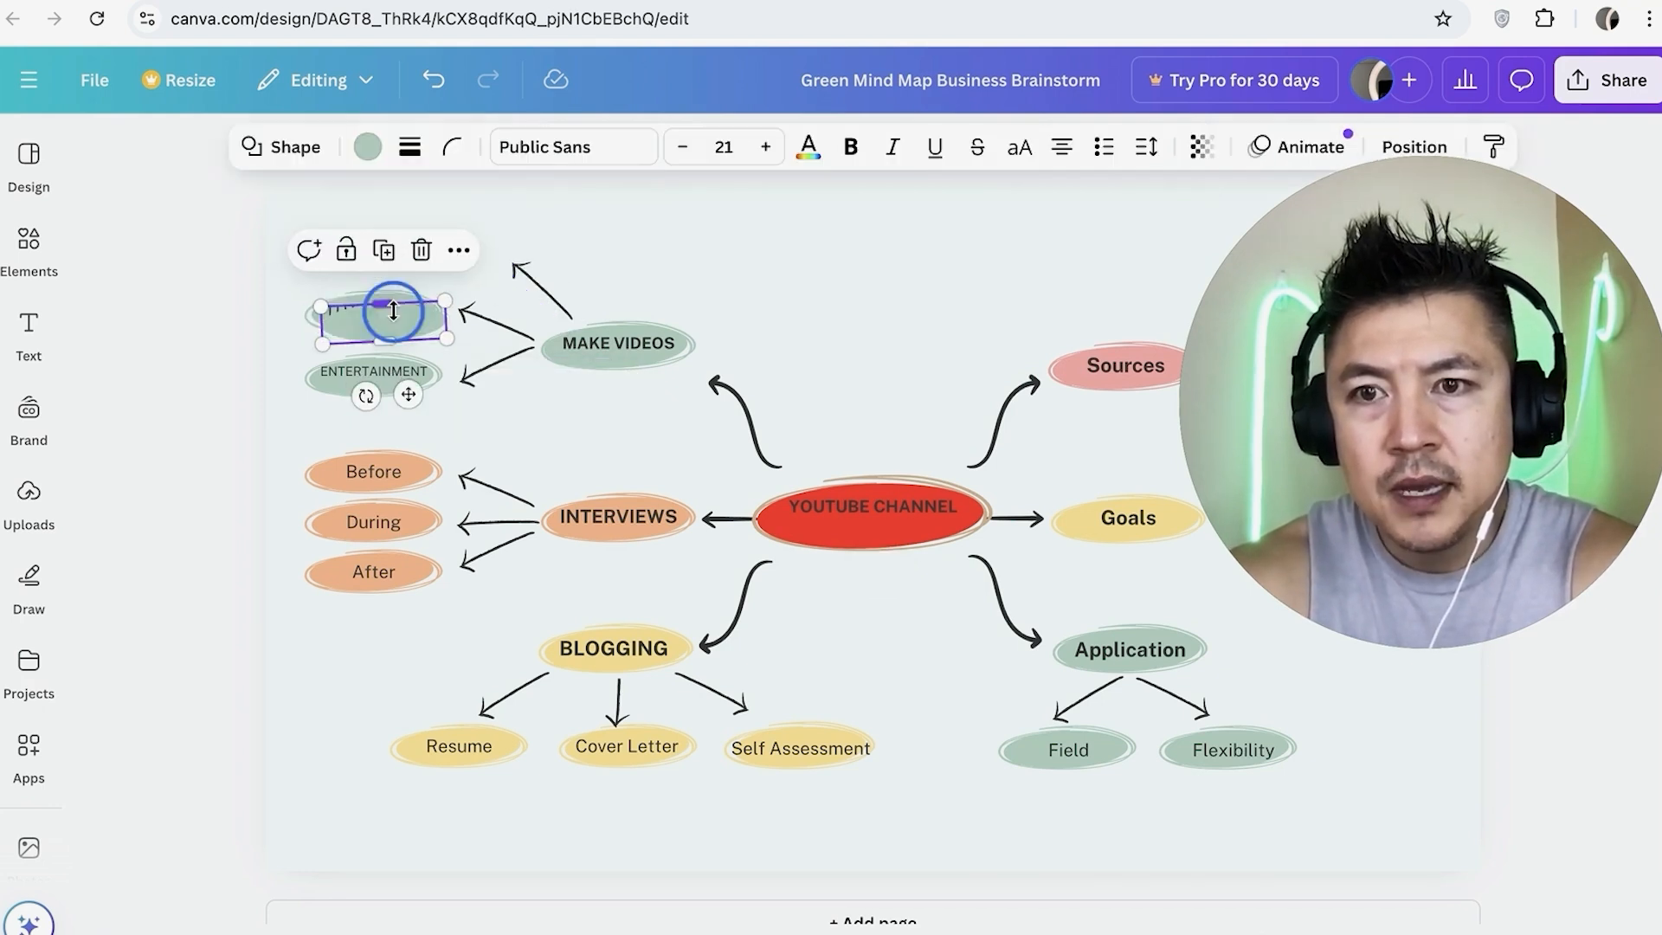
drag(390, 308, 417, 242)
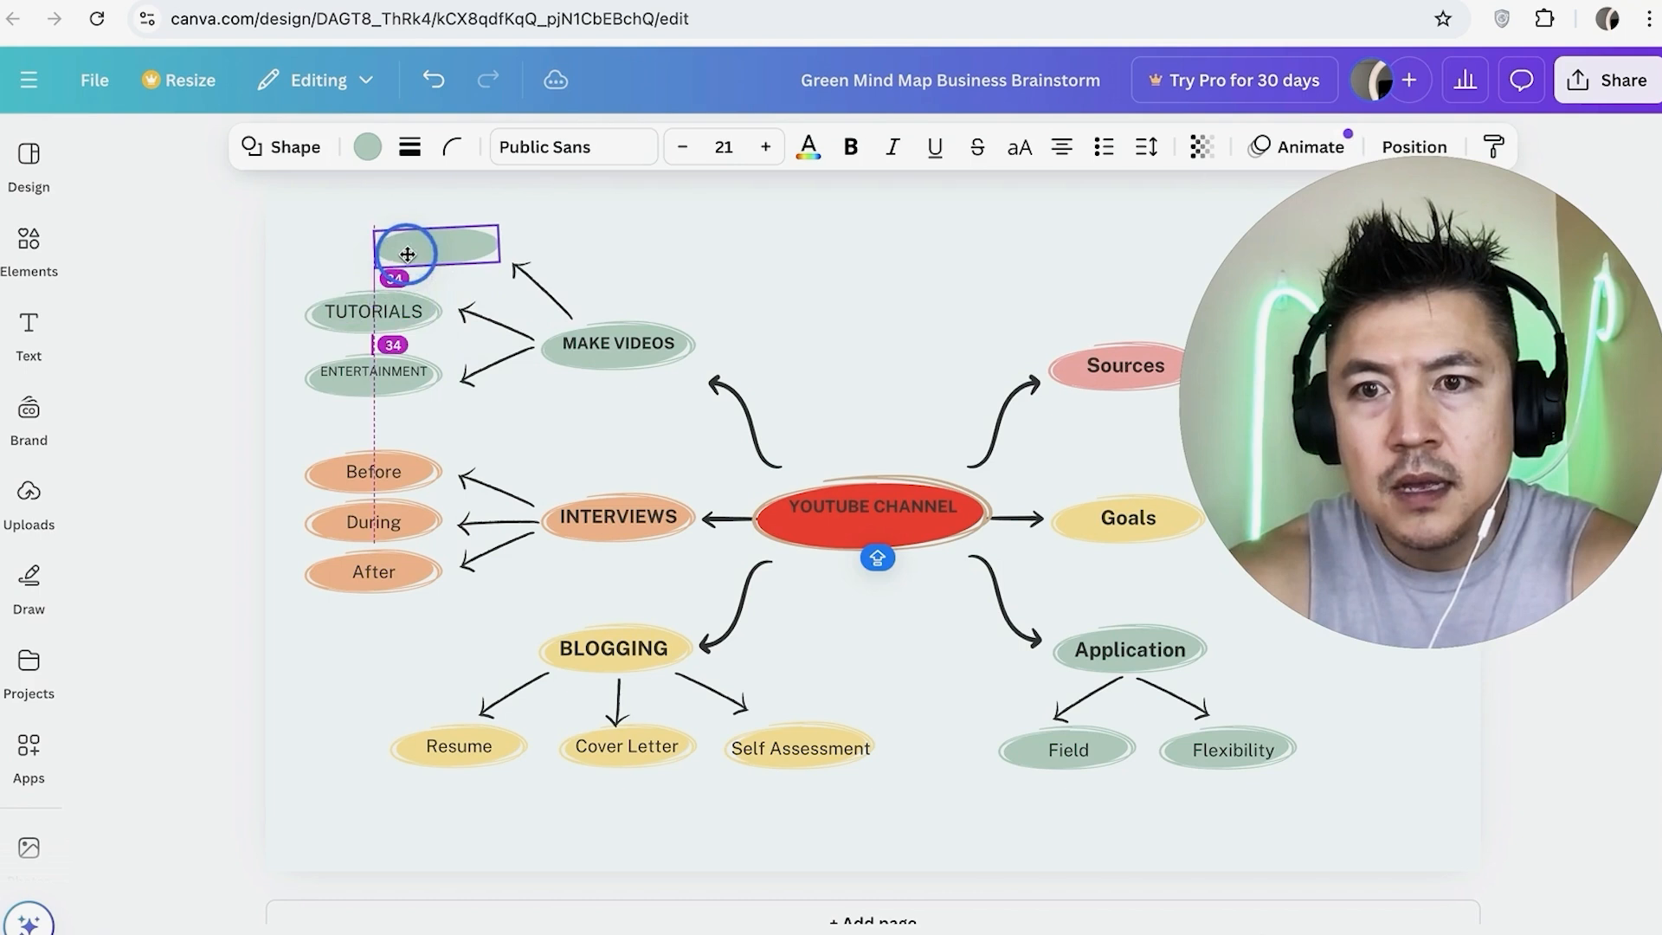
Copy the TUTORIALS text onto the empty top oval and rename it NEWS VIDEOS
click(267, 327)
double_click(359, 313)
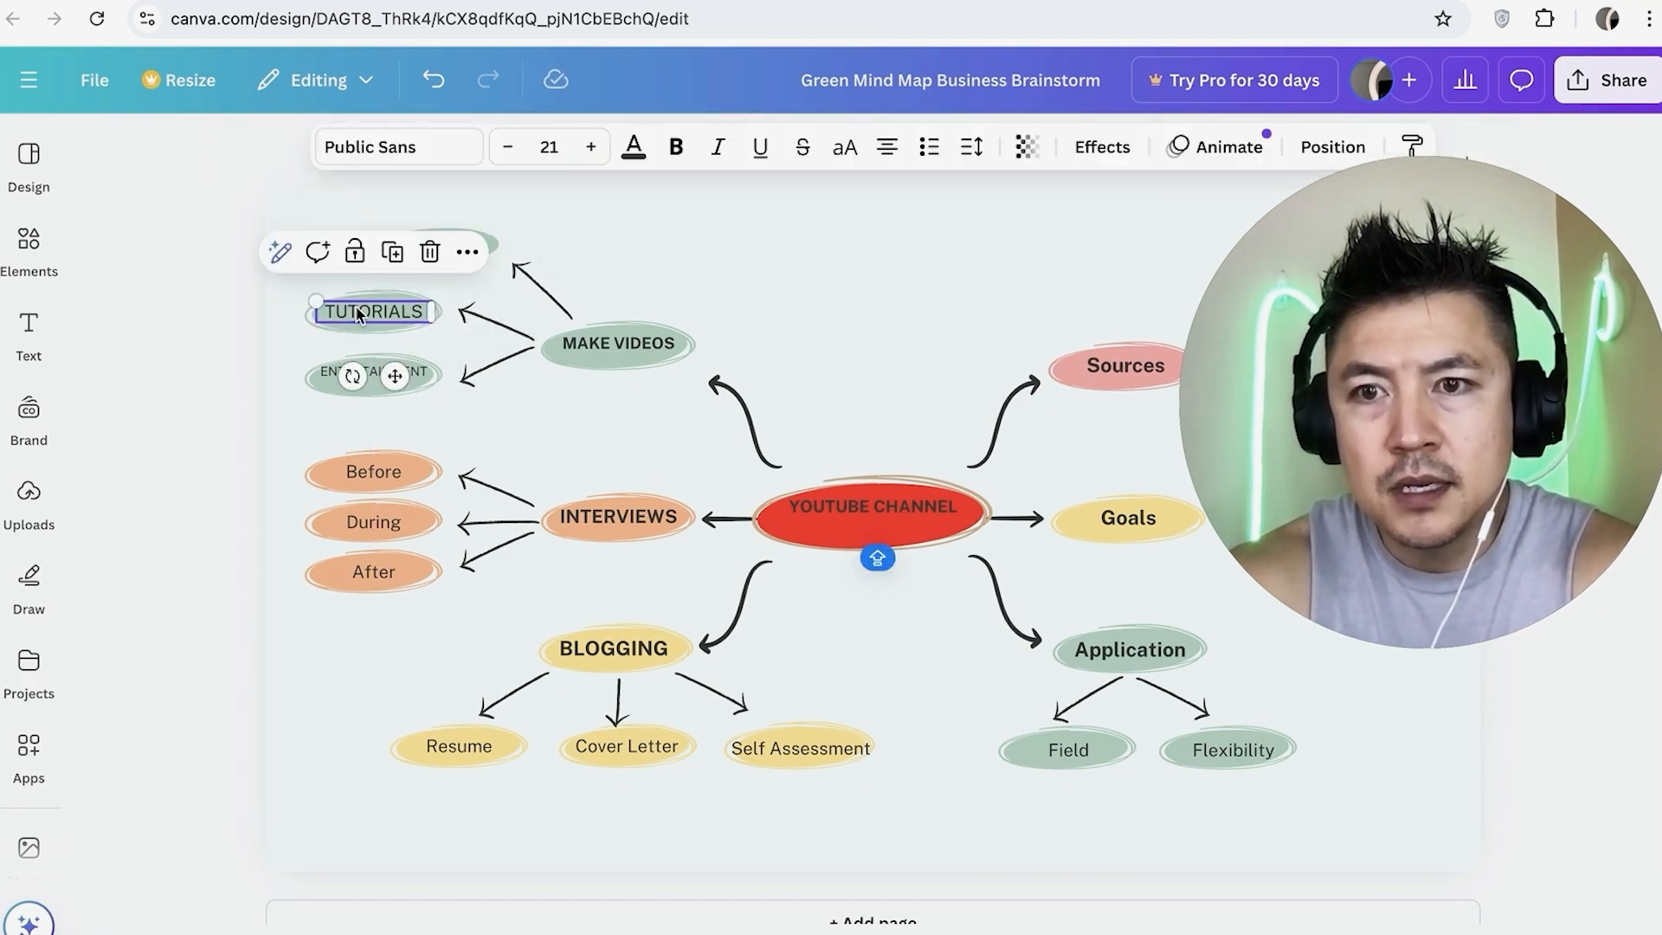
key(ctrl+c)
click(453, 243)
key(ctrl+v)
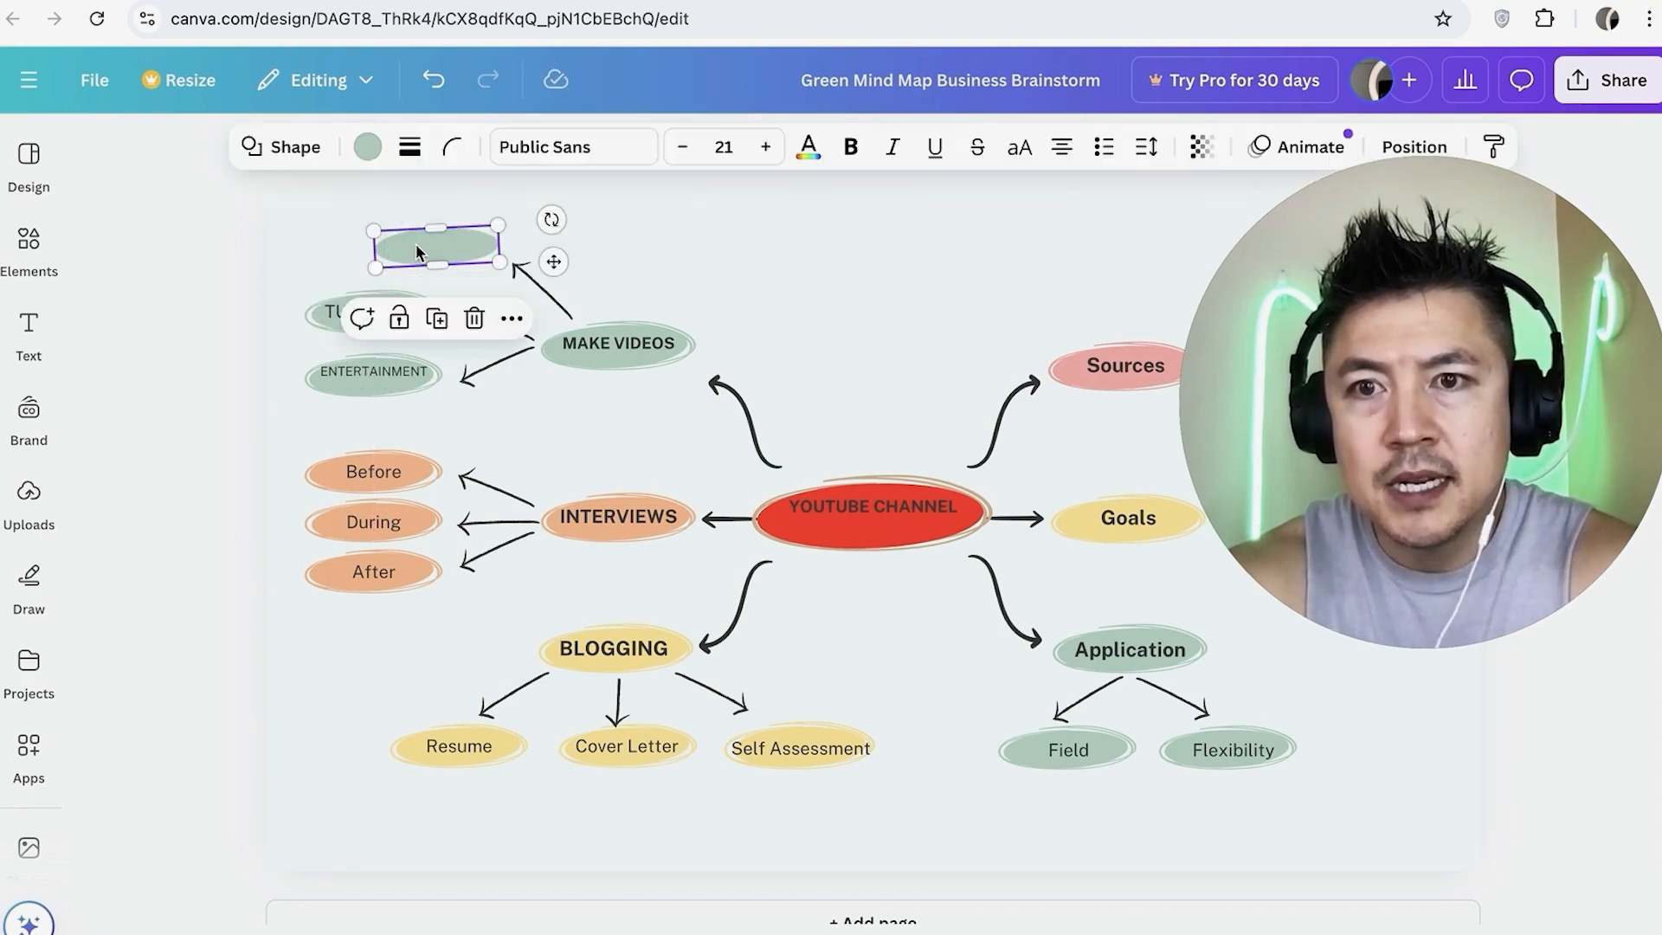
mouse_move(415, 246)
mouse_down()
mouse_move(323, 261)
mouse_move(396, 247)
mouse_up()
click(699, 207)
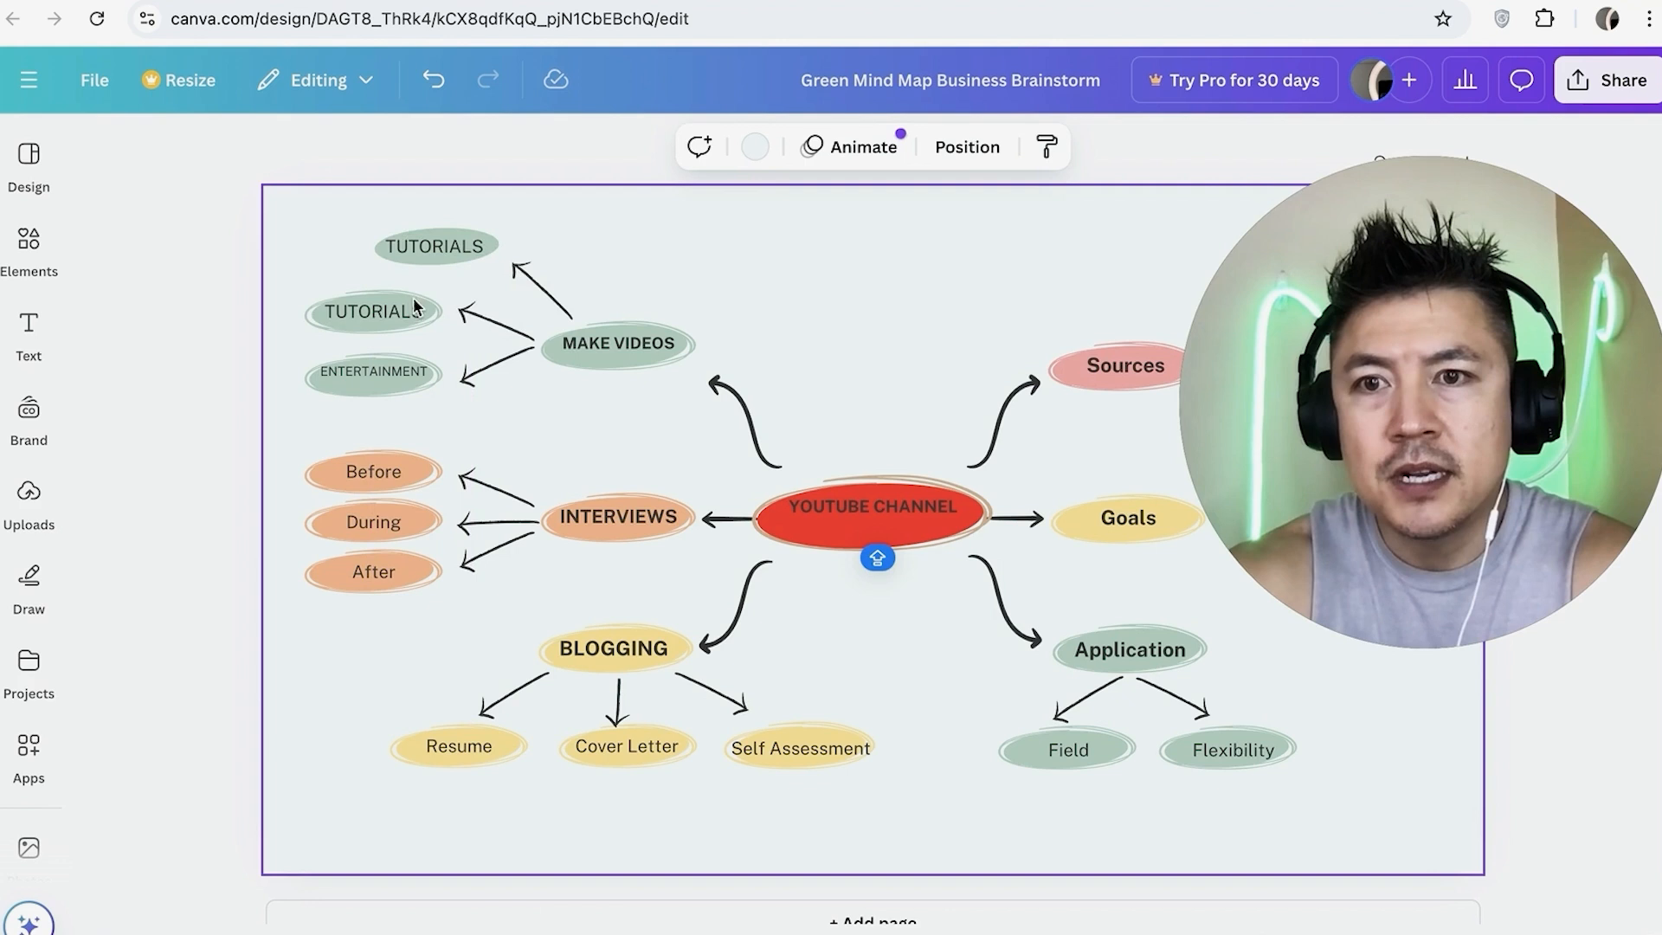
double_click(448, 250)
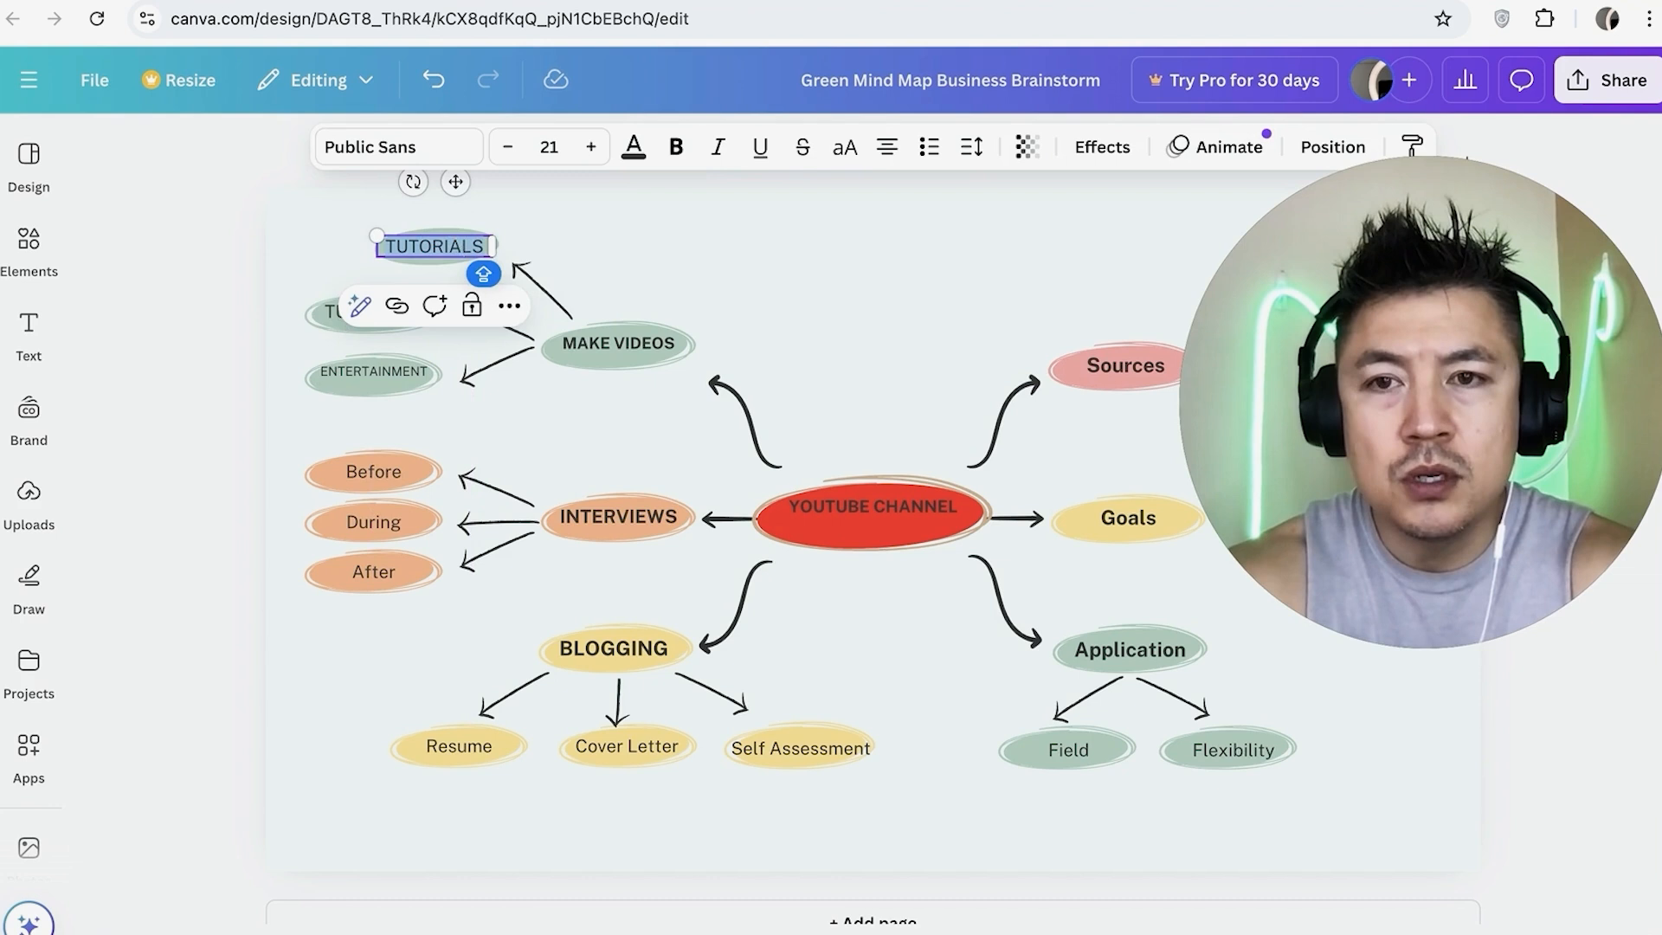
text(NEWS VIDEOS)
click(536, 238)
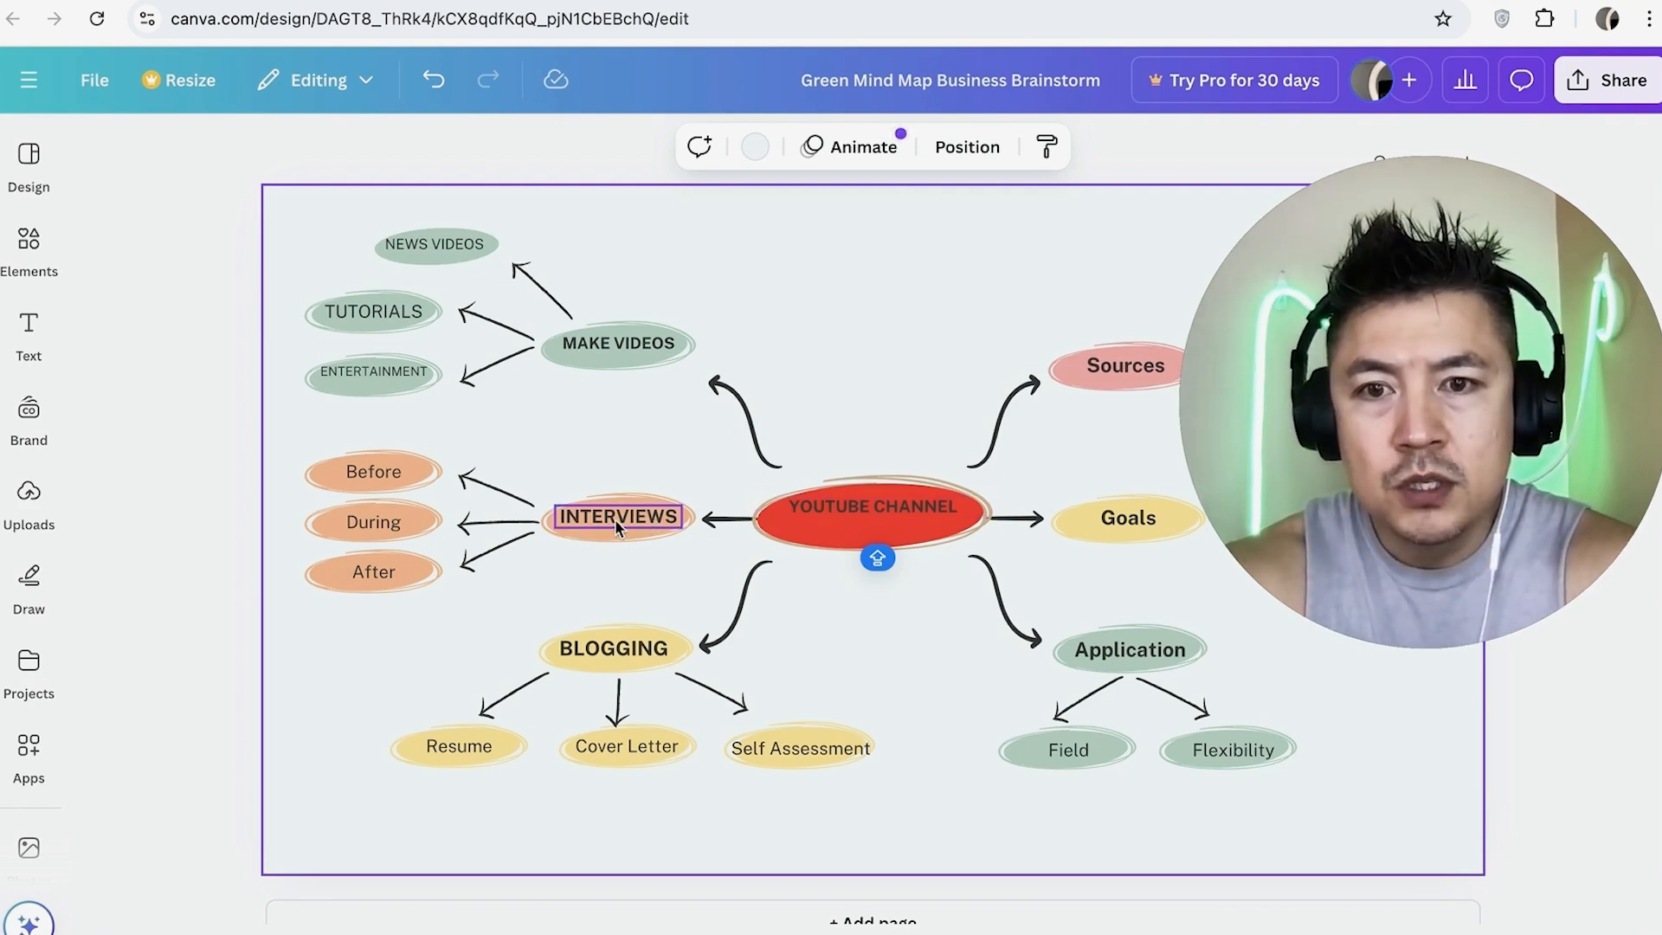
Rename Before to PODCAST and During to YT CHANNELS, shrinking YT CHANNELS to one line
click(386, 474)
double_click(386, 474)
text(PODCAST)
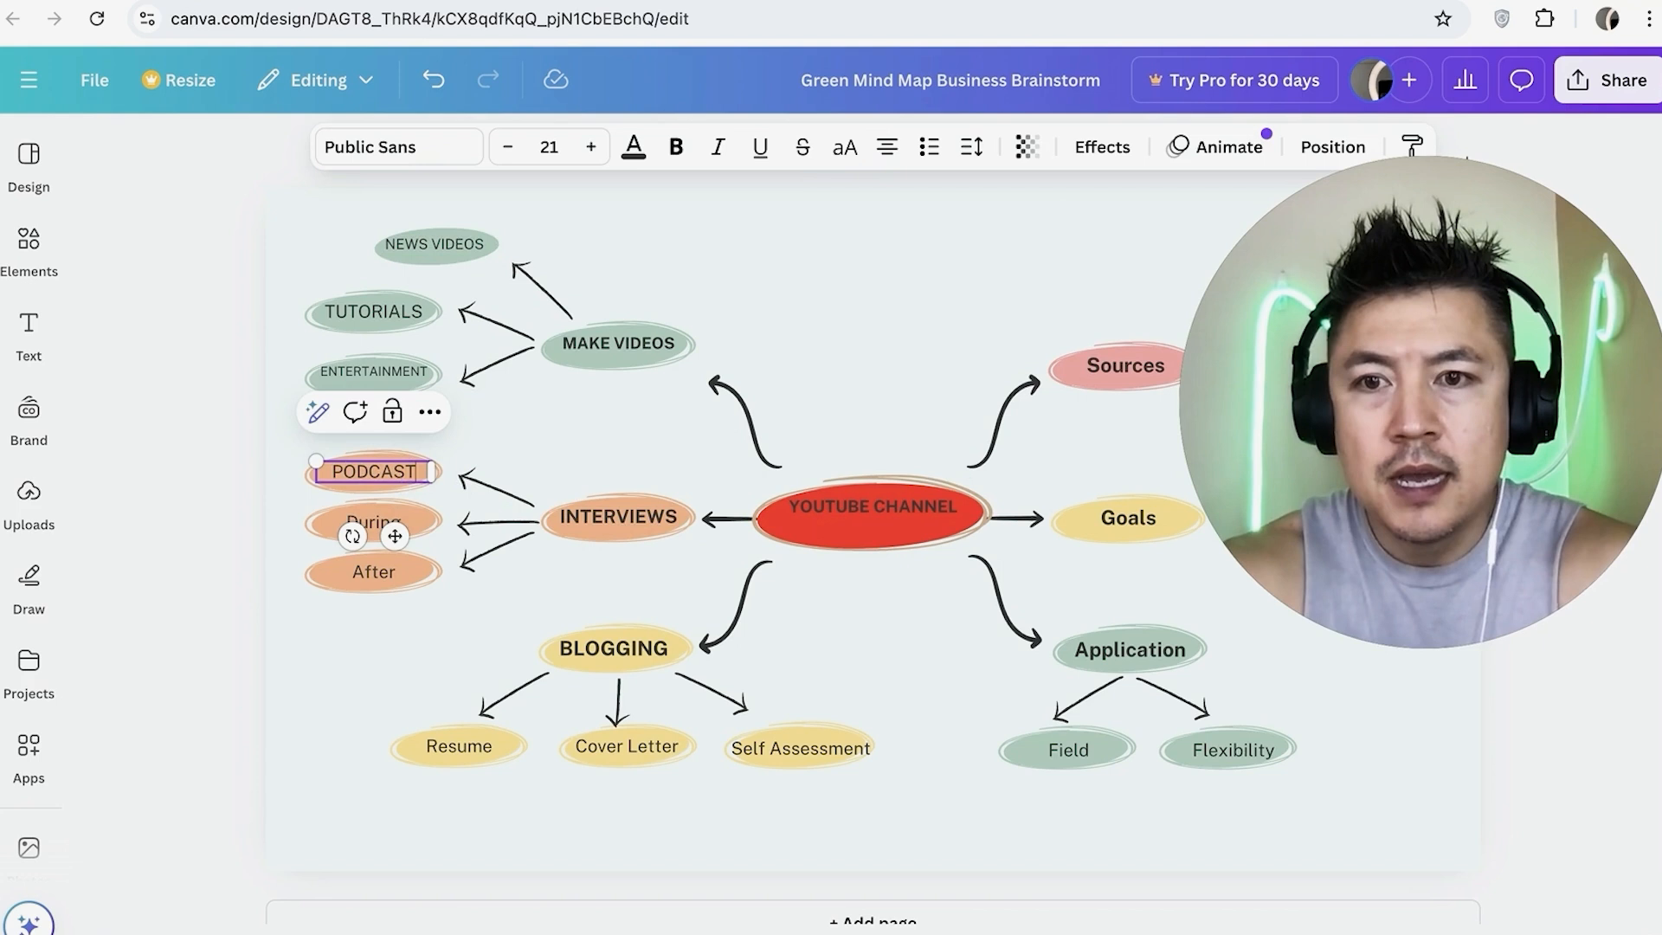
click(549, 436)
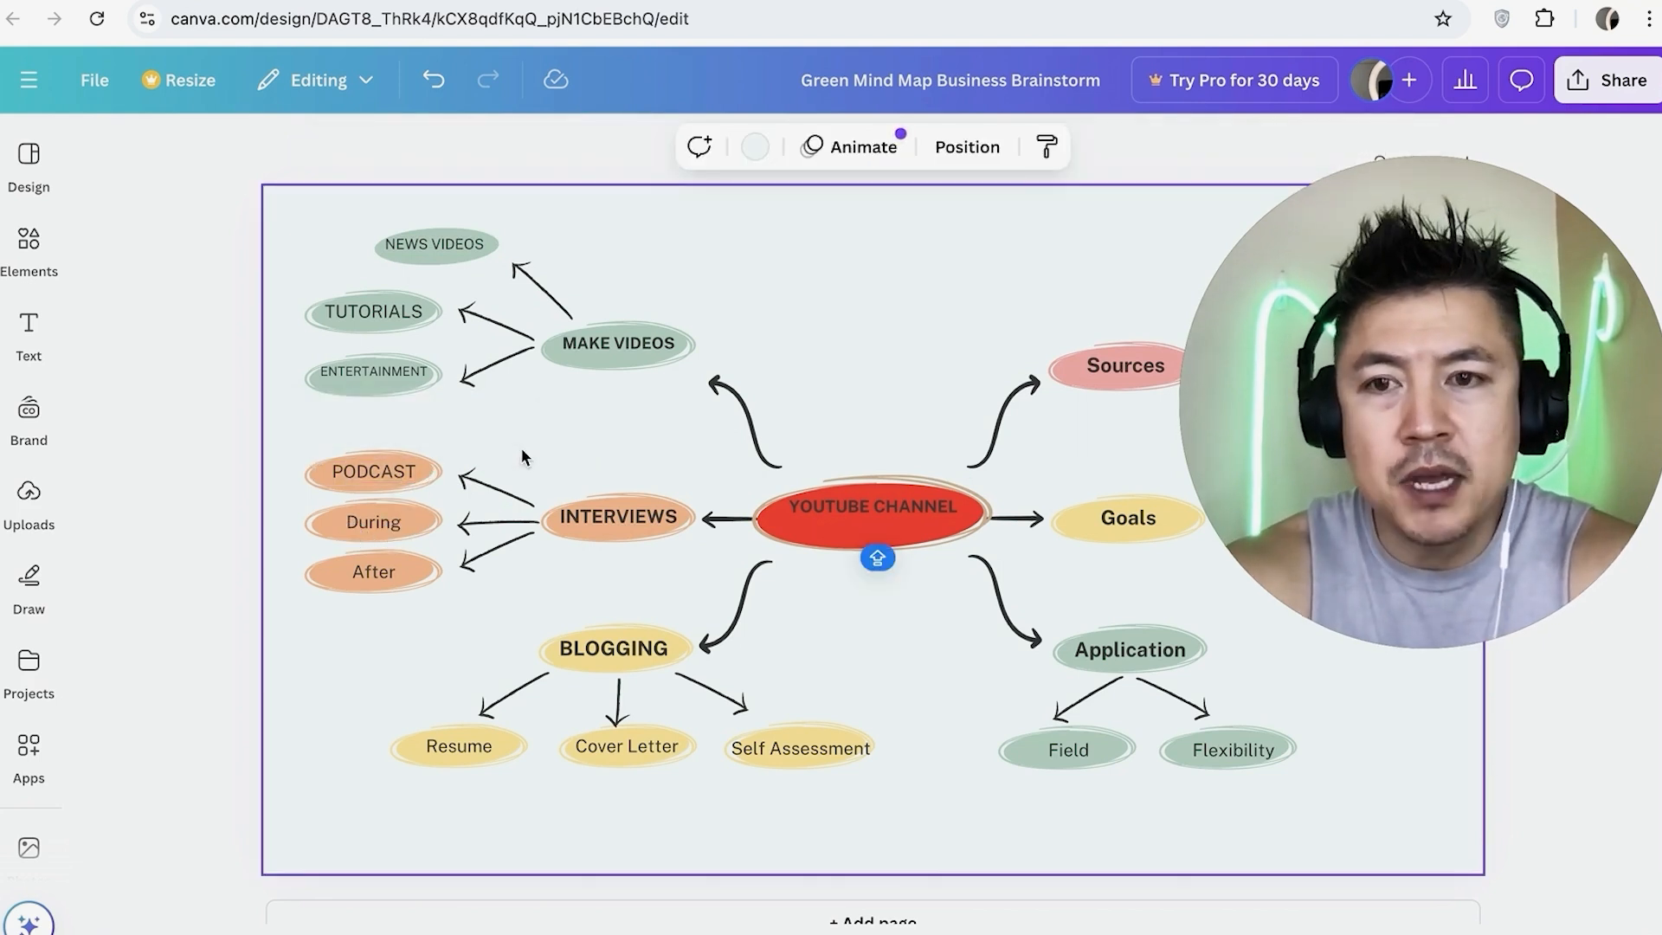
click(396, 521)
double_click(397, 521)
text(YT)
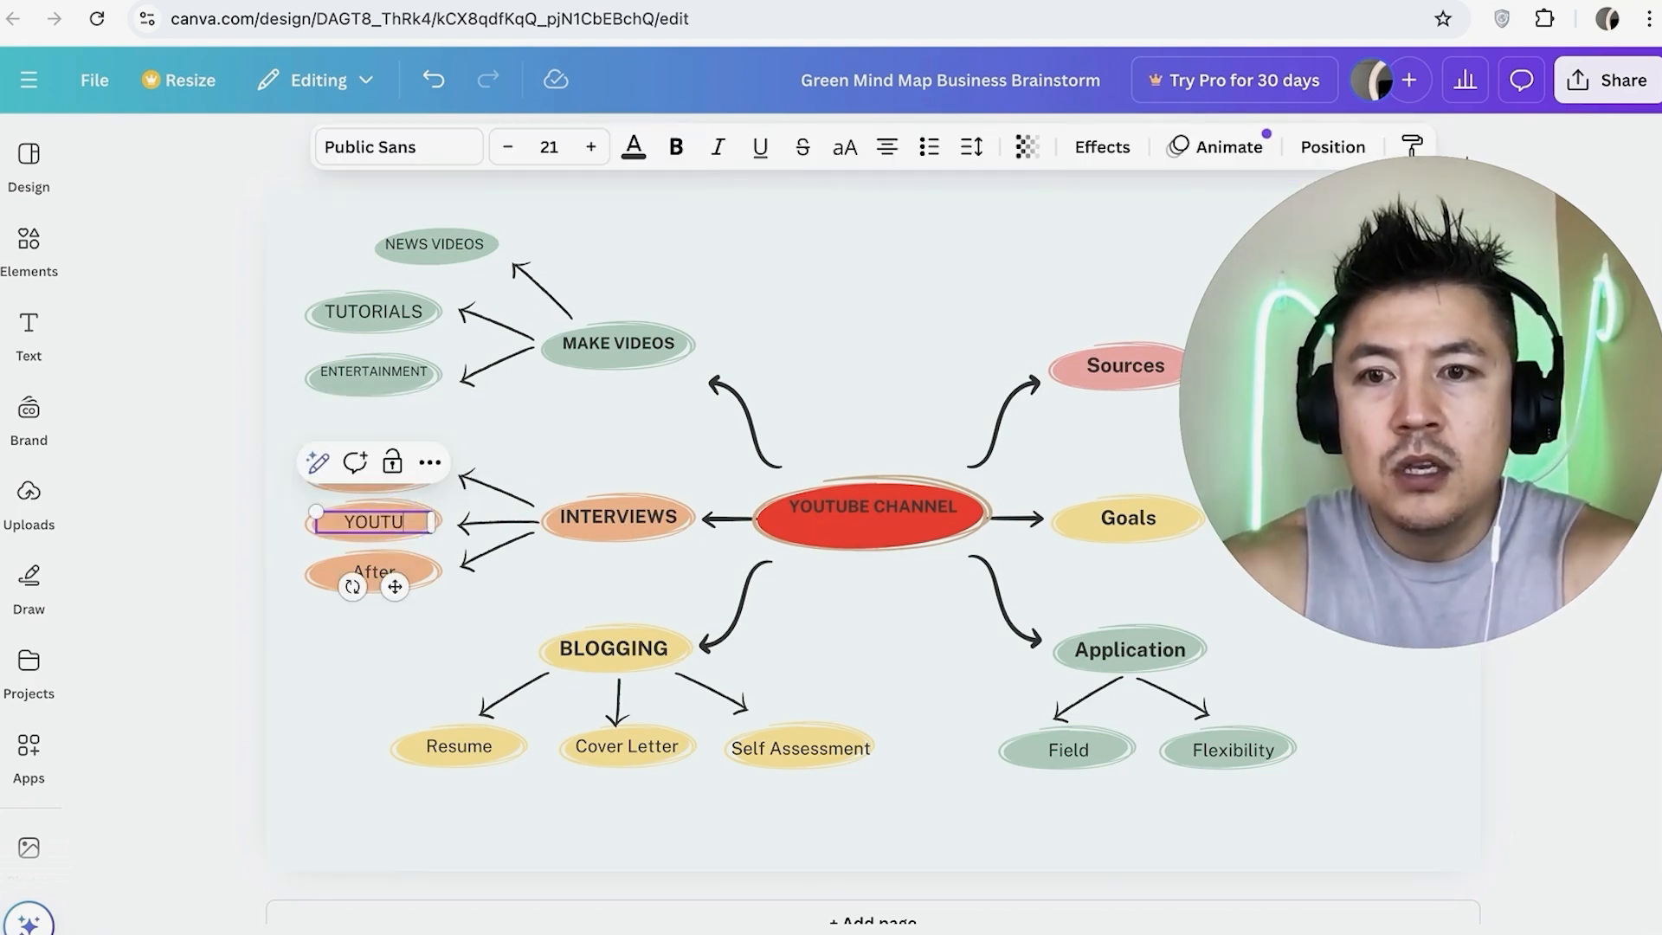
text( CHANNELS)
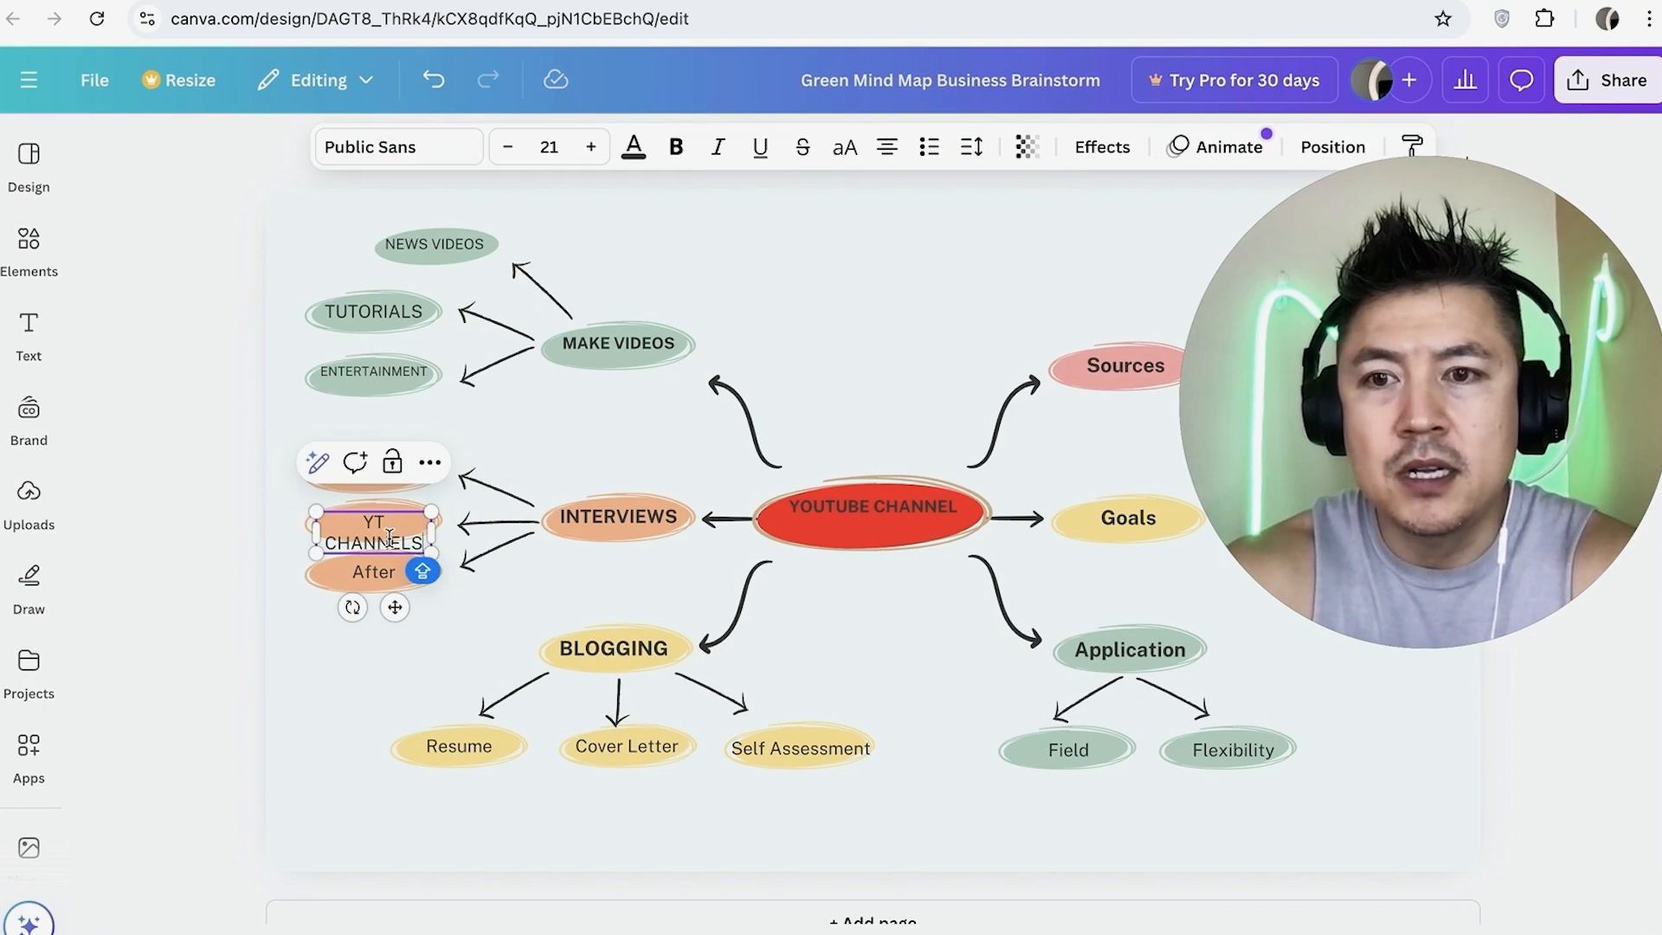
triple_click(391, 538)
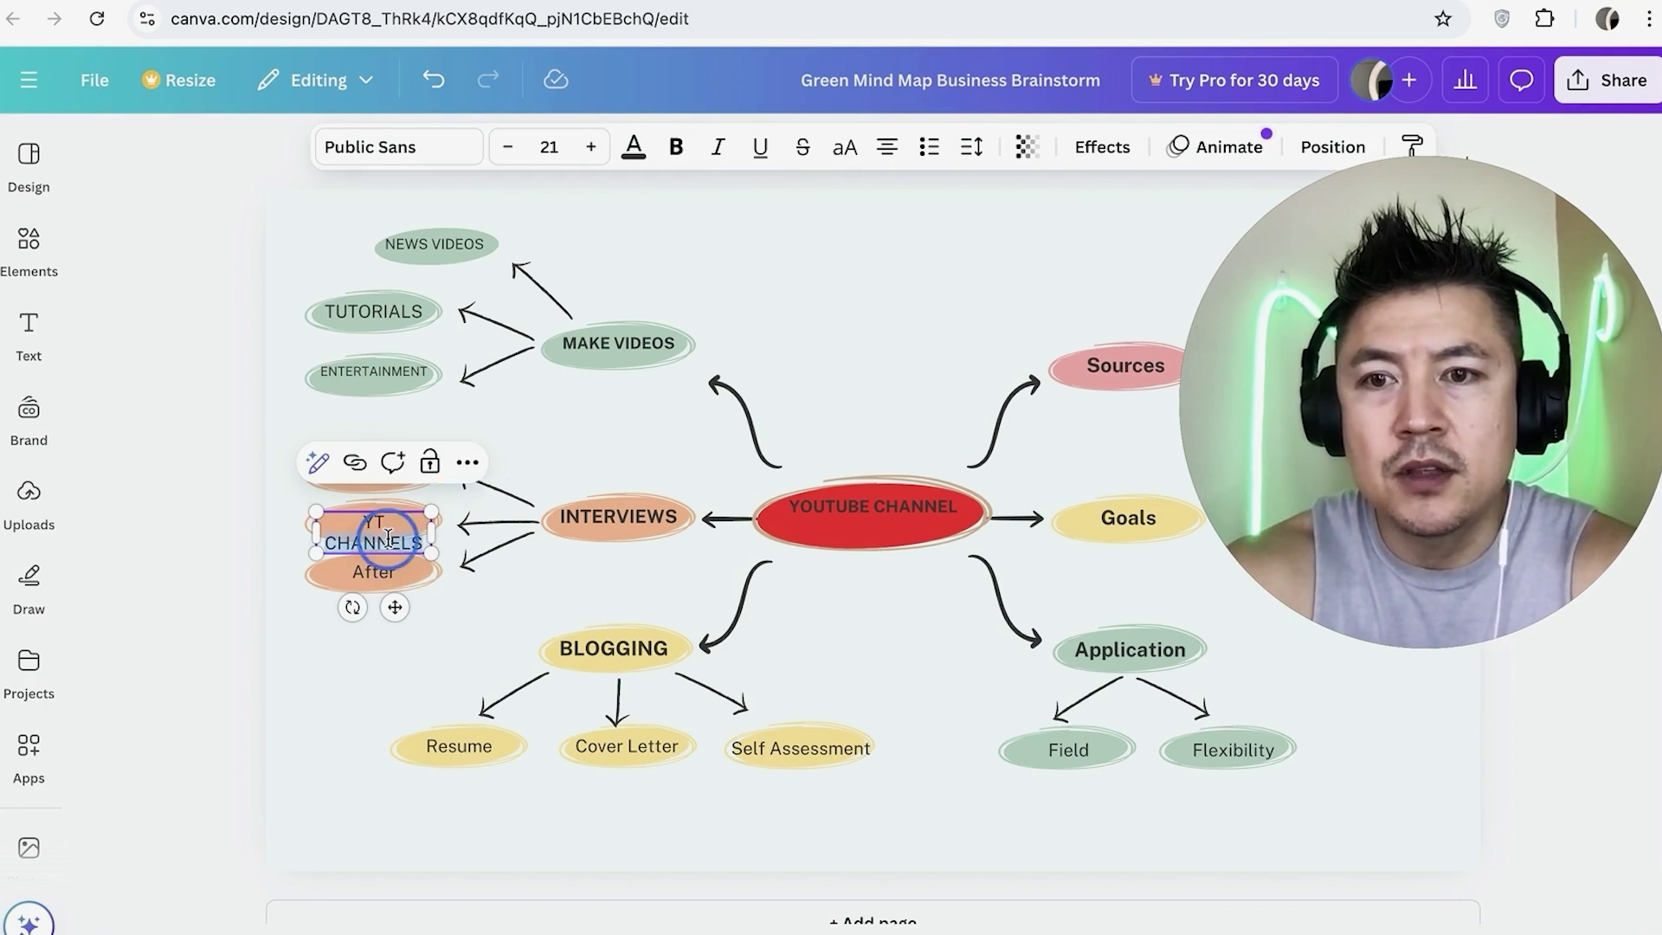
click(506, 156)
click(612, 555)
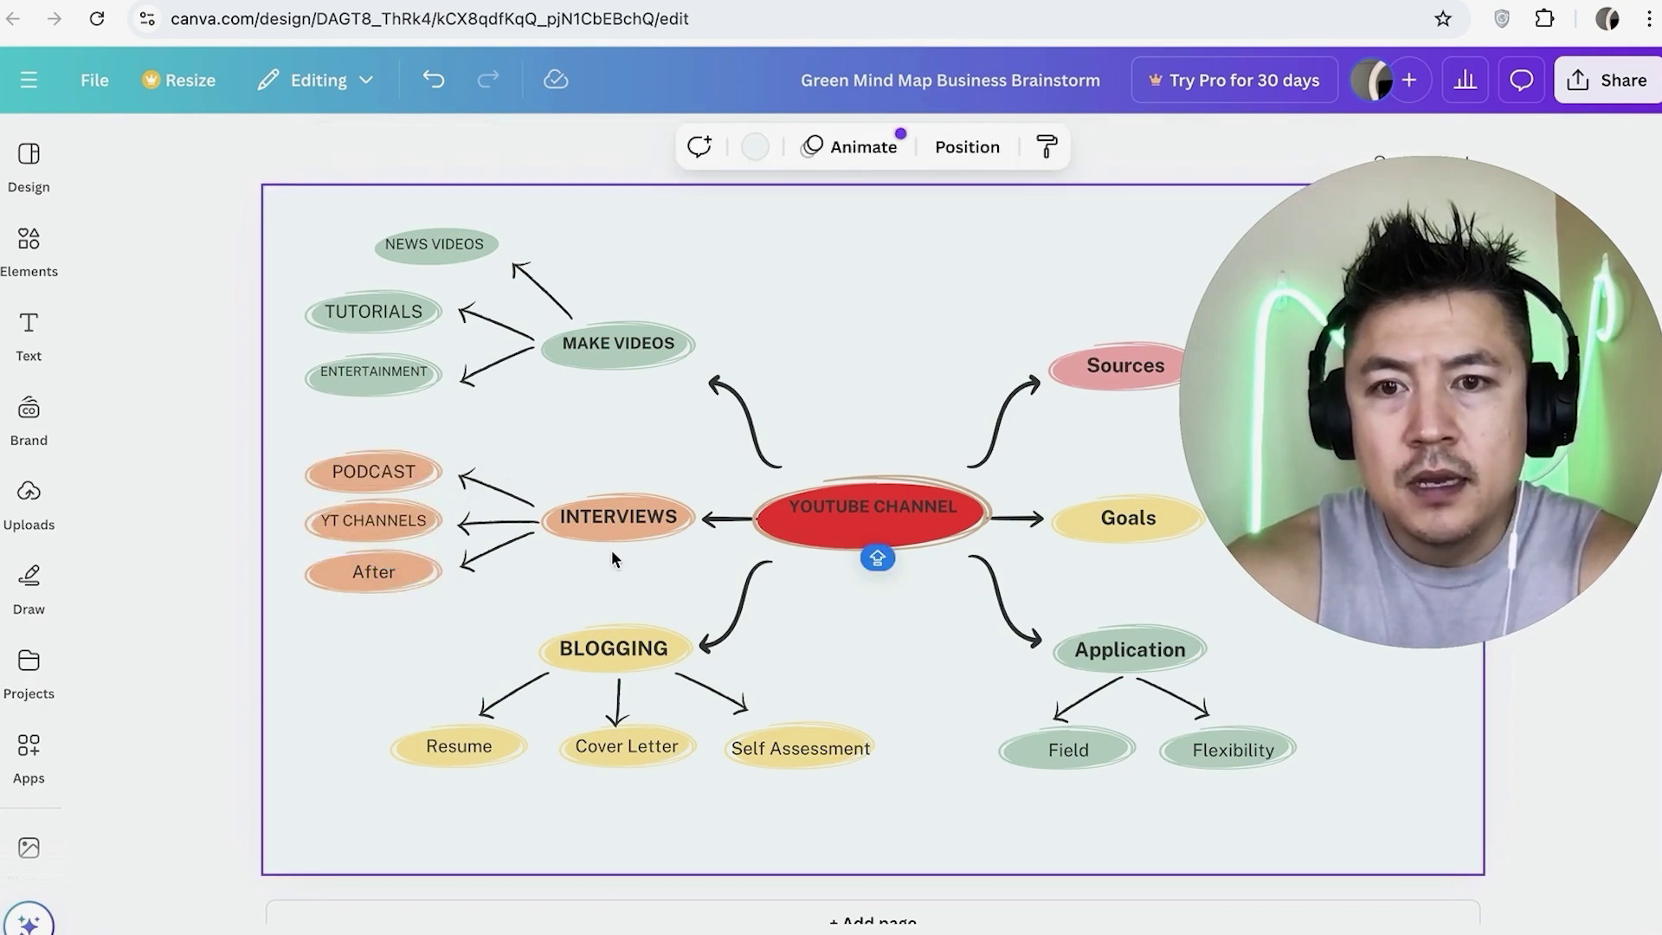
Rename After to STREET and zoom out to view the whole mind map
click(379, 572)
double_click(363, 570)
text(STREET)
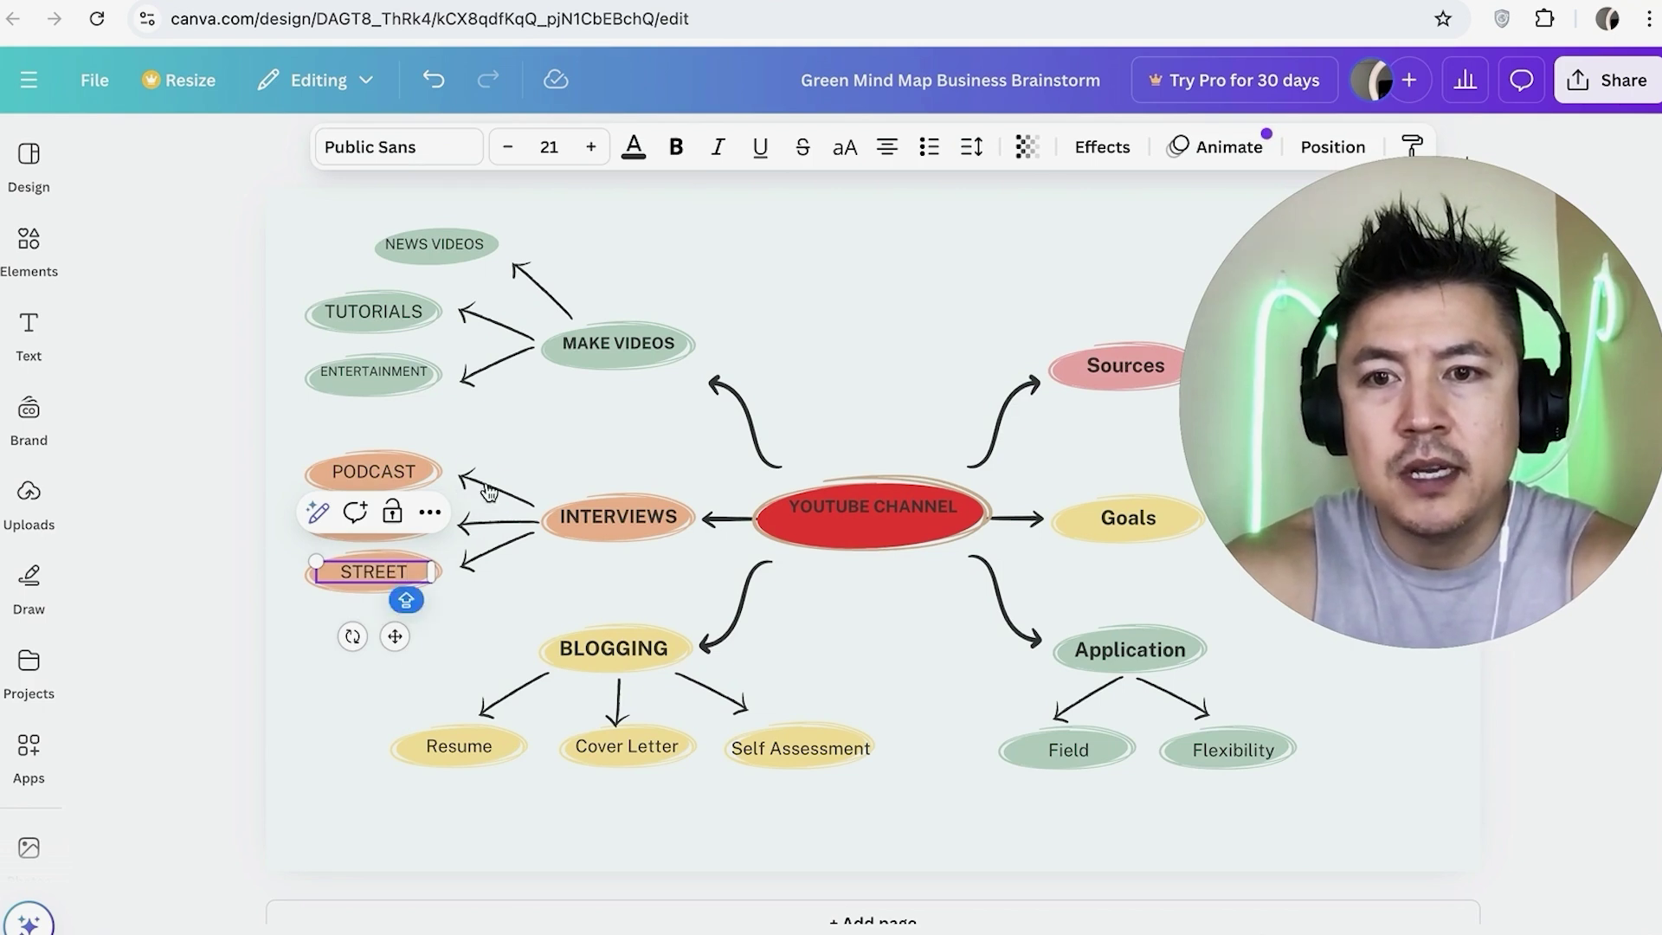
click(489, 492)
key(ctrl+minus)
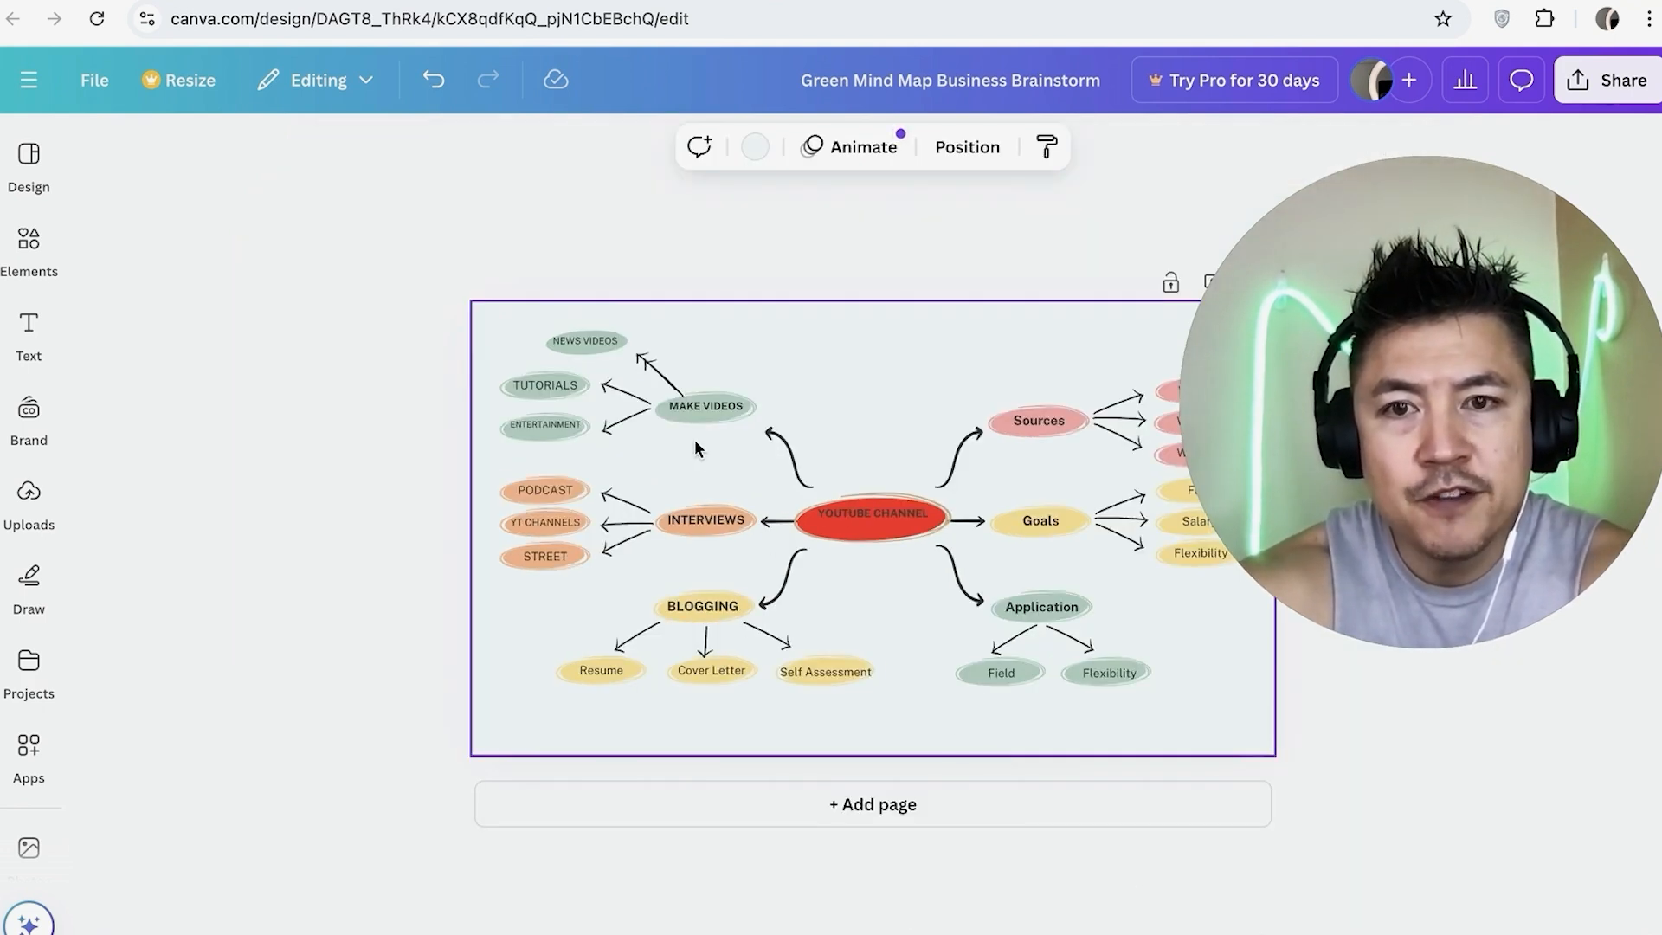
Point an arrow right from NEWS VIDEOS and move a green oval to its tip
mouse_move(653, 378)
mouse_down()
mouse_move(554, 312)
mouse_move(732, 353)
mouse_up()
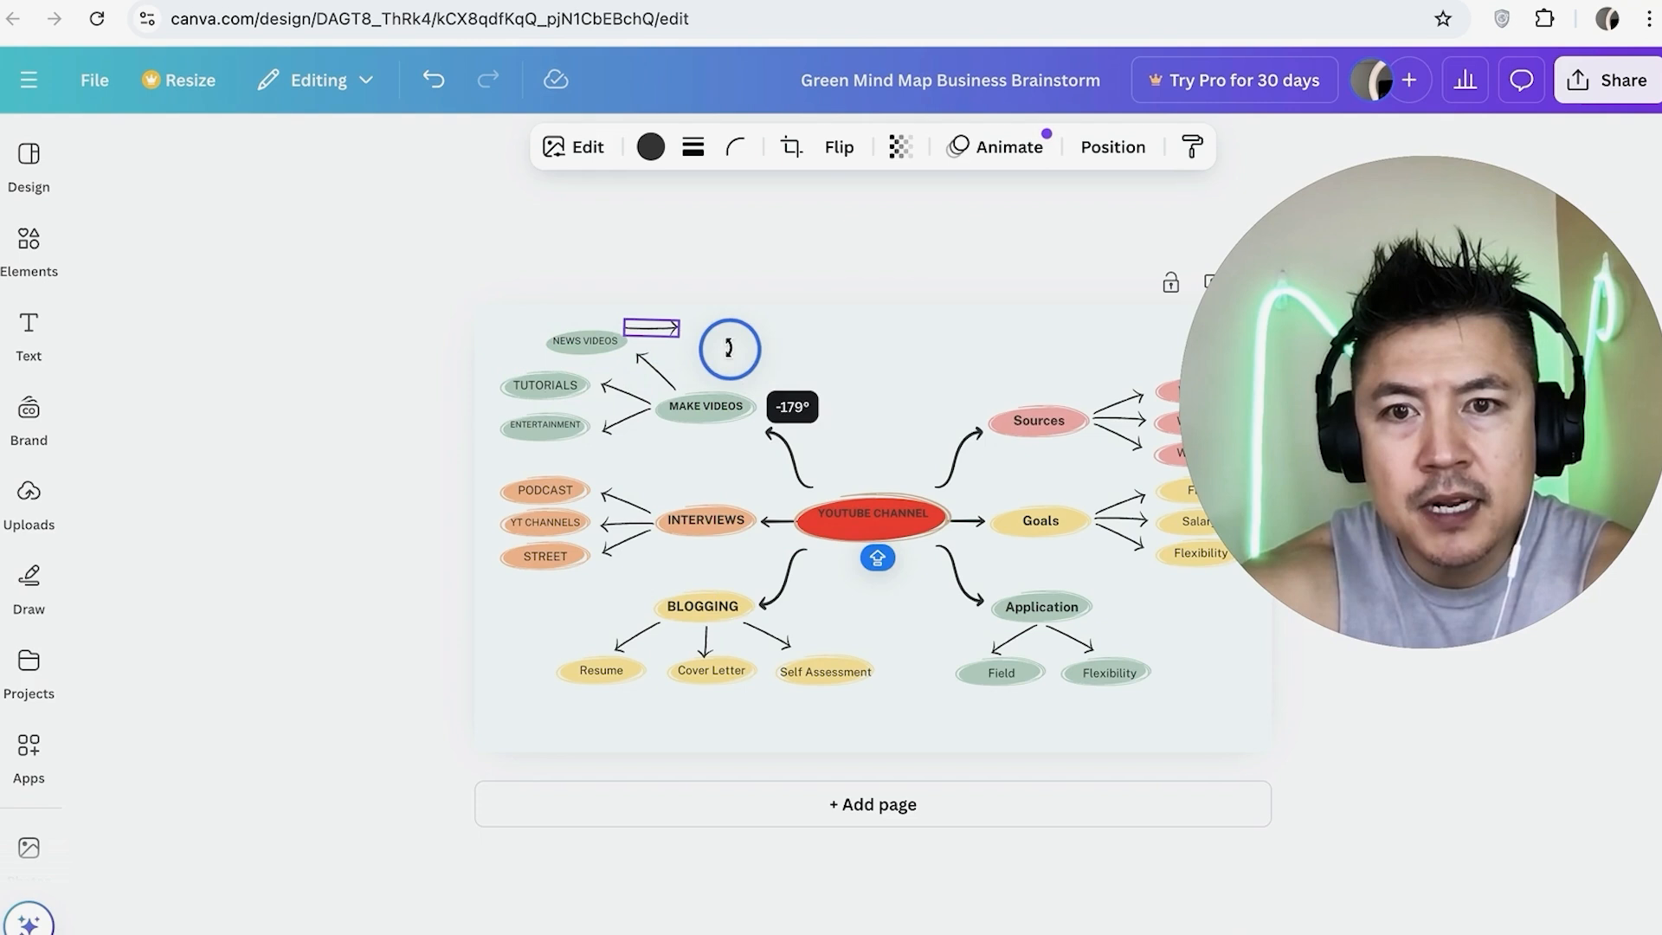
click(674, 331)
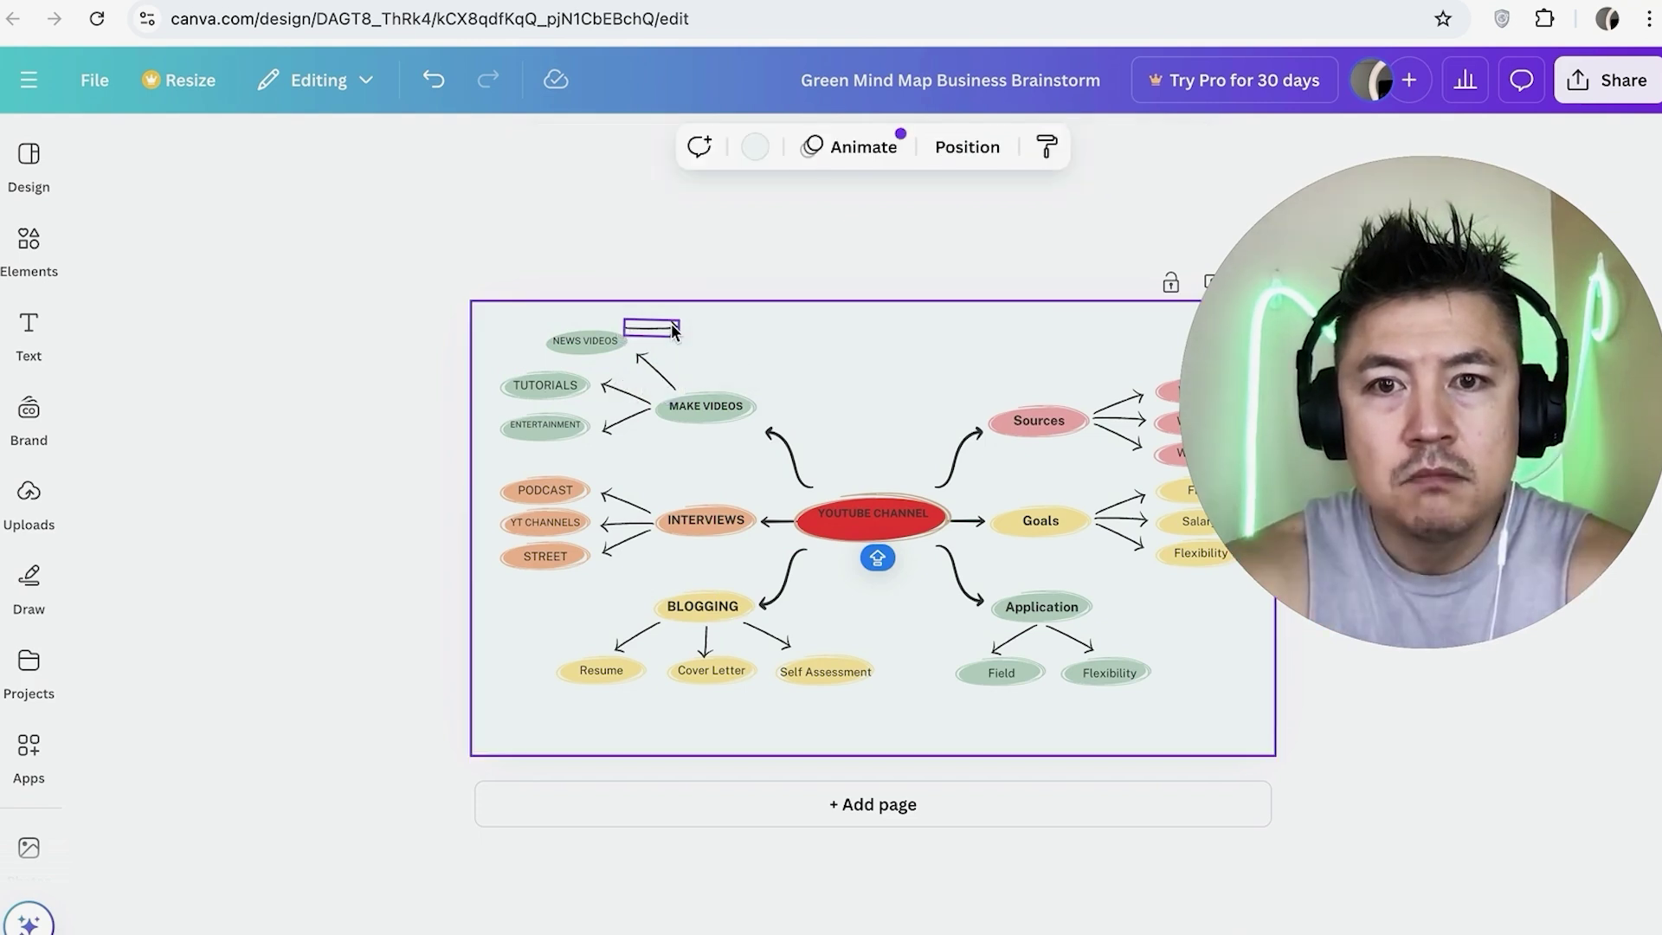
click(587, 346)
click(584, 353)
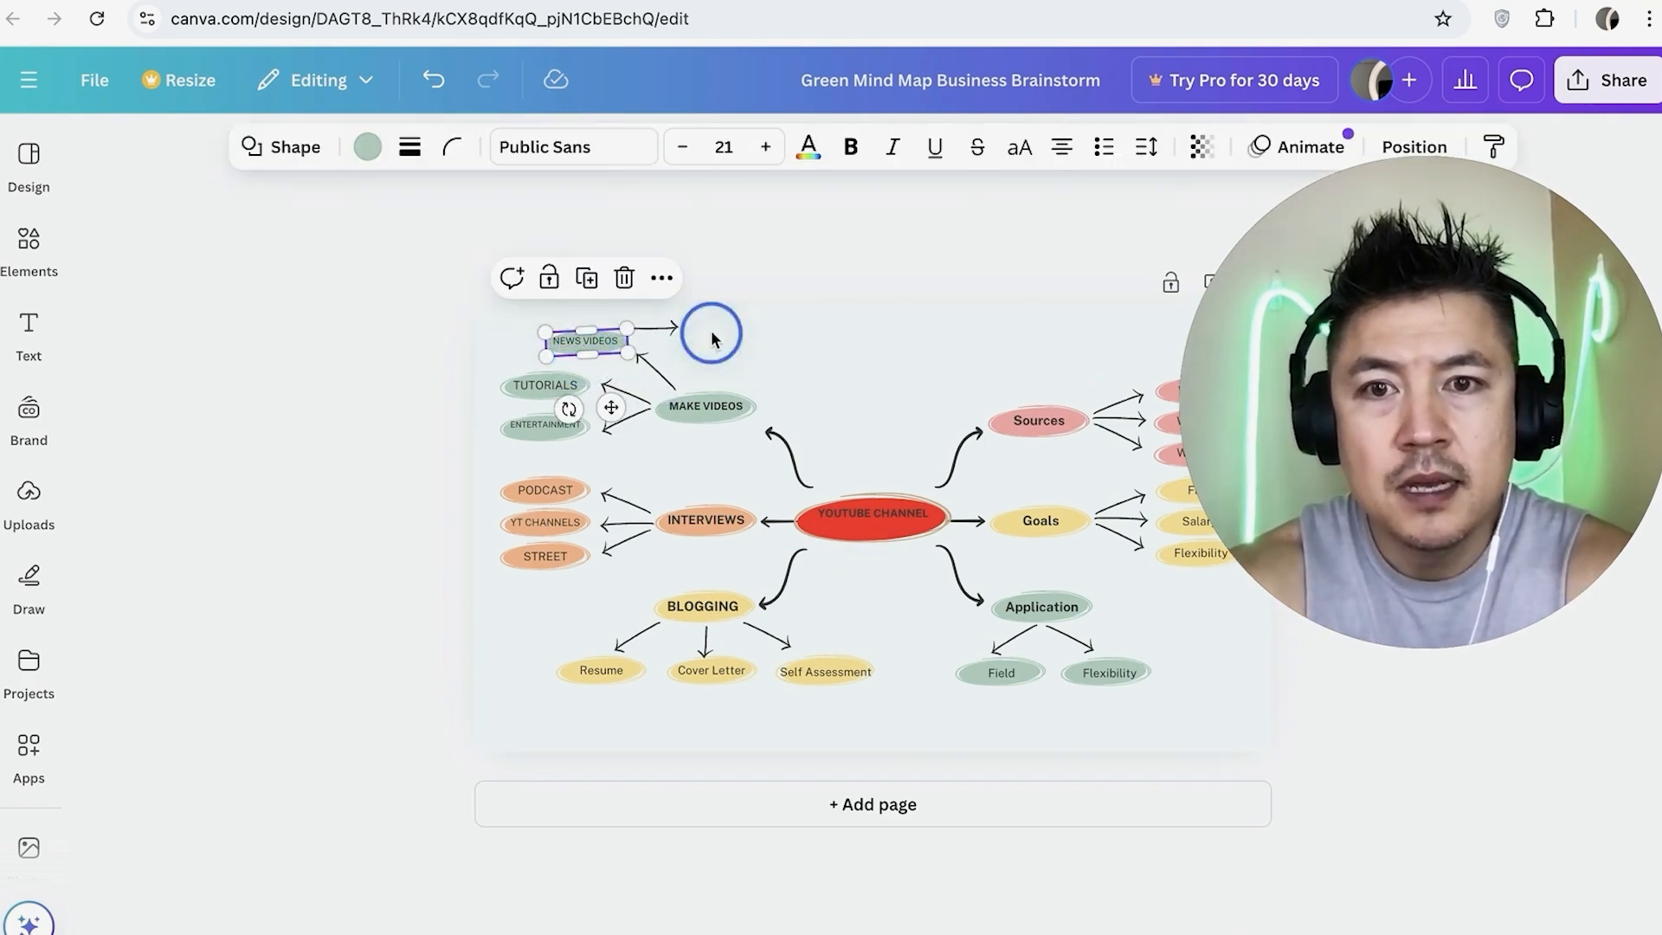
click(580, 351)
drag(580, 351, 713, 324)
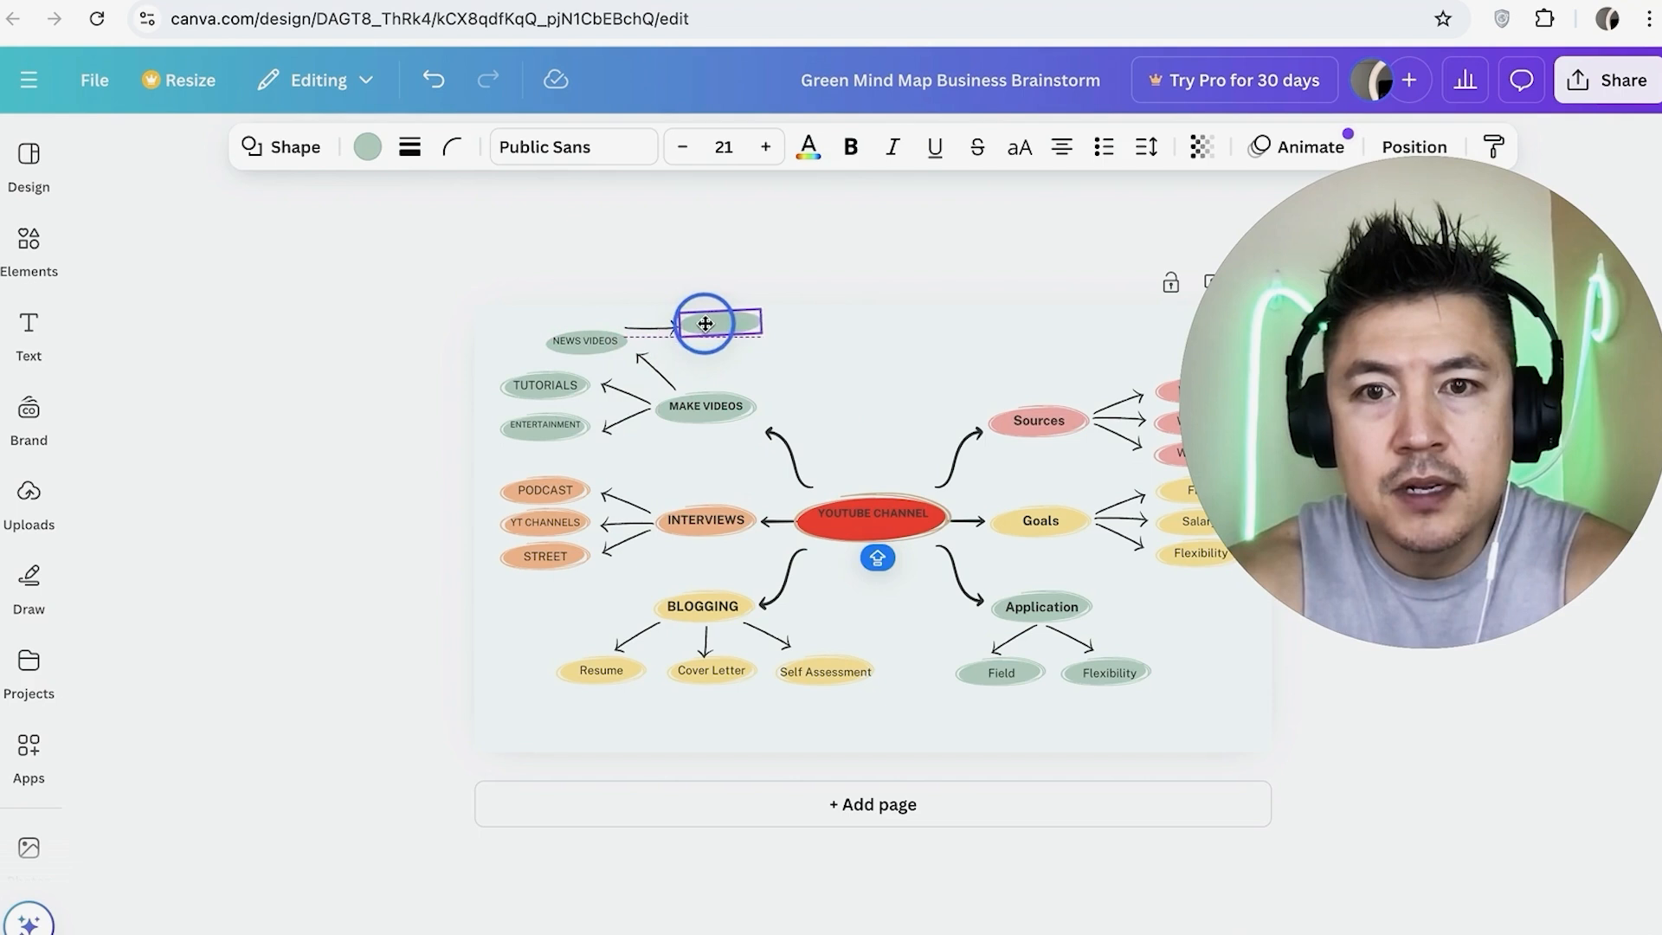
click(588, 344)
Label the new oval OUTDOORS and retitle the design MIND MAP ANTHONY
double_click(737, 321)
text(NEWS VIDEOS)
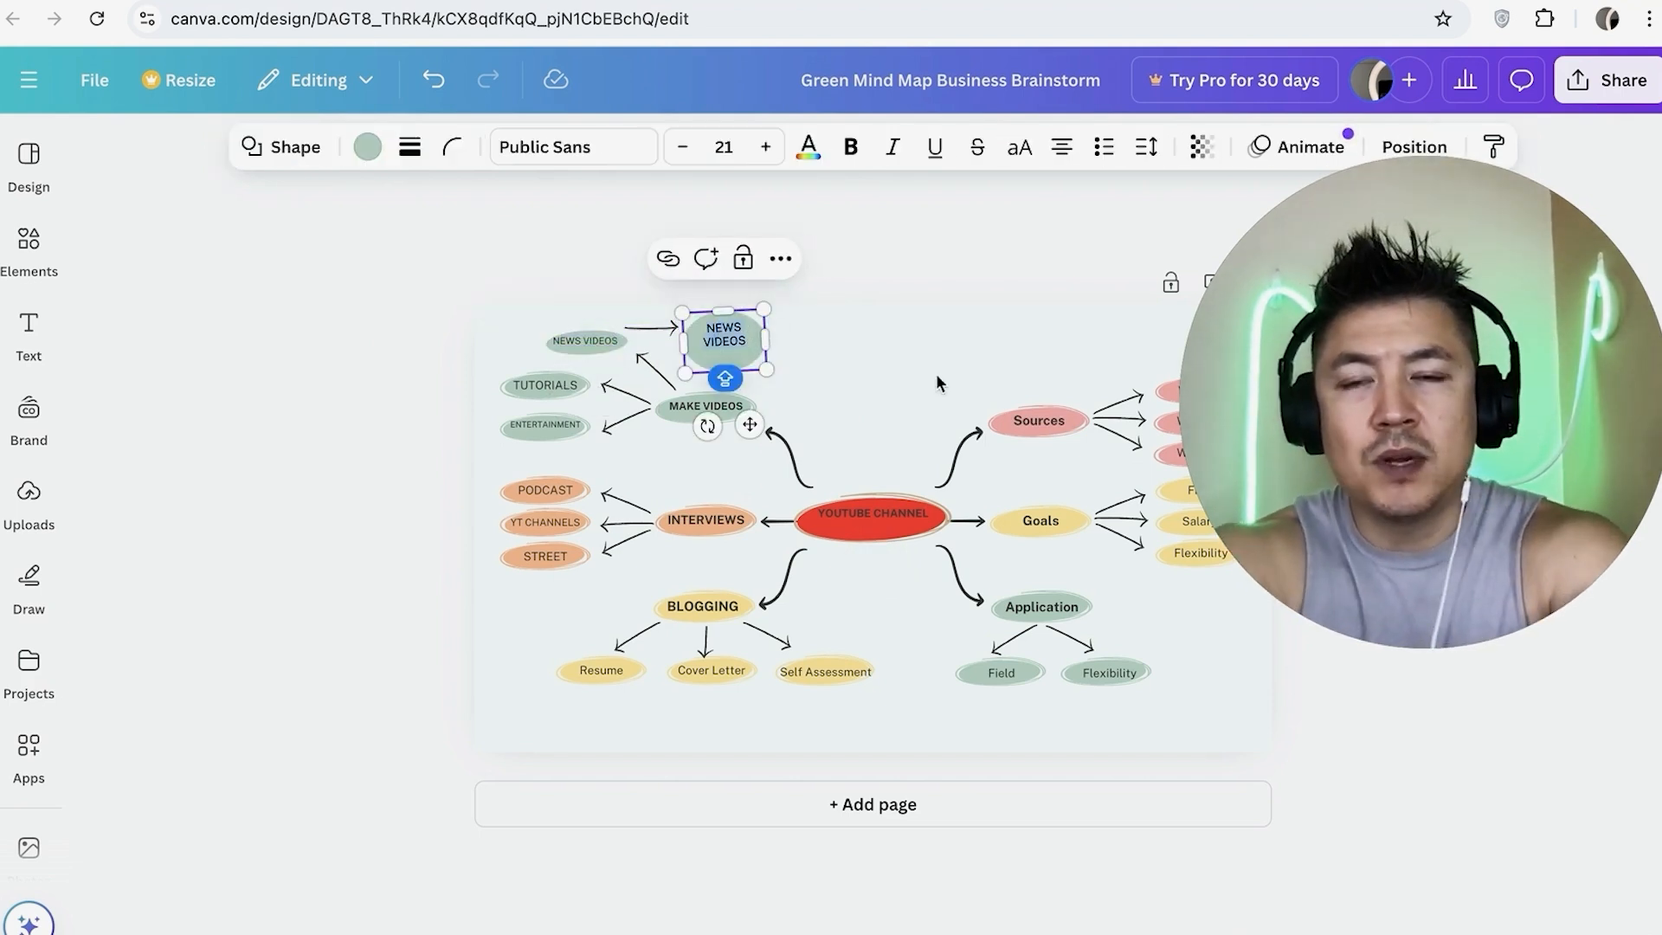
text(OUTDOORS)
click(910, 364)
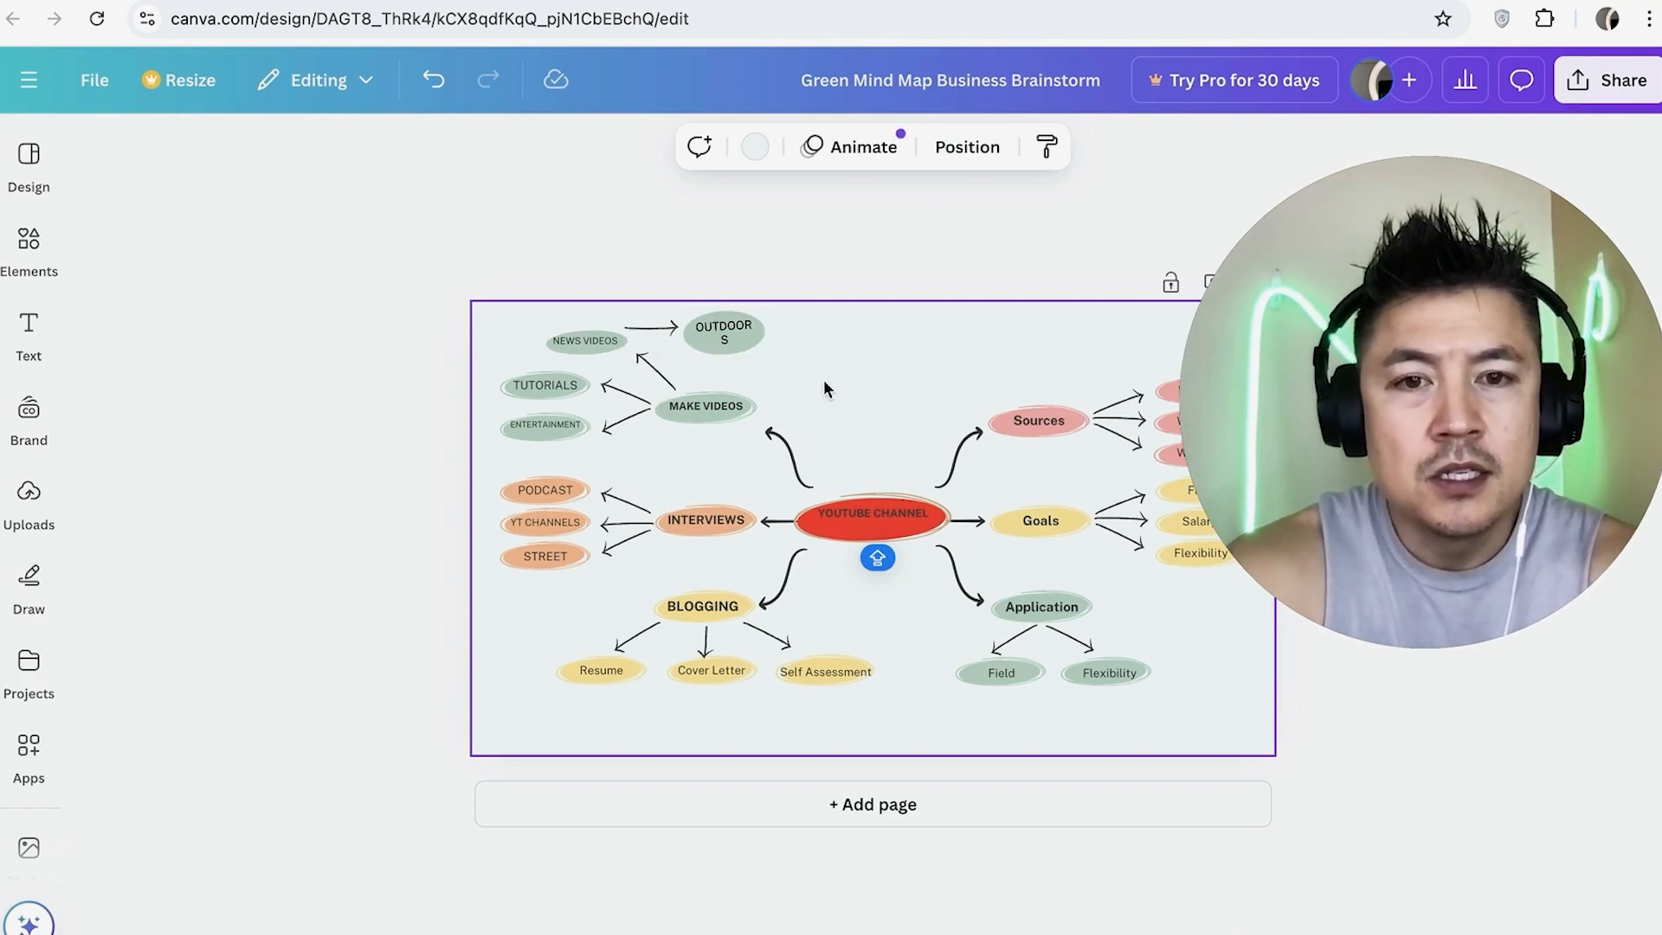
click(938, 80)
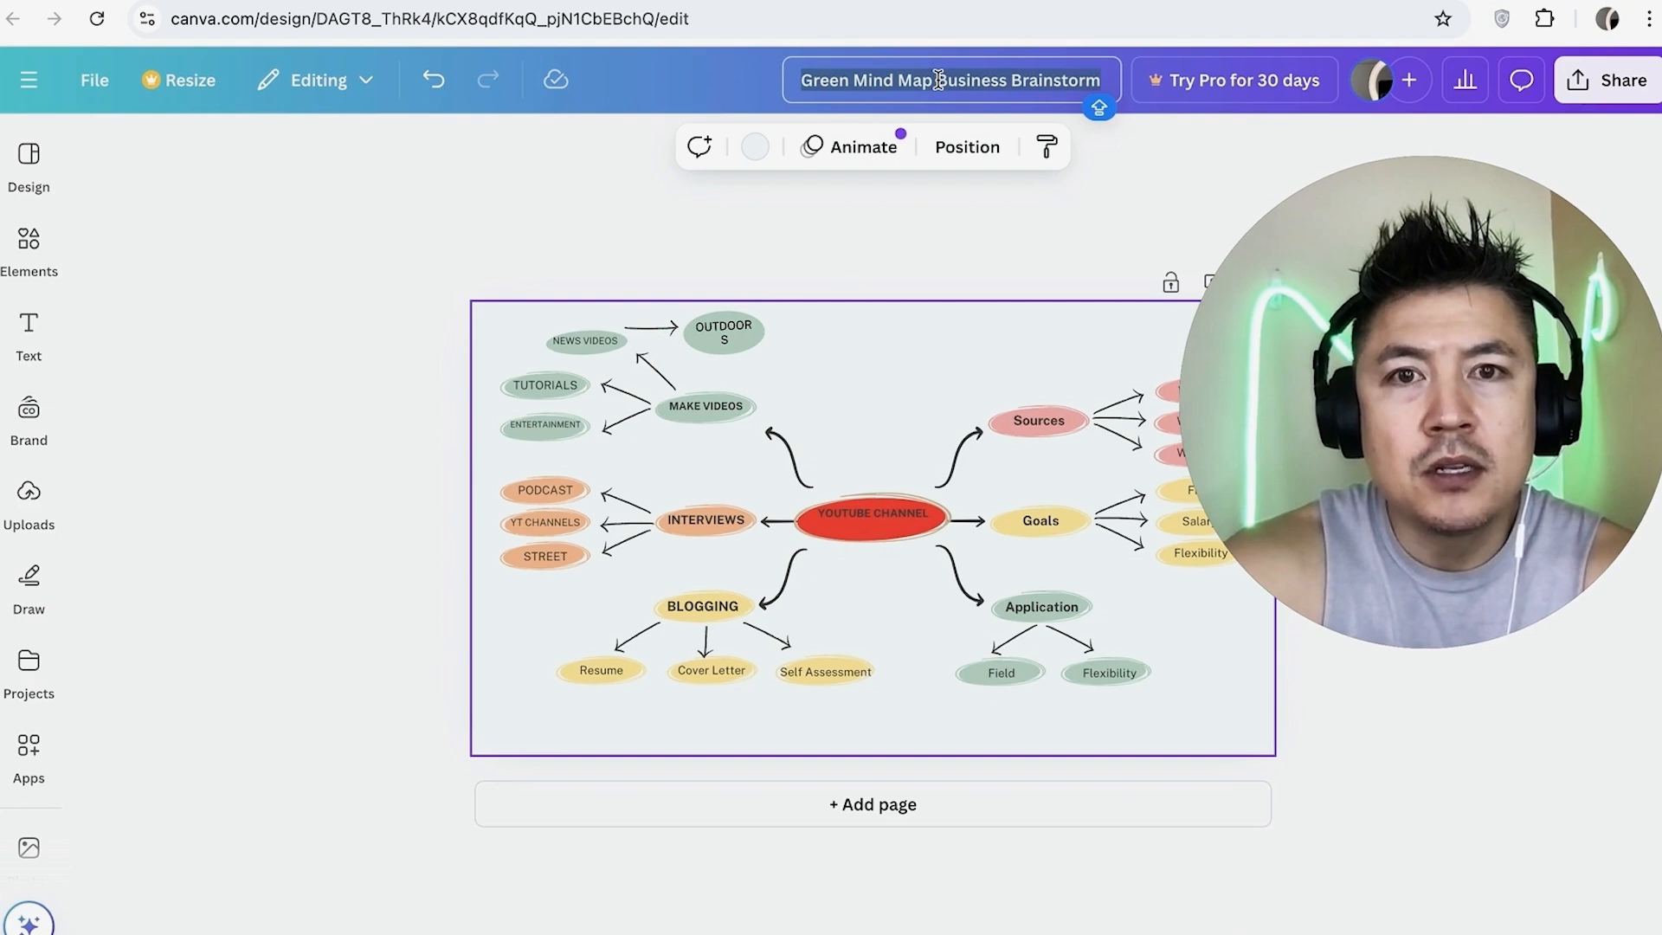
text(MIND M)
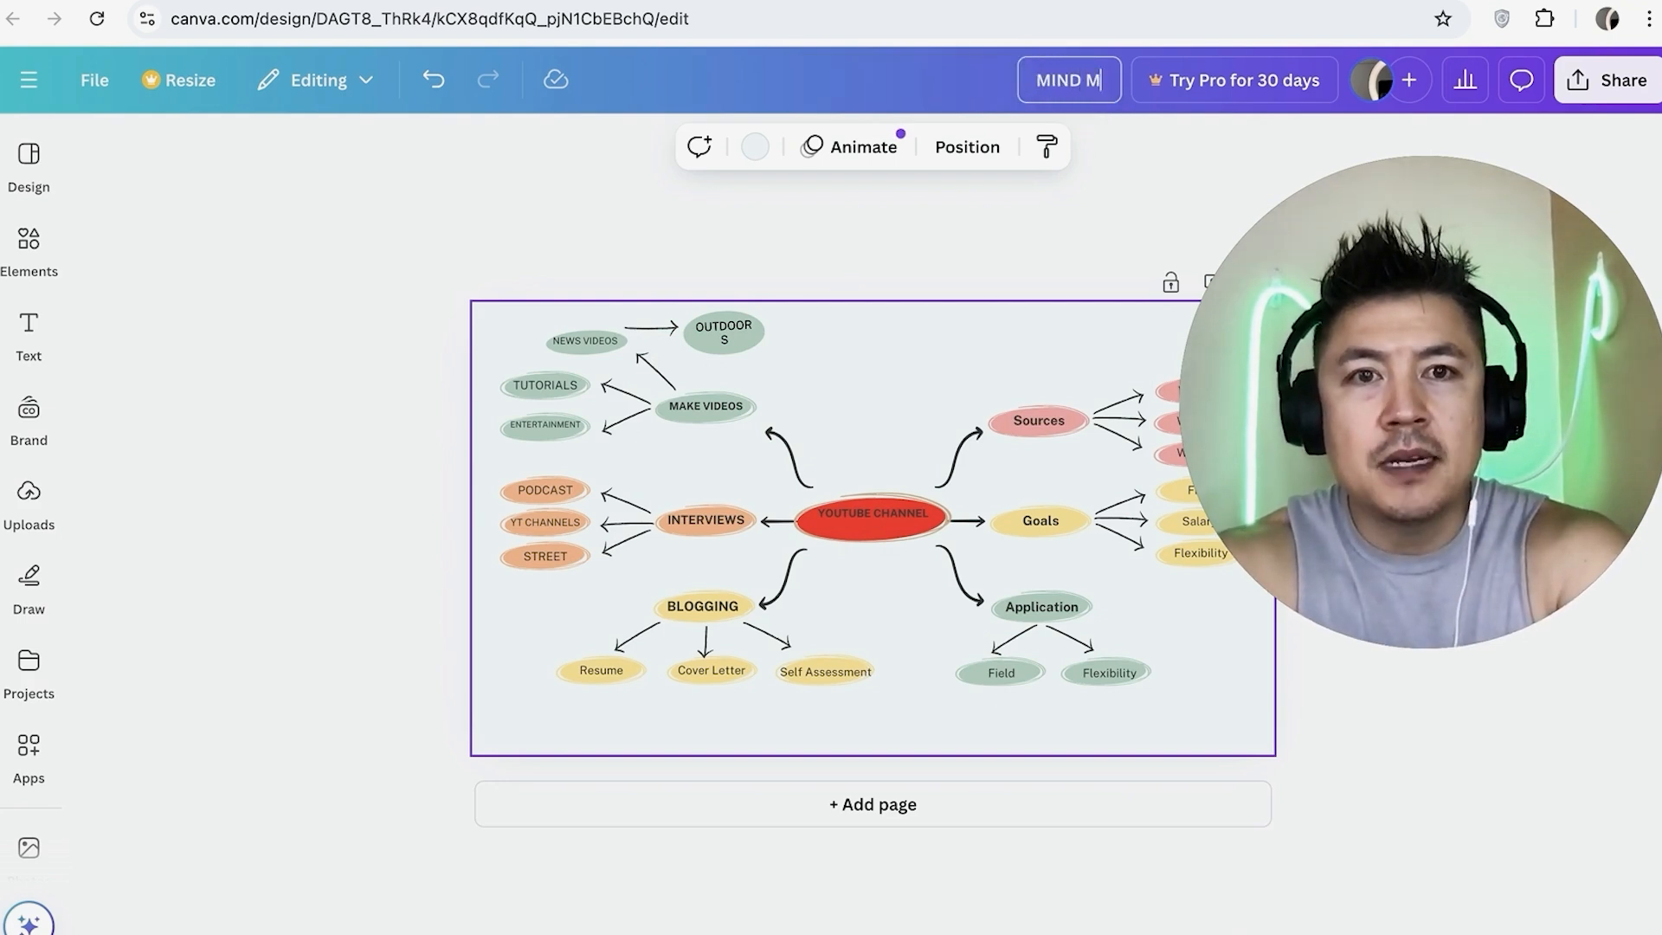
text(AP ANTHONY)
click(943, 245)
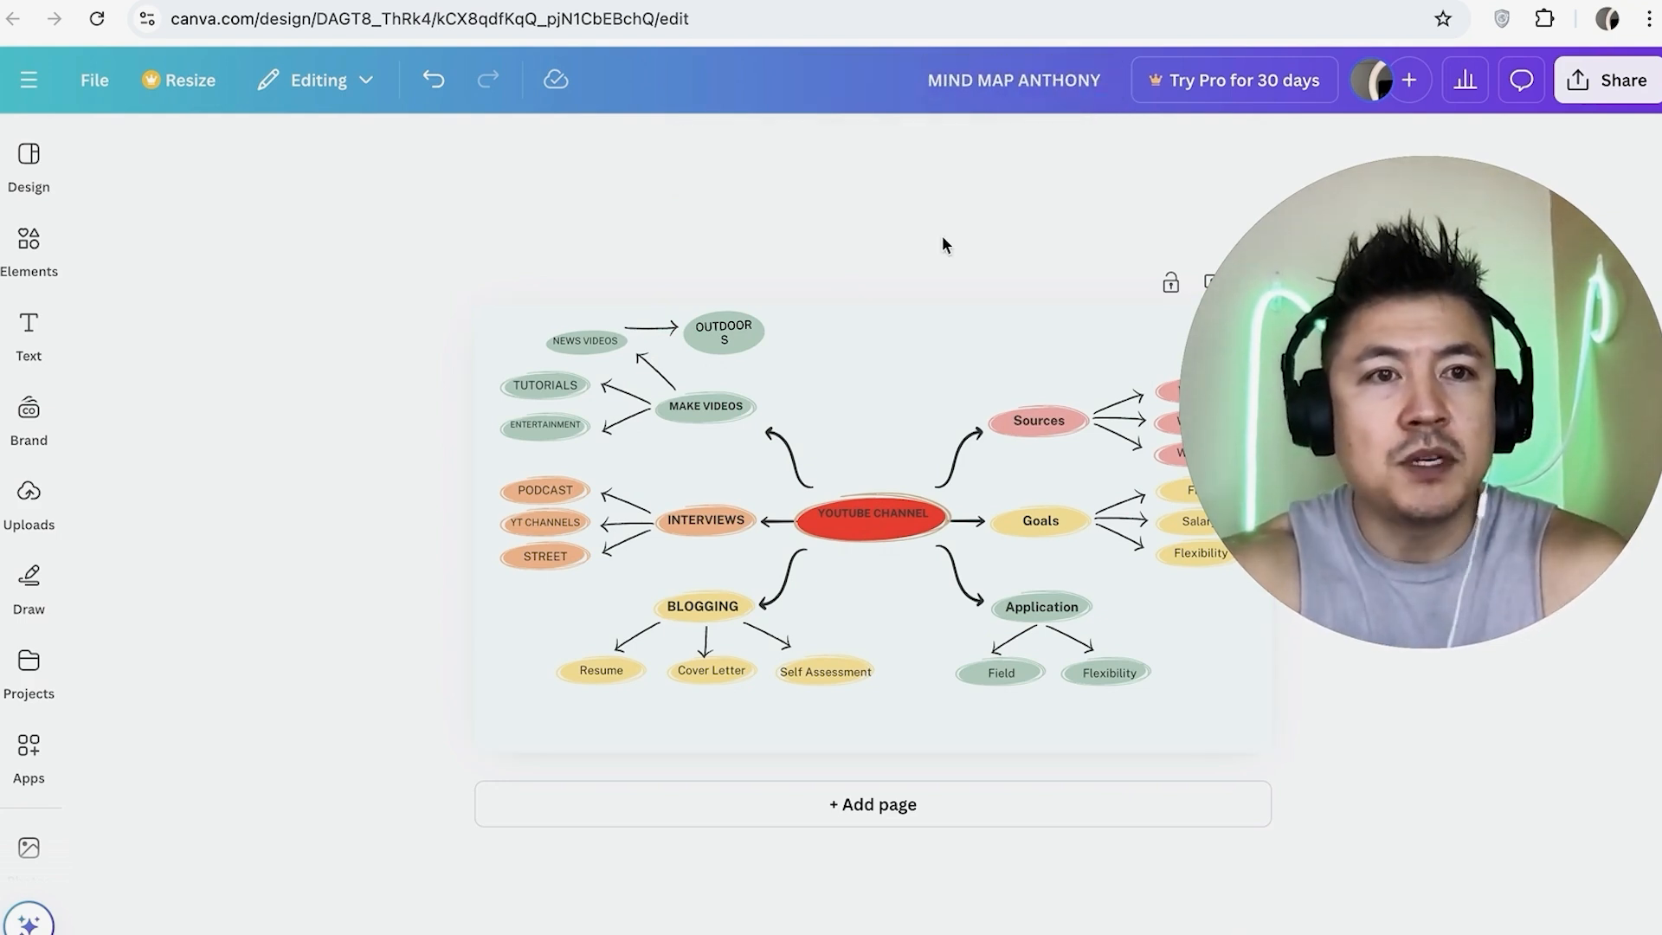
Download the mind map via Share with file type PDF Standard
click(1577, 80)
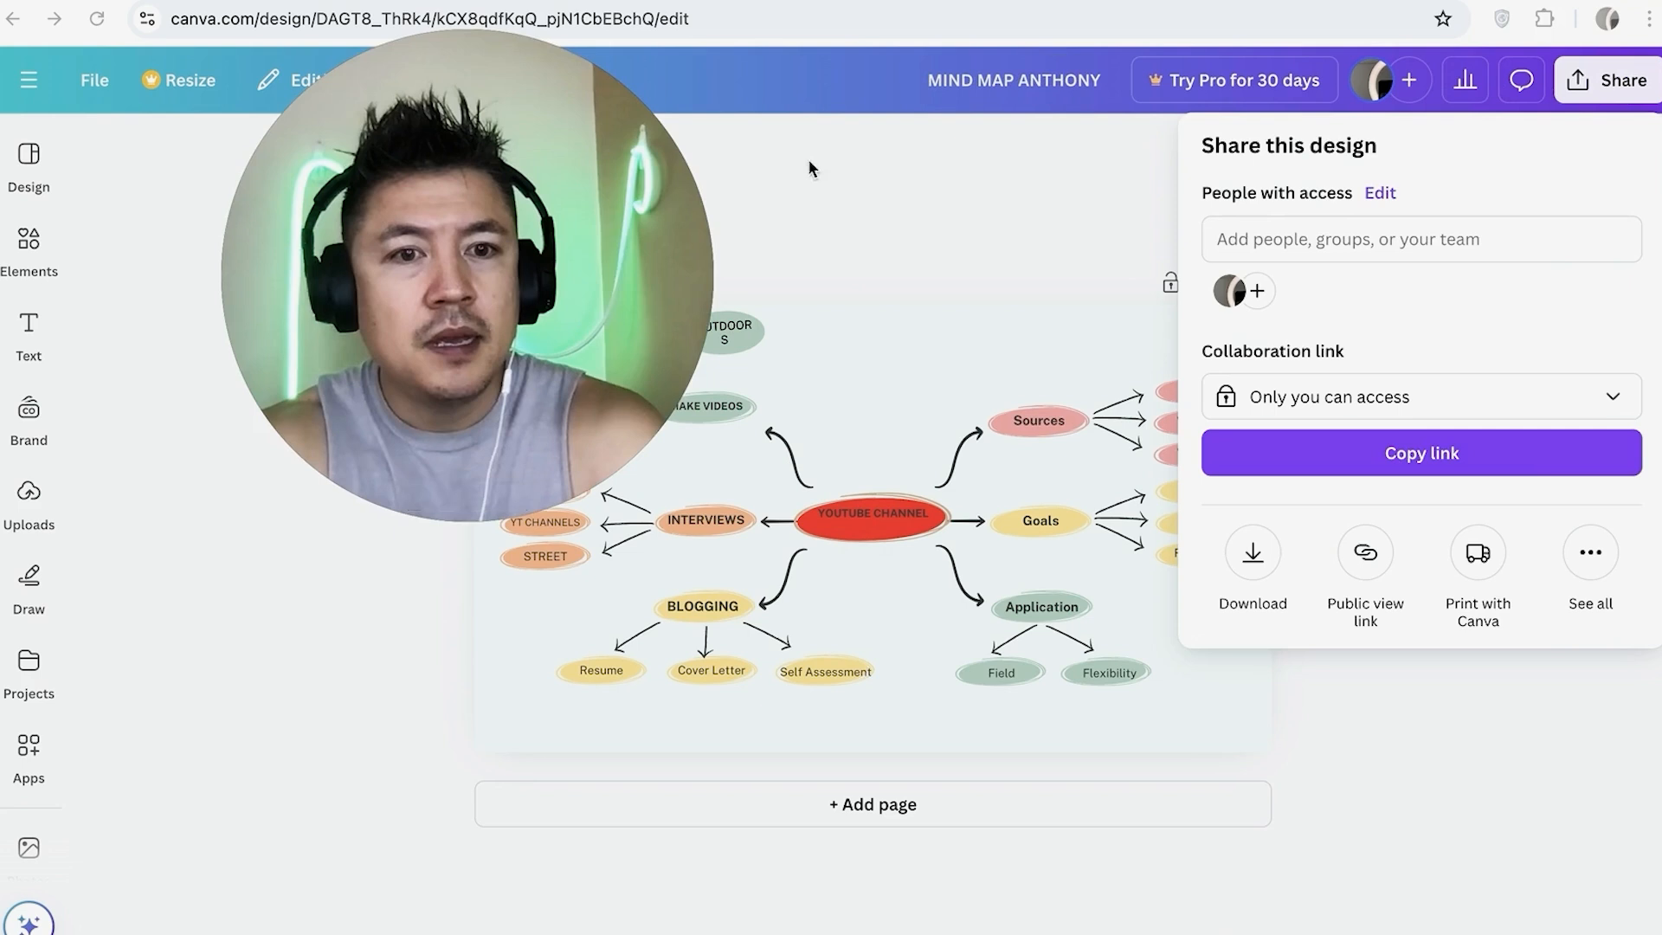
click(1254, 553)
click(1431, 248)
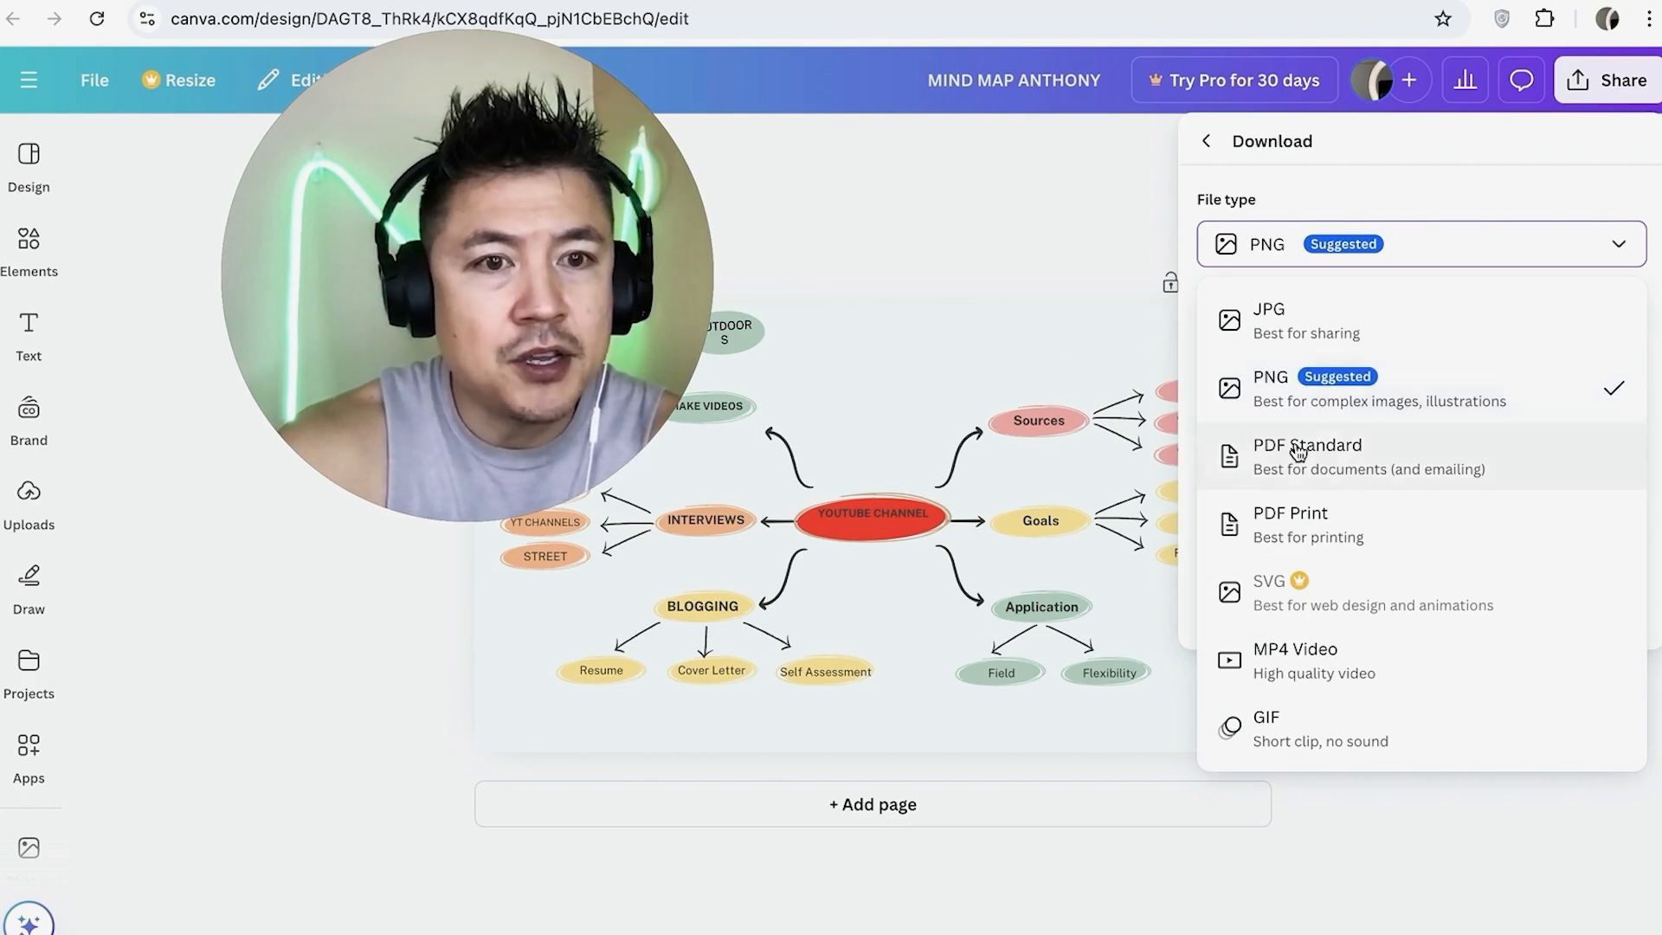
click(1363, 457)
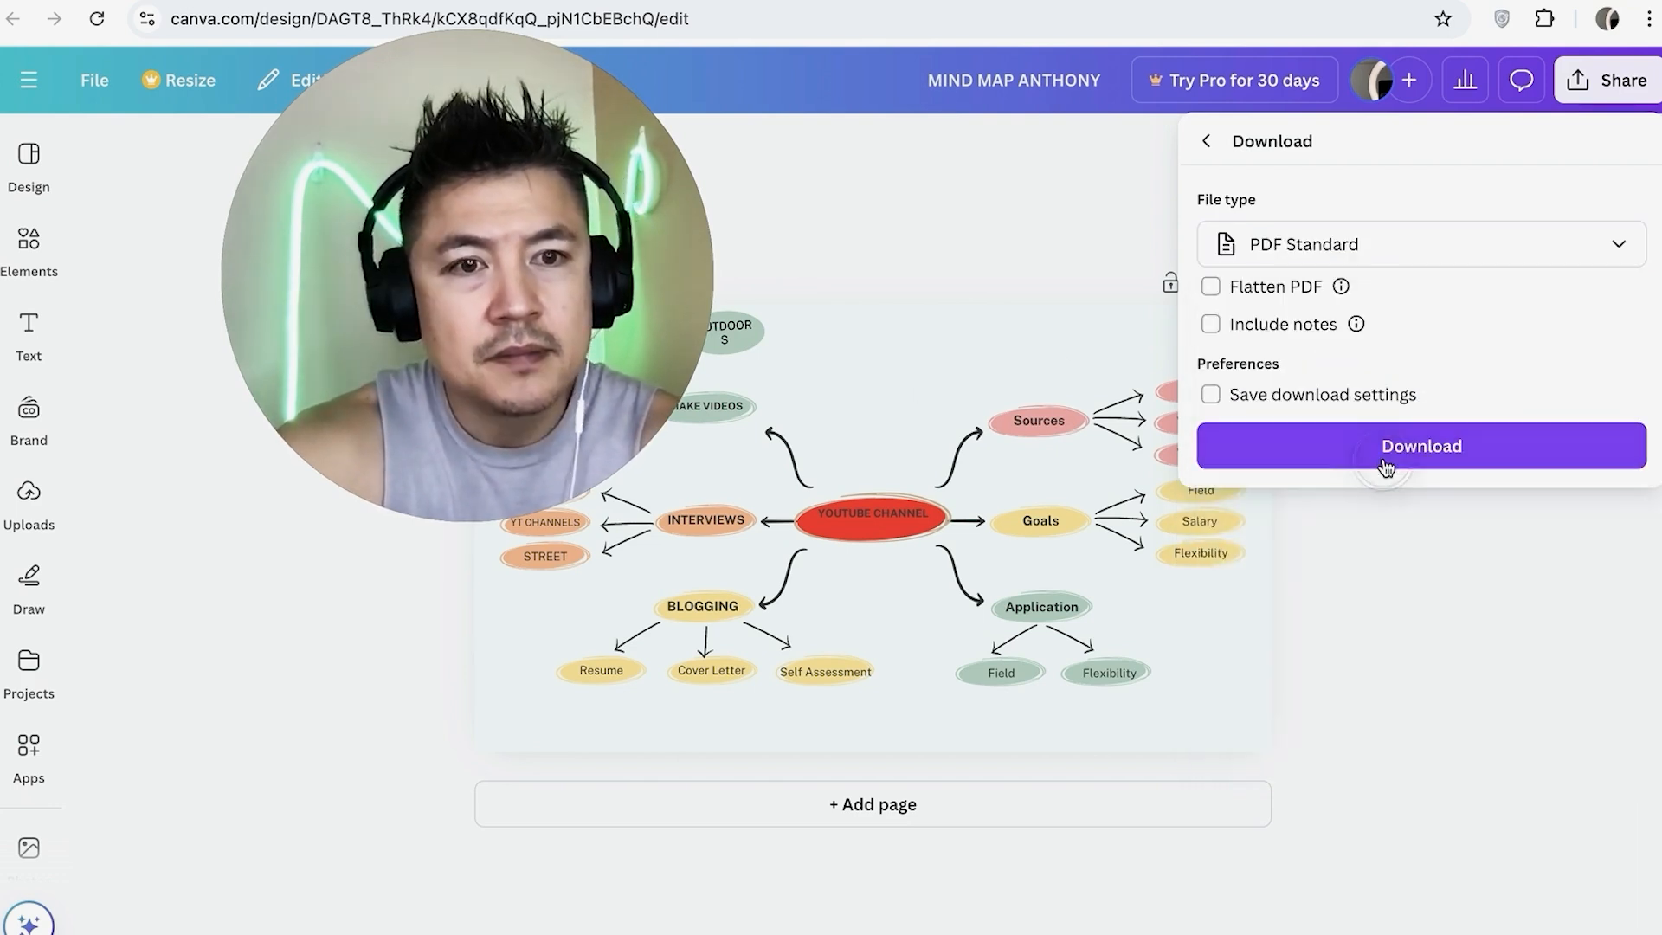
click(1359, 449)
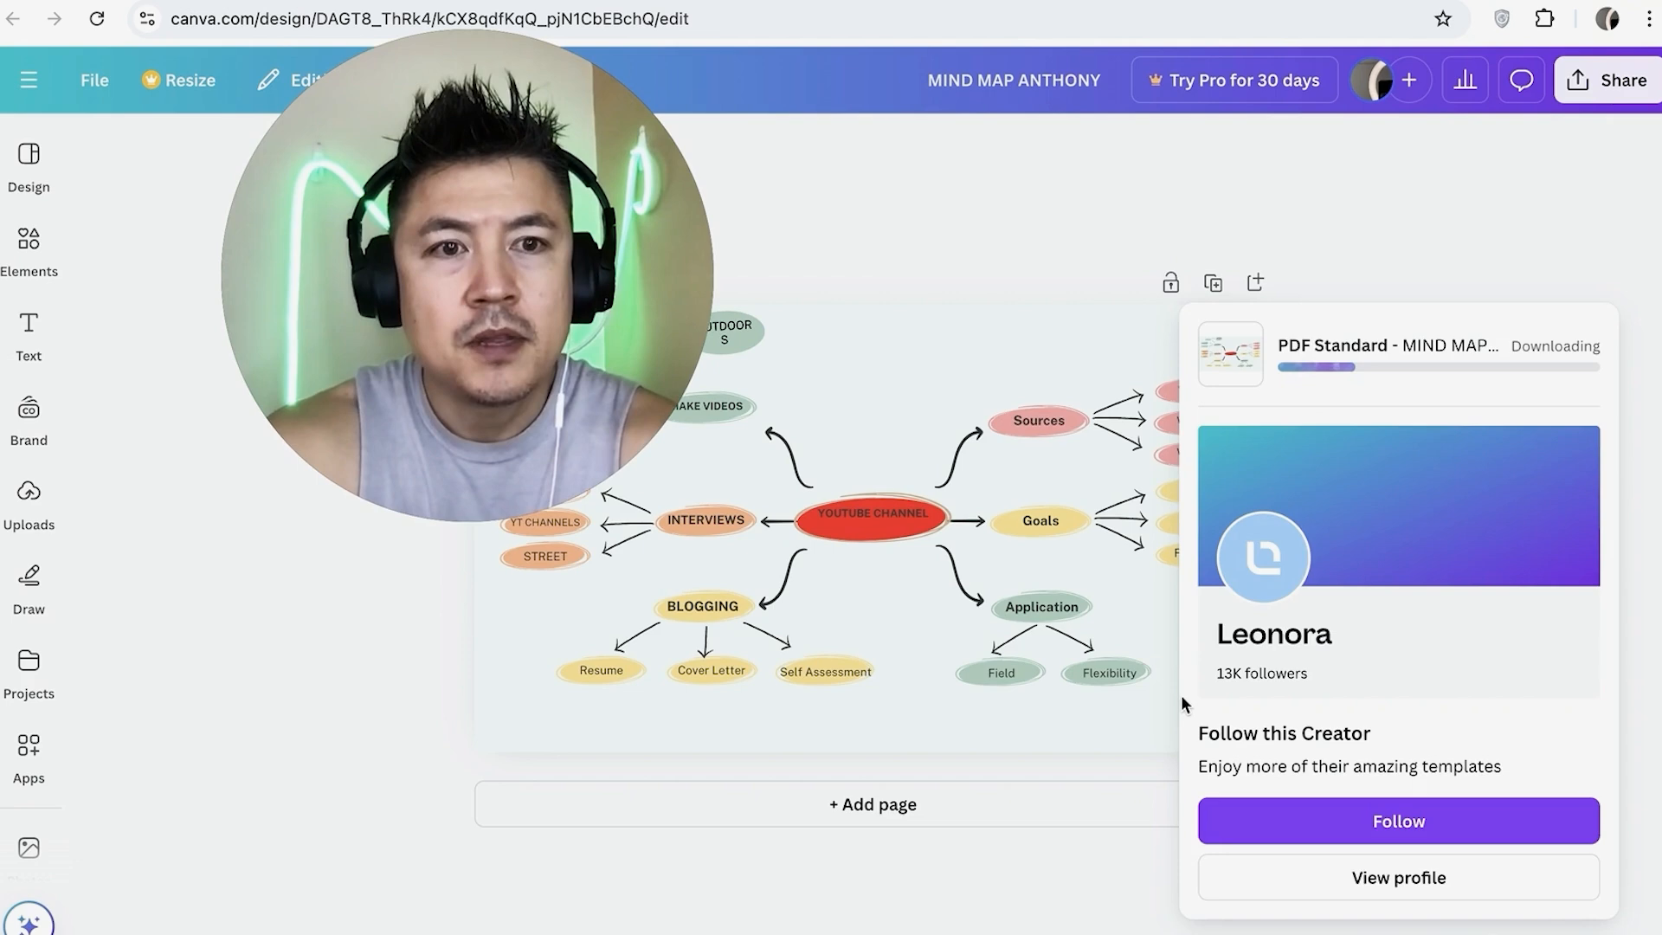